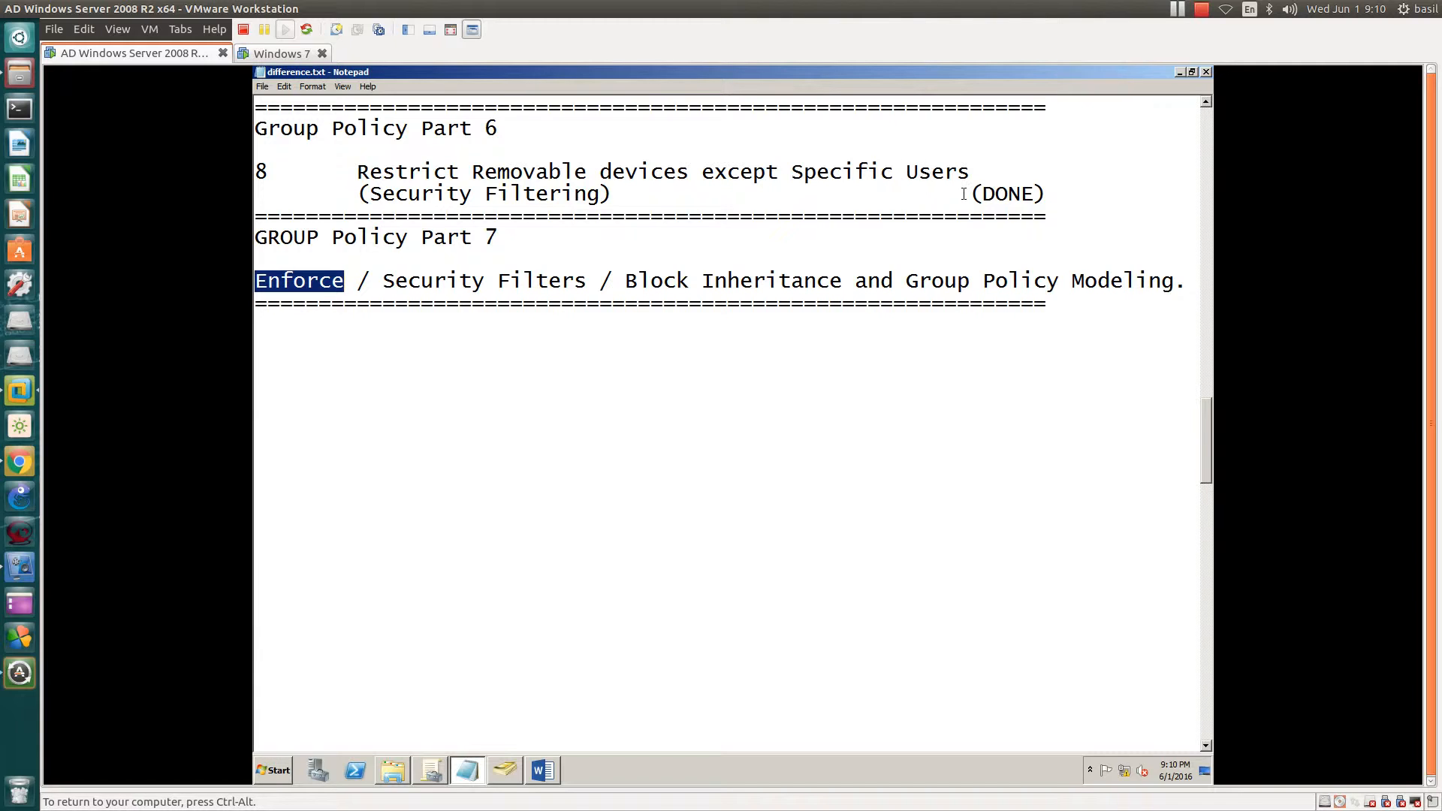
# - Highlight 'Enforce' and 'Security Filters' in the difference.txt notes
pyautogui.scroll(-1, 964, 193)
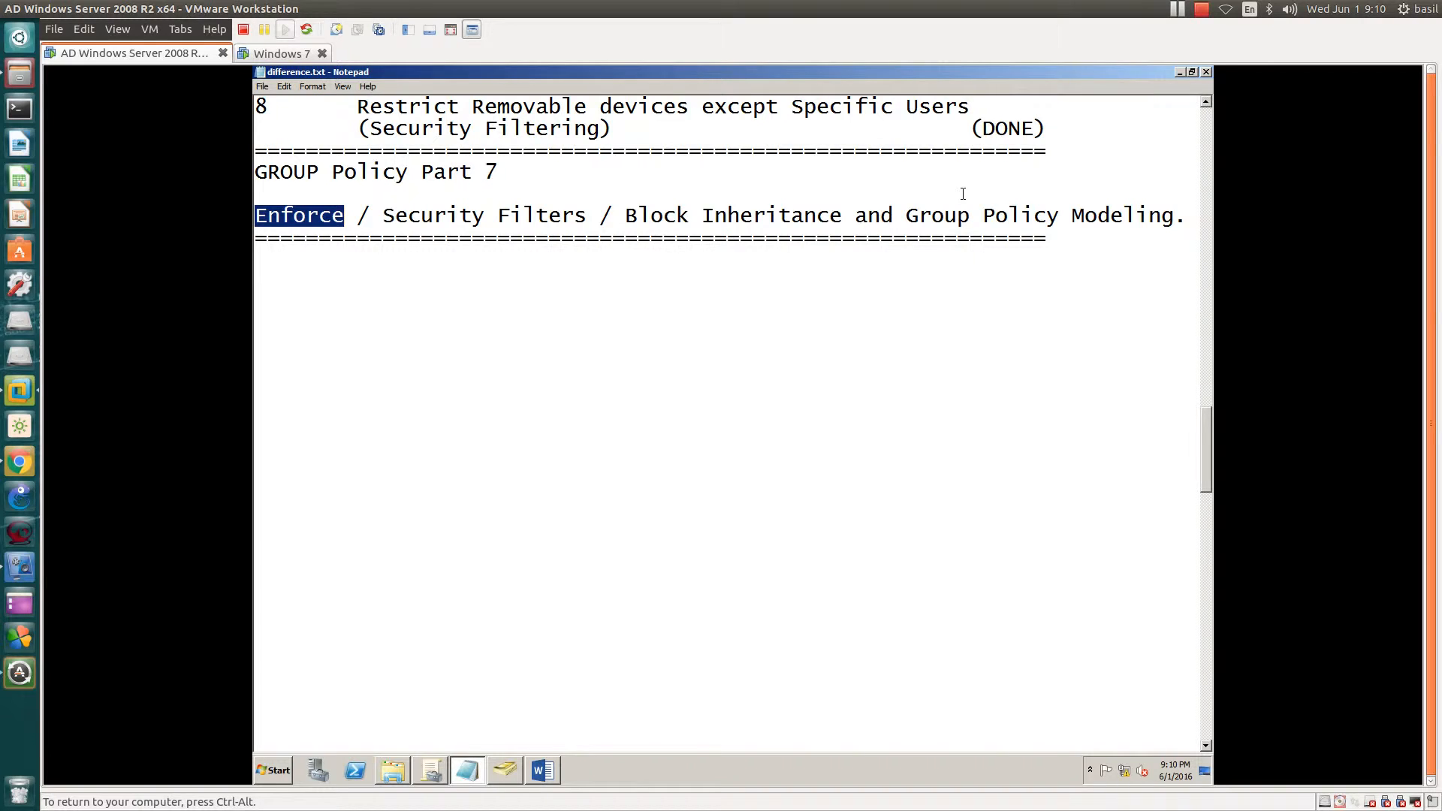
pyautogui.scroll(-1, 964, 194)
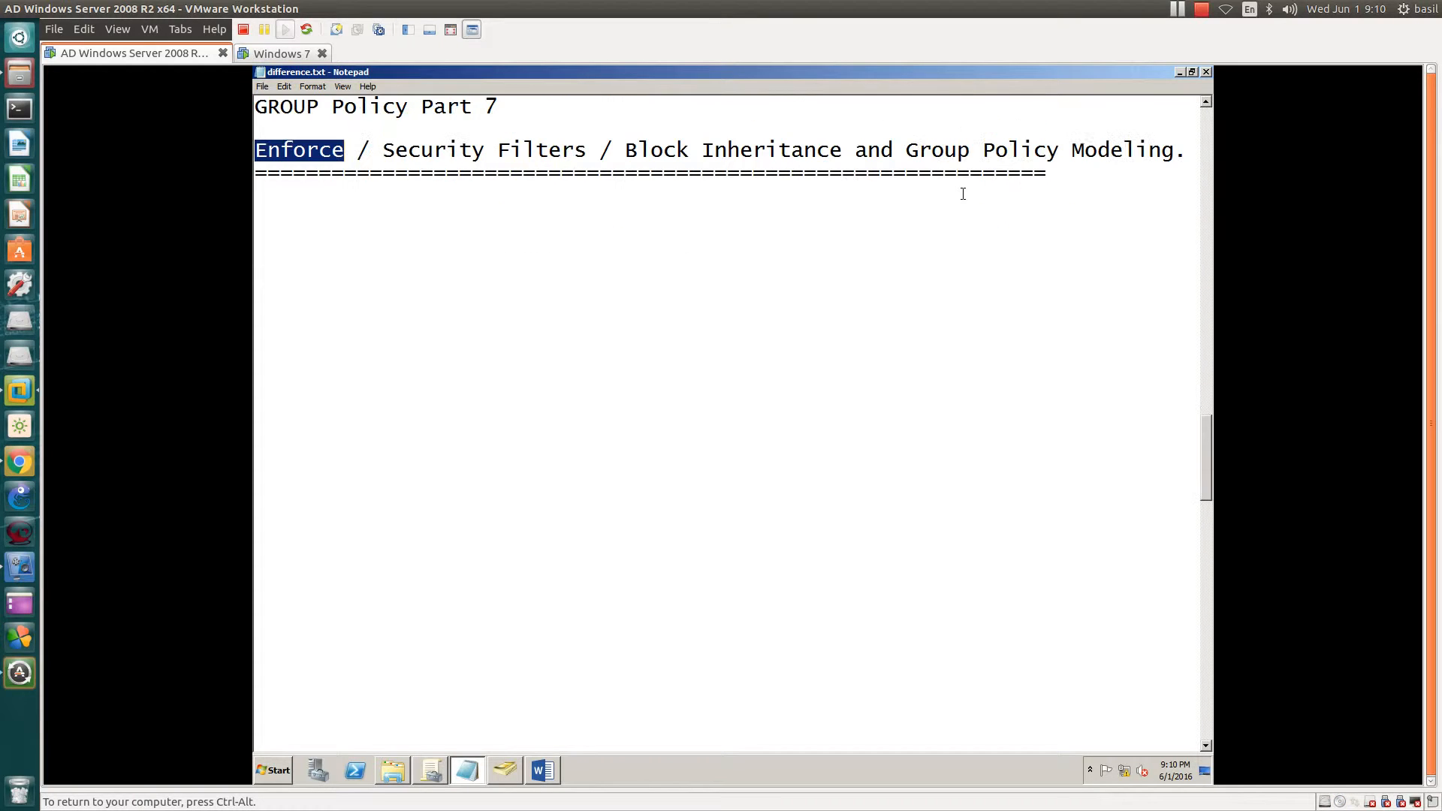
pyautogui.click(257, 150)
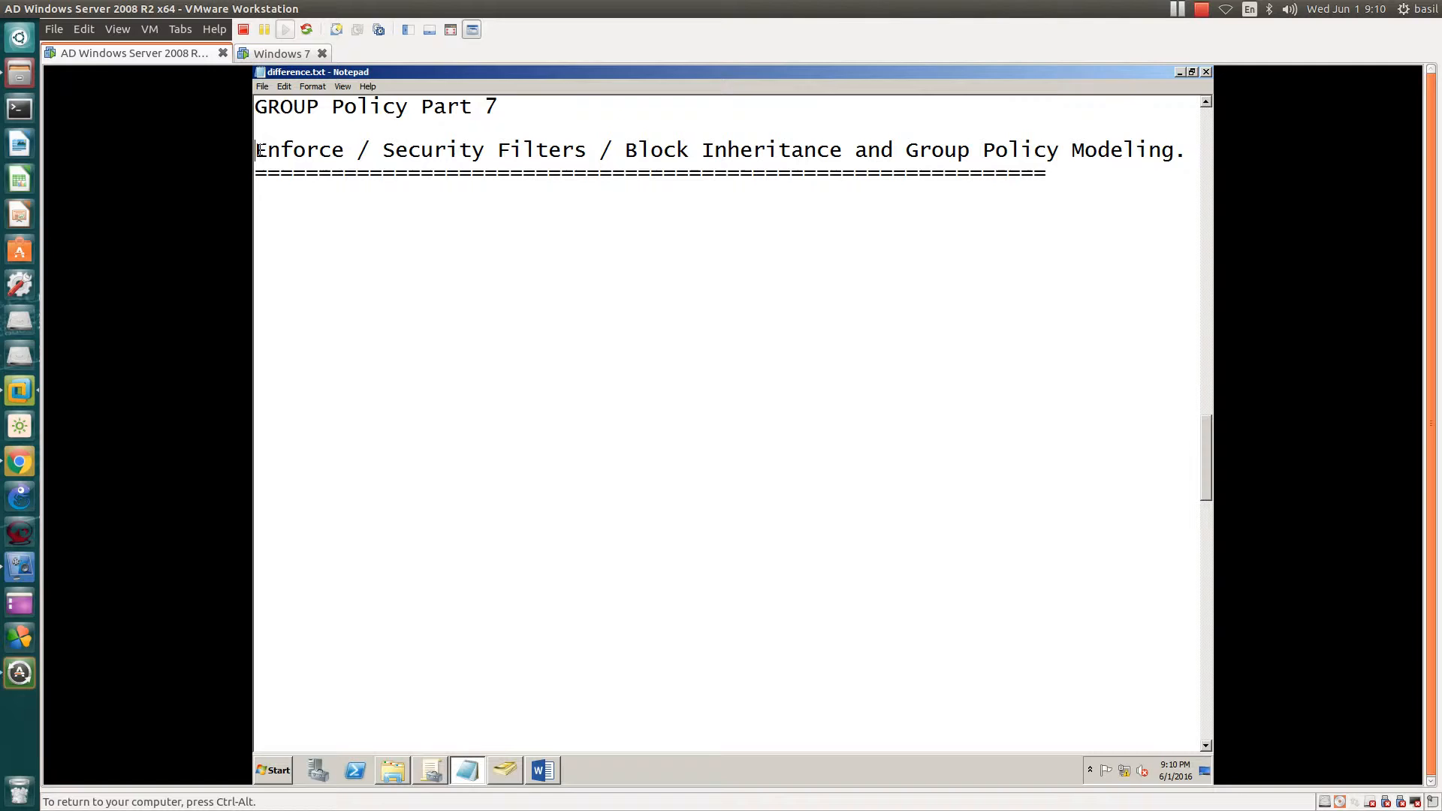
pyautogui.moveTo(258, 149); pyautogui.dragTo(344, 158)
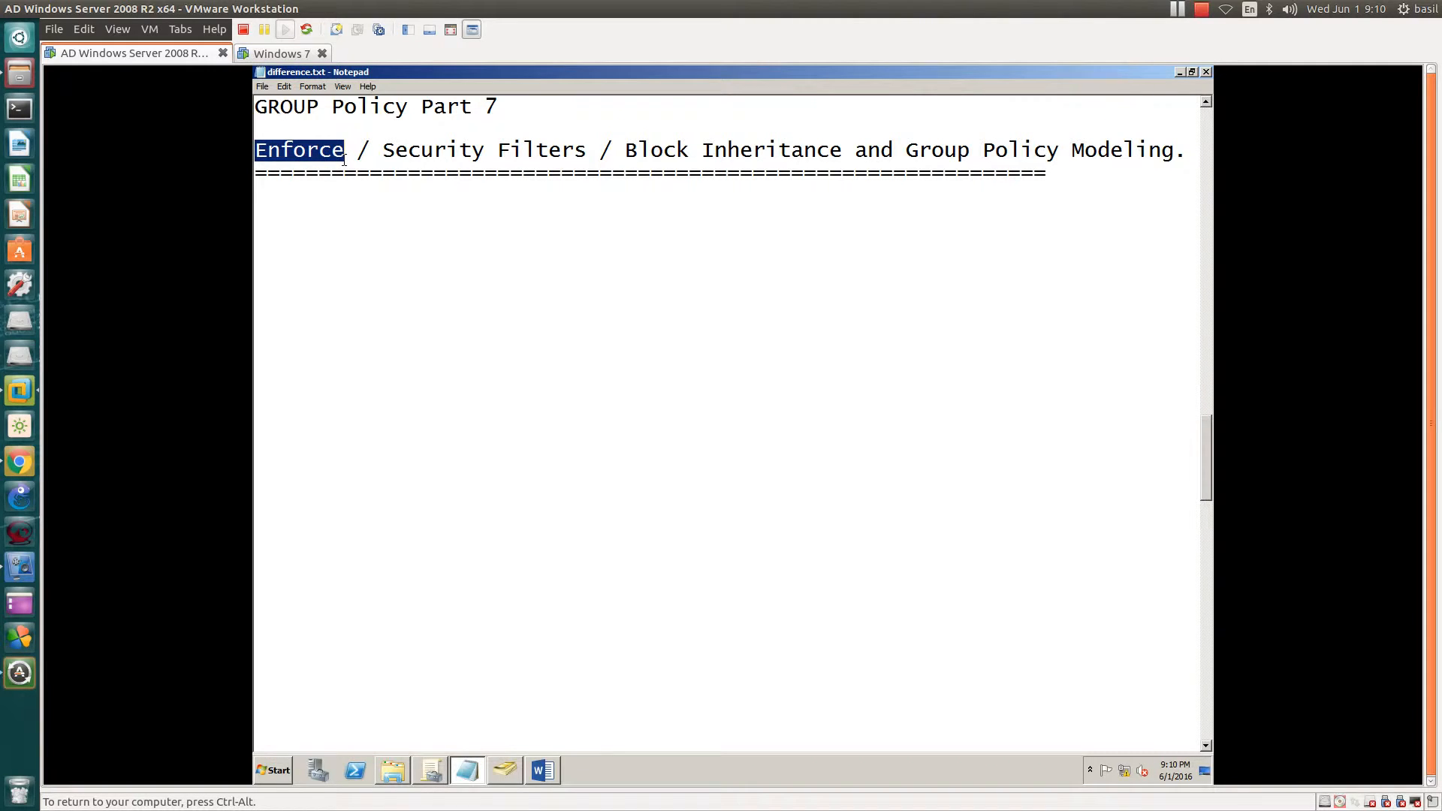
pyautogui.click(528, 146)
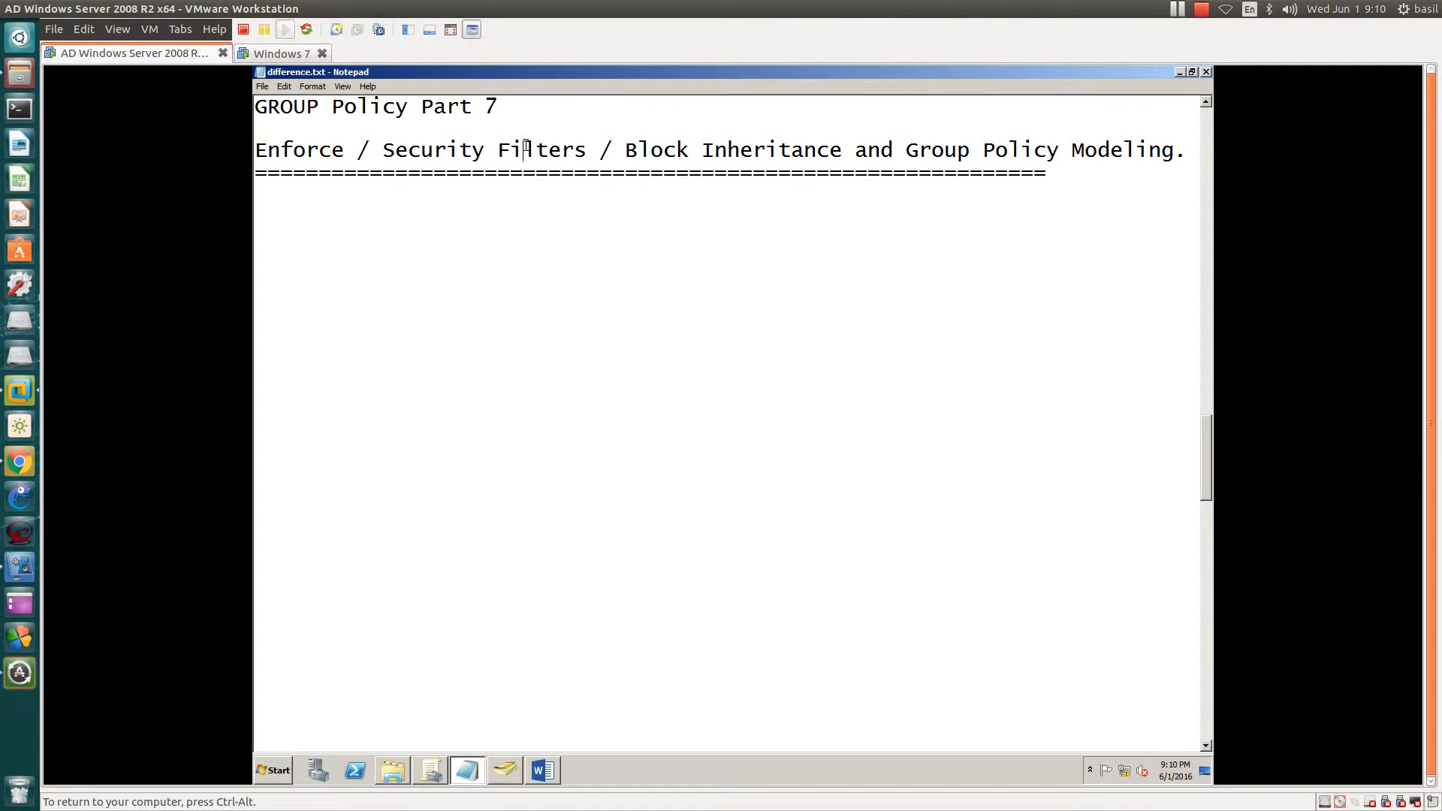
pyautogui.moveTo(382, 150); pyautogui.dragTo(1172, 171)
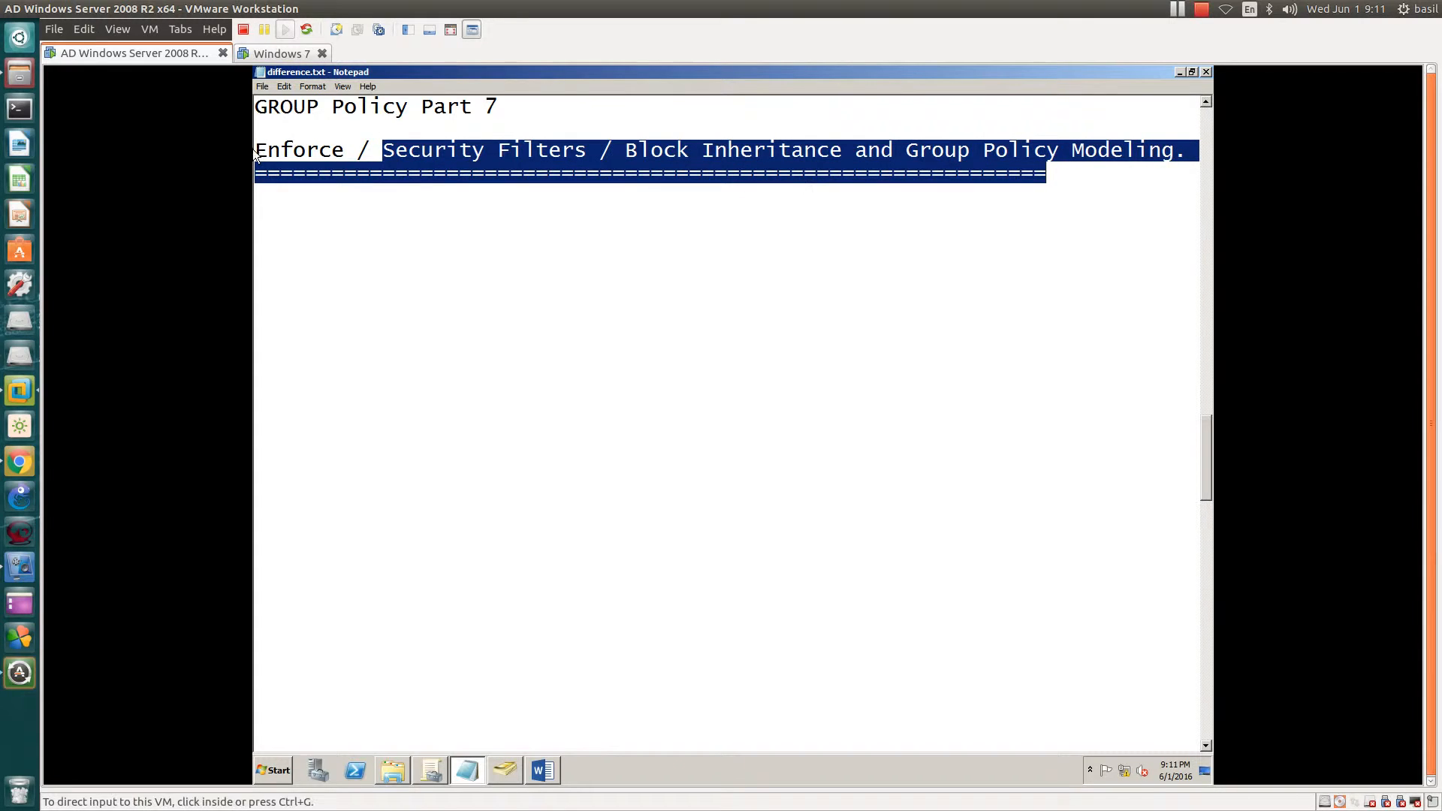
pyautogui.moveTo(262, 150); pyautogui.dragTo(343, 143)
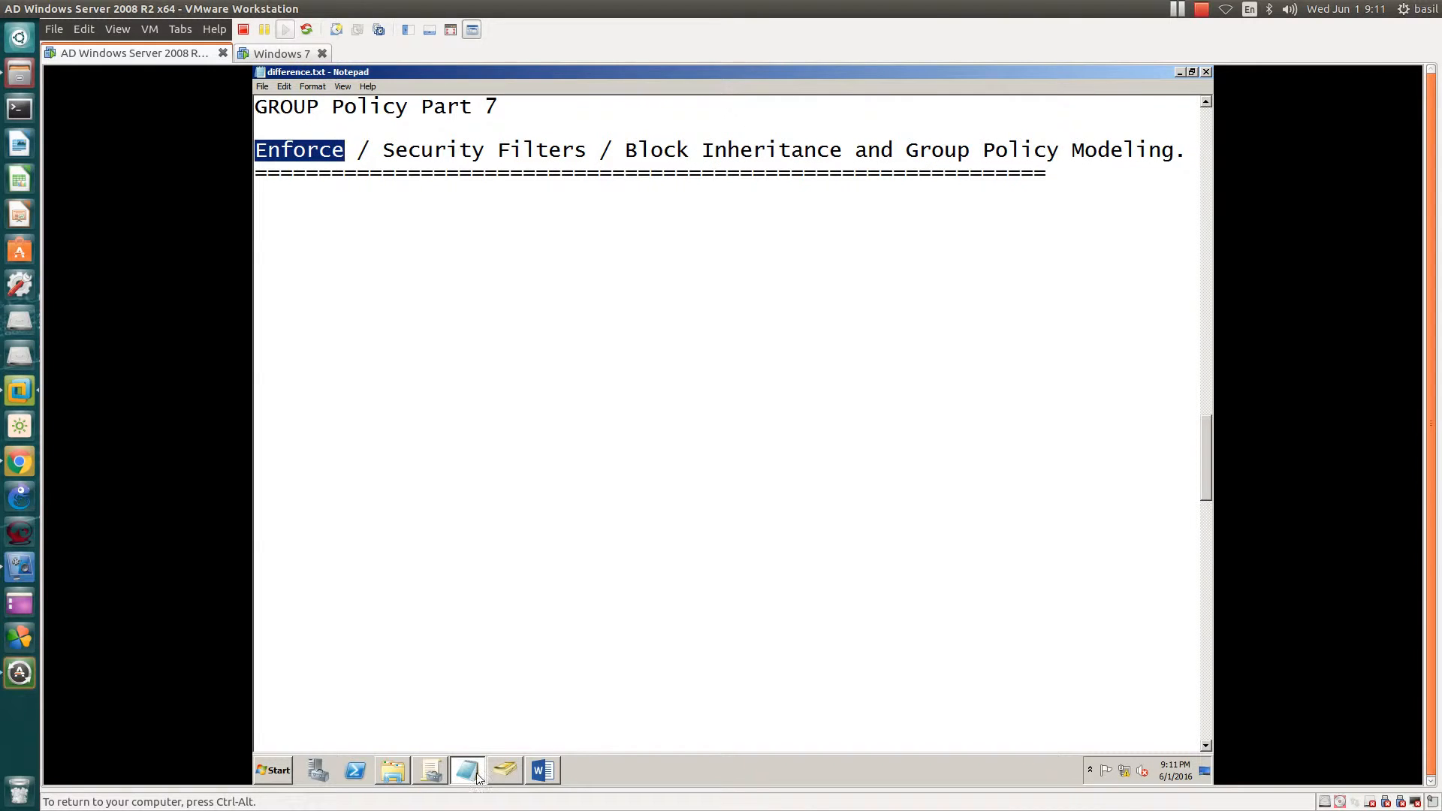
# - Review test.local's four linked GPOs: Default Domain Policy, Bginfo, Login timinig and Control USB storage
pyautogui.click(439, 772)
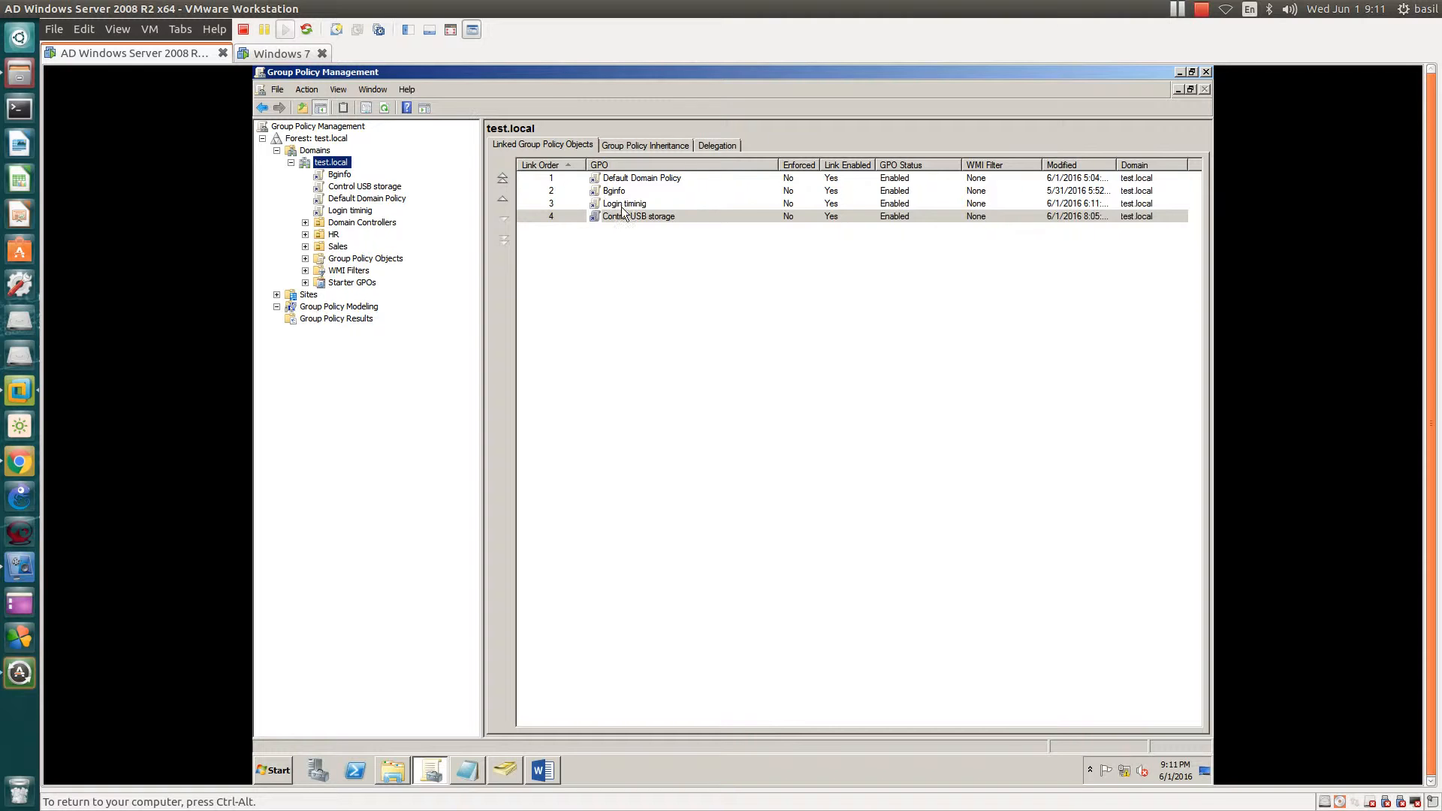
pyautogui.click(619, 180)
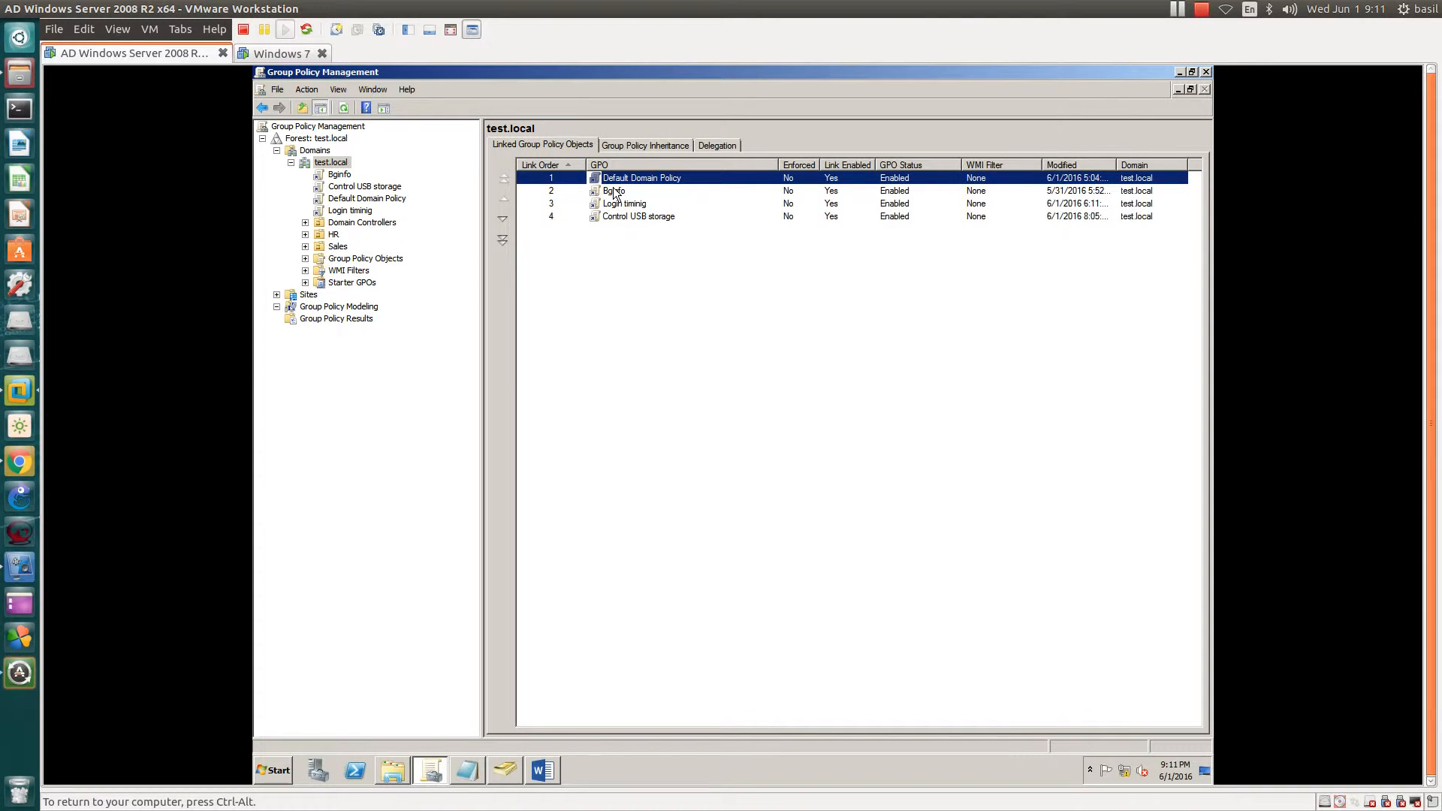
pyautogui.click(610, 192)
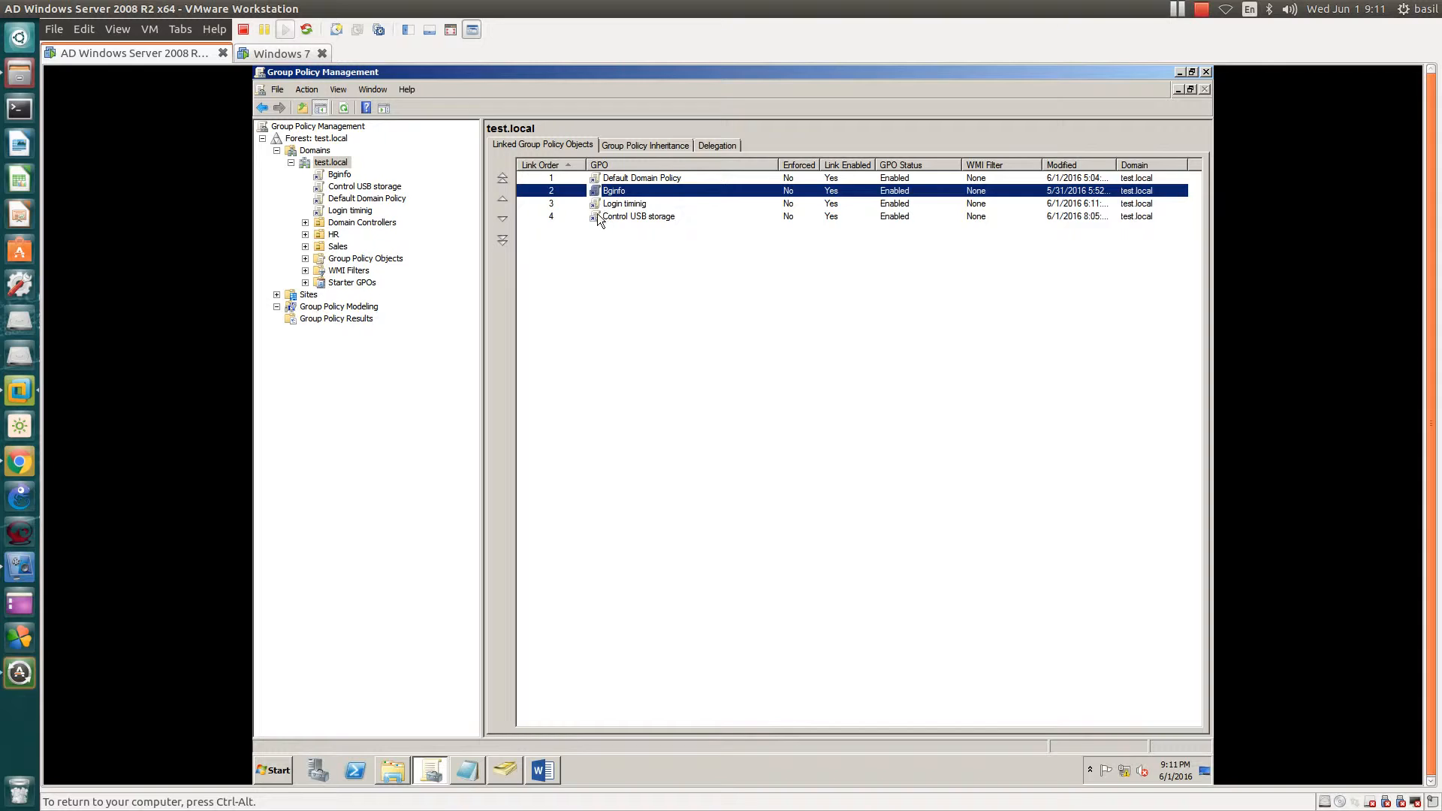
pyautogui.click(616, 204)
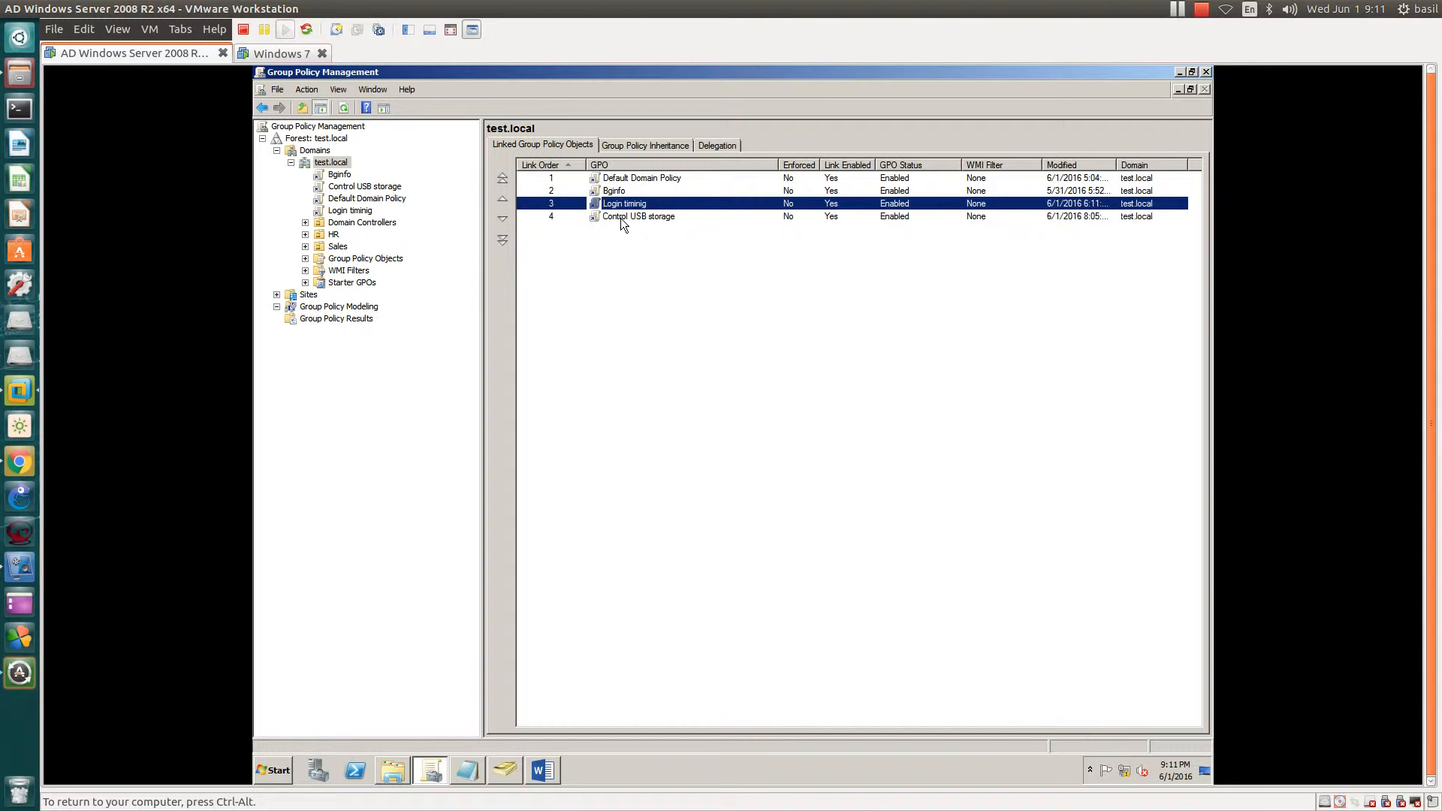
pyautogui.click(622, 218)
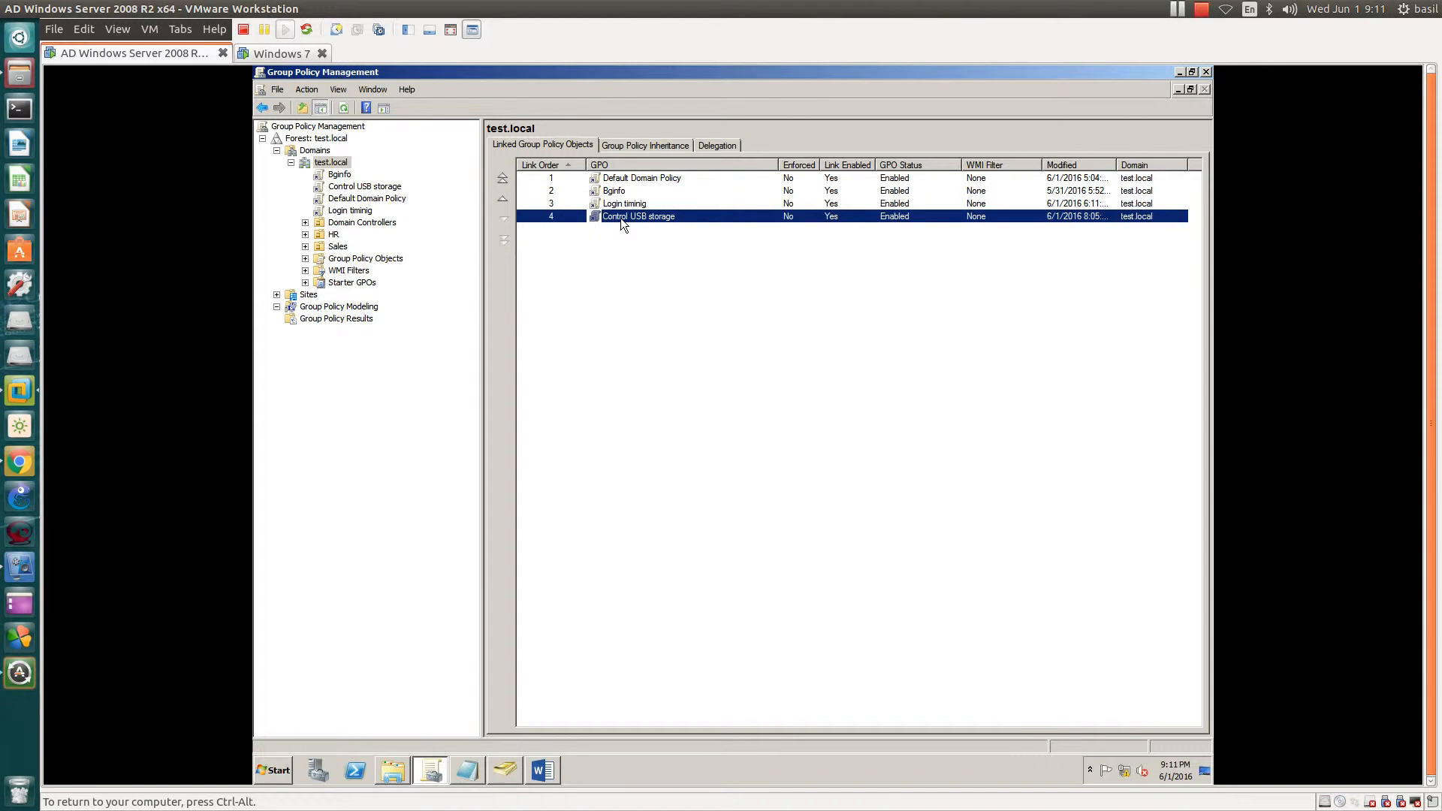
# - Compare the HR and Sales units' linked GPOs, ending on HR's empty list
pyautogui.click(332, 234)
pyautogui.click(320, 247)
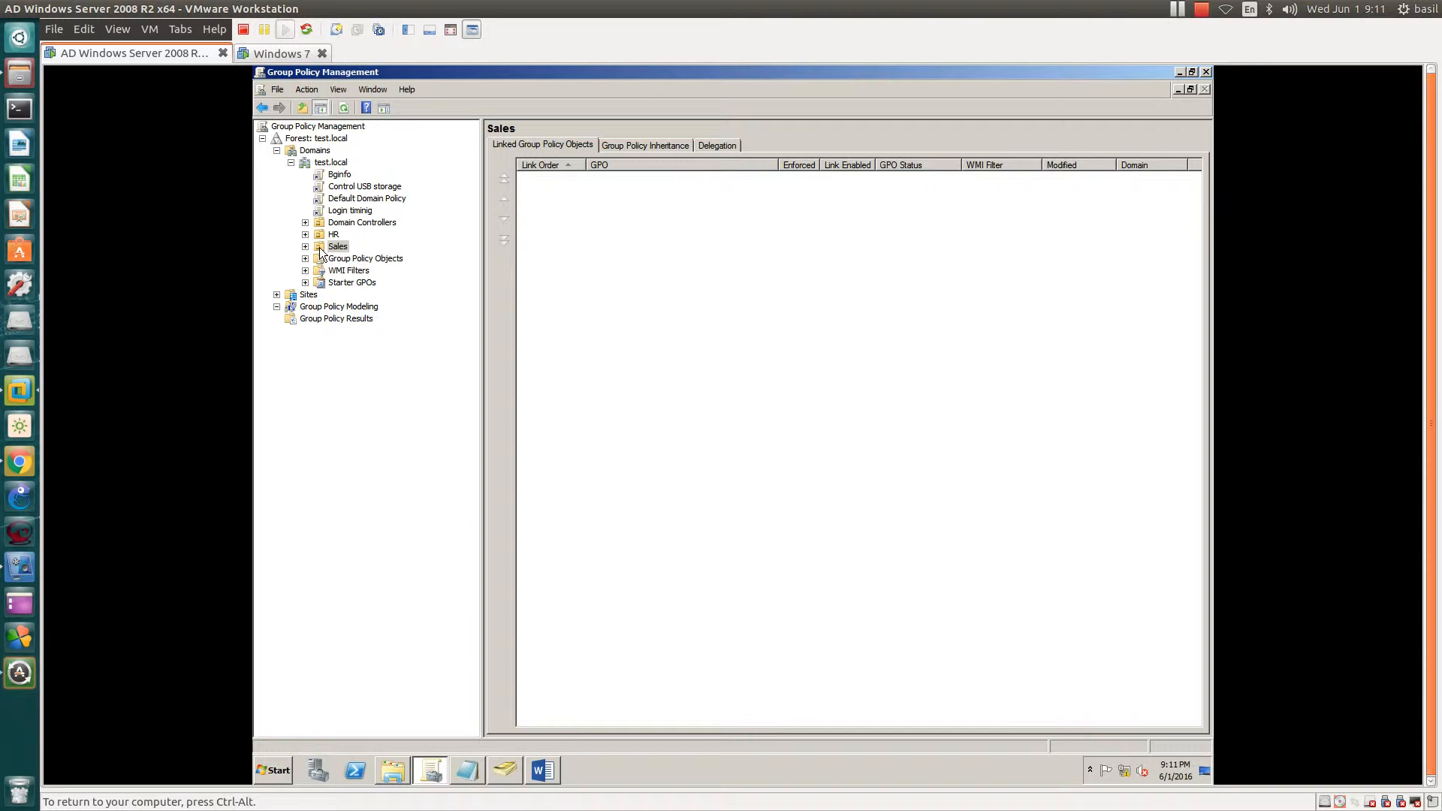
pyautogui.click(322, 236)
# - Compare the Bginfo link with the HR unit, then set the Bginfo link to Enforced
pyautogui.click(339, 174)
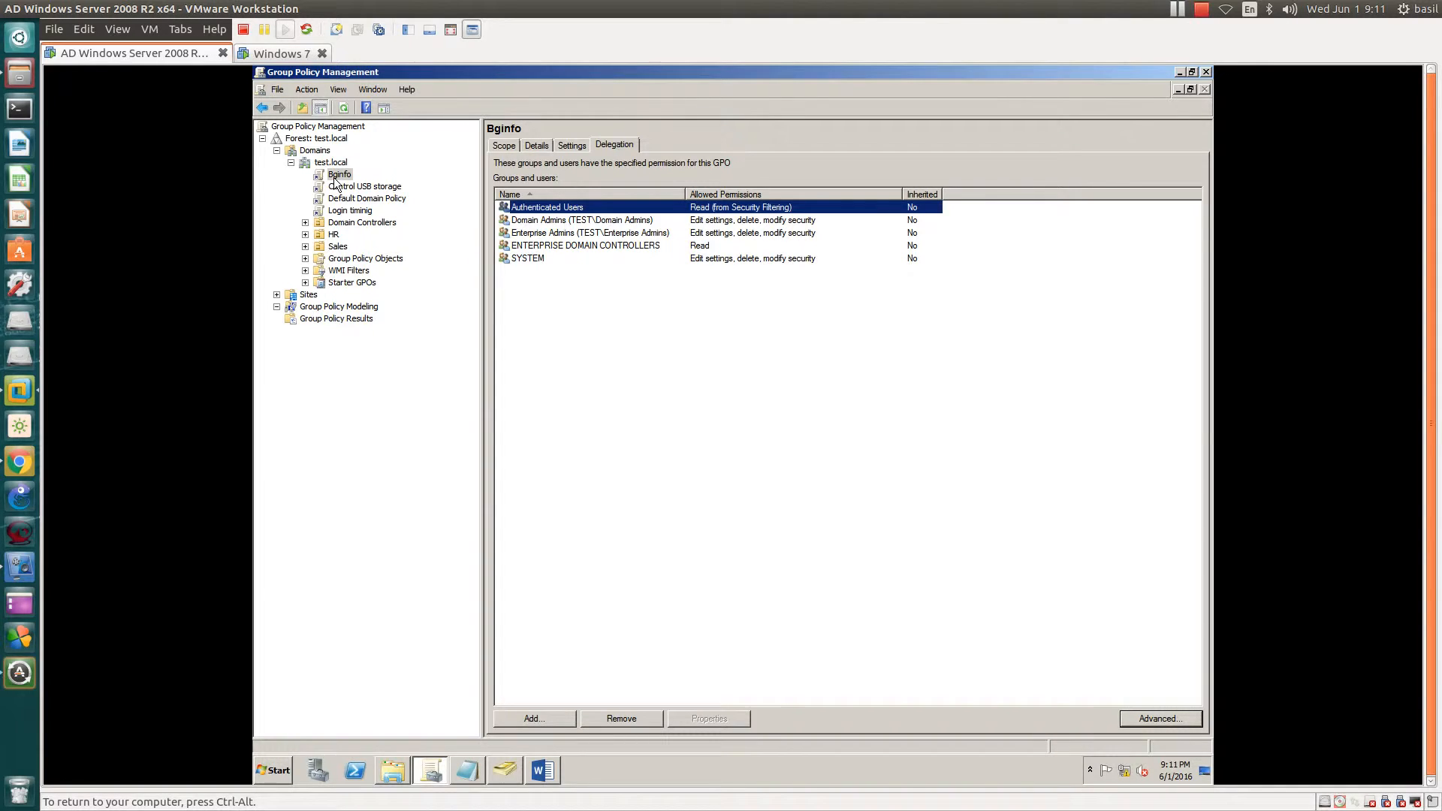
pyautogui.click(335, 178)
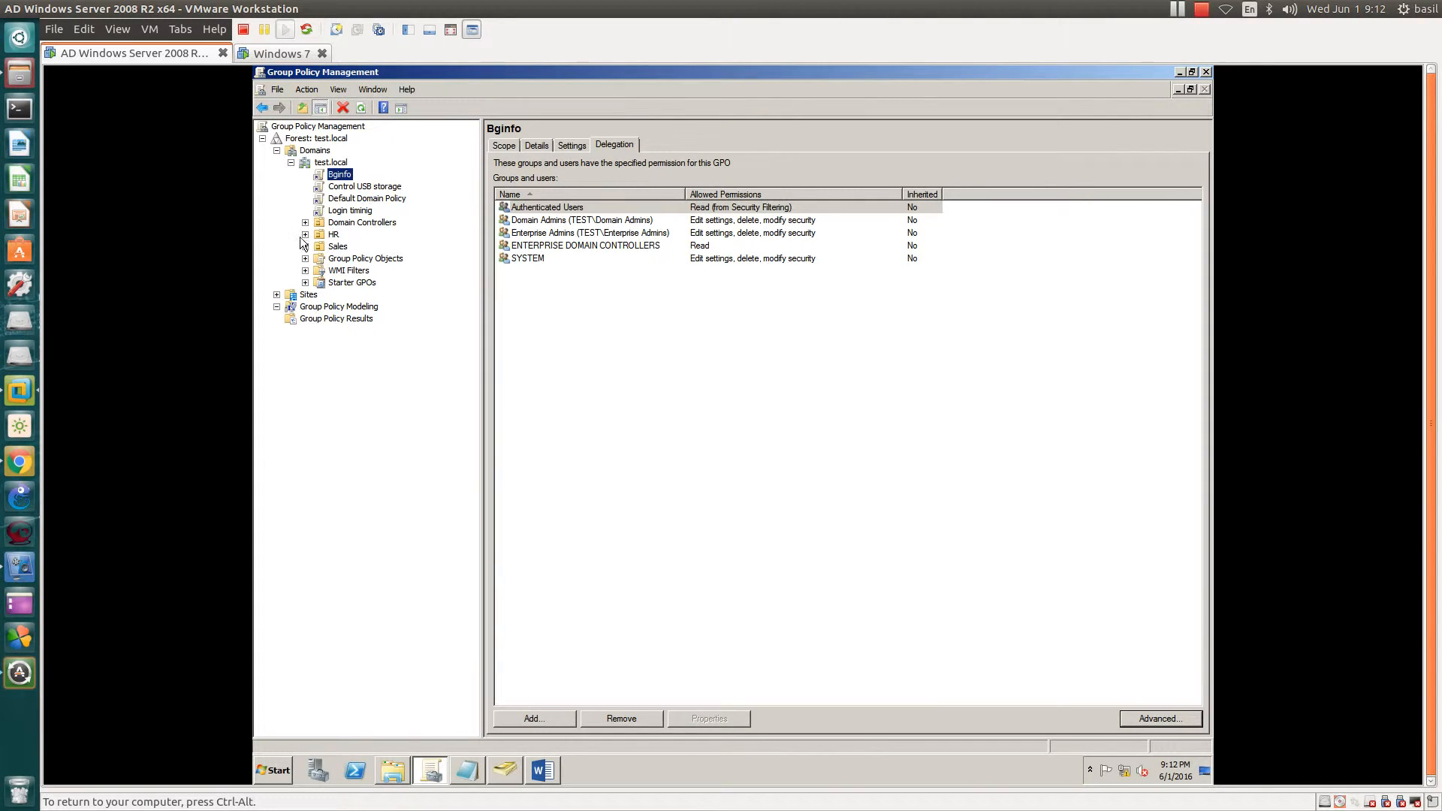
pyautogui.click(330, 236)
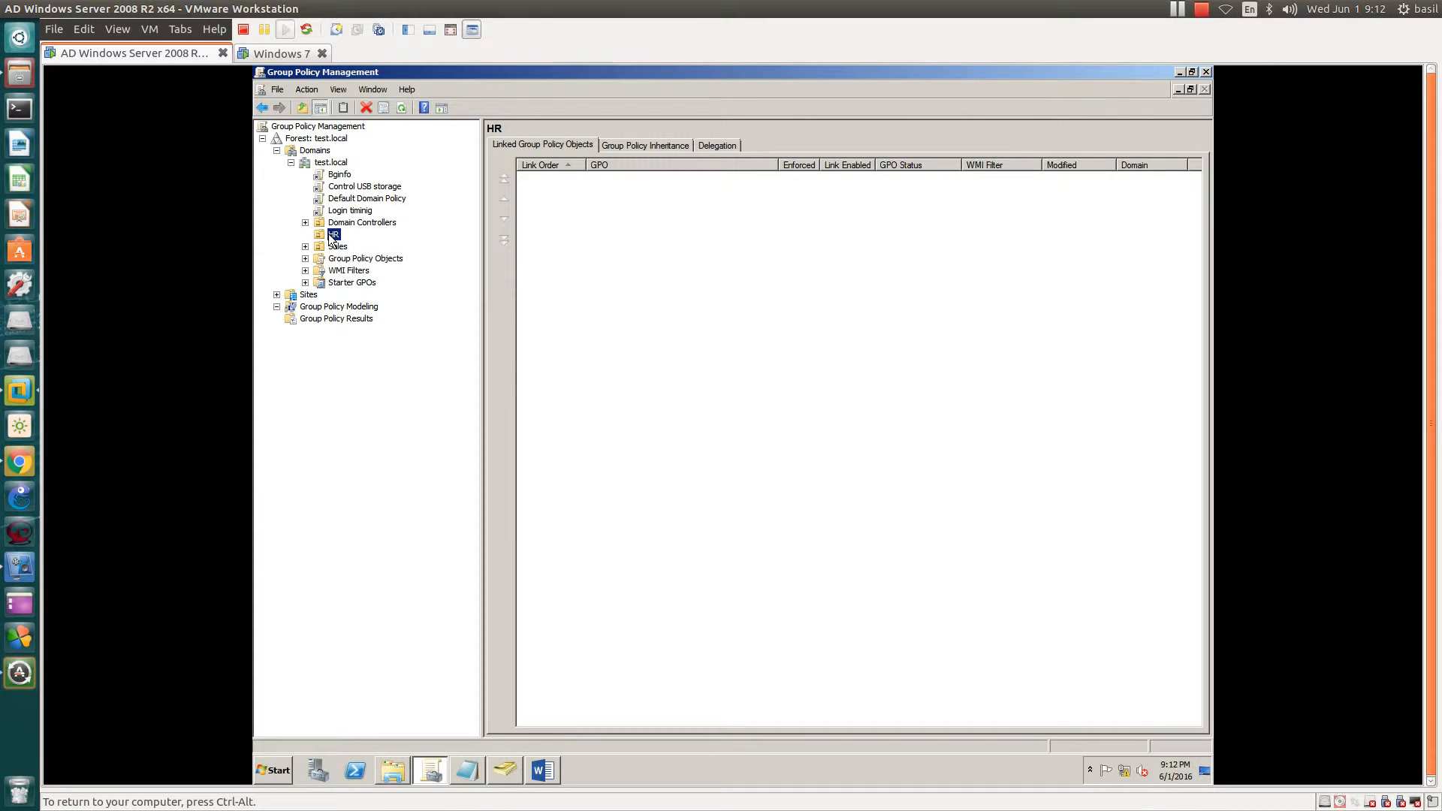
pyautogui.click(339, 174)
pyautogui.click(330, 235)
pyautogui.click(336, 176)
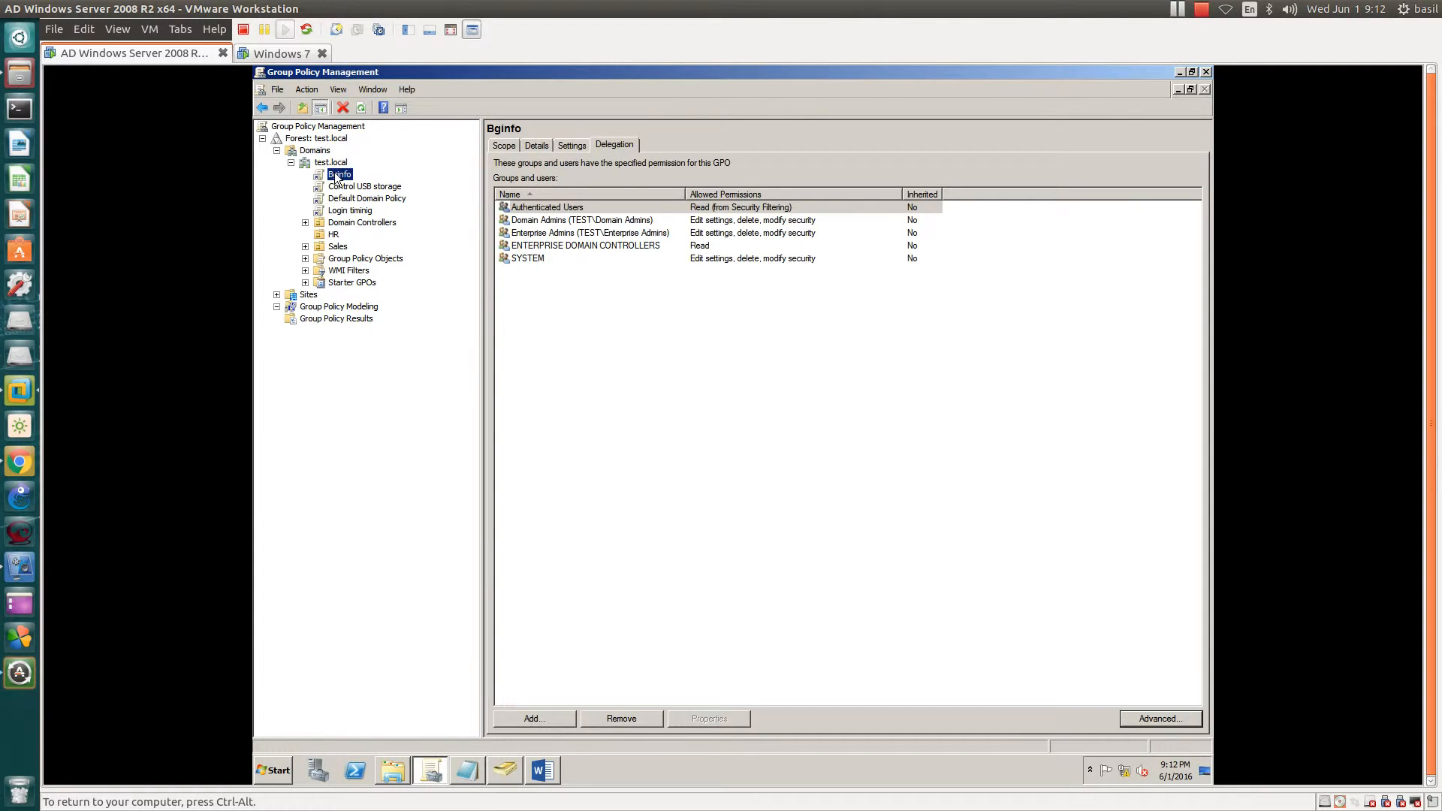
pyautogui.rightClick(336, 175)
pyautogui.click(353, 193)
# - Switch between HR and Bginfo to confirm the Bginfo link's details after enforcing
pyautogui.click(320, 235)
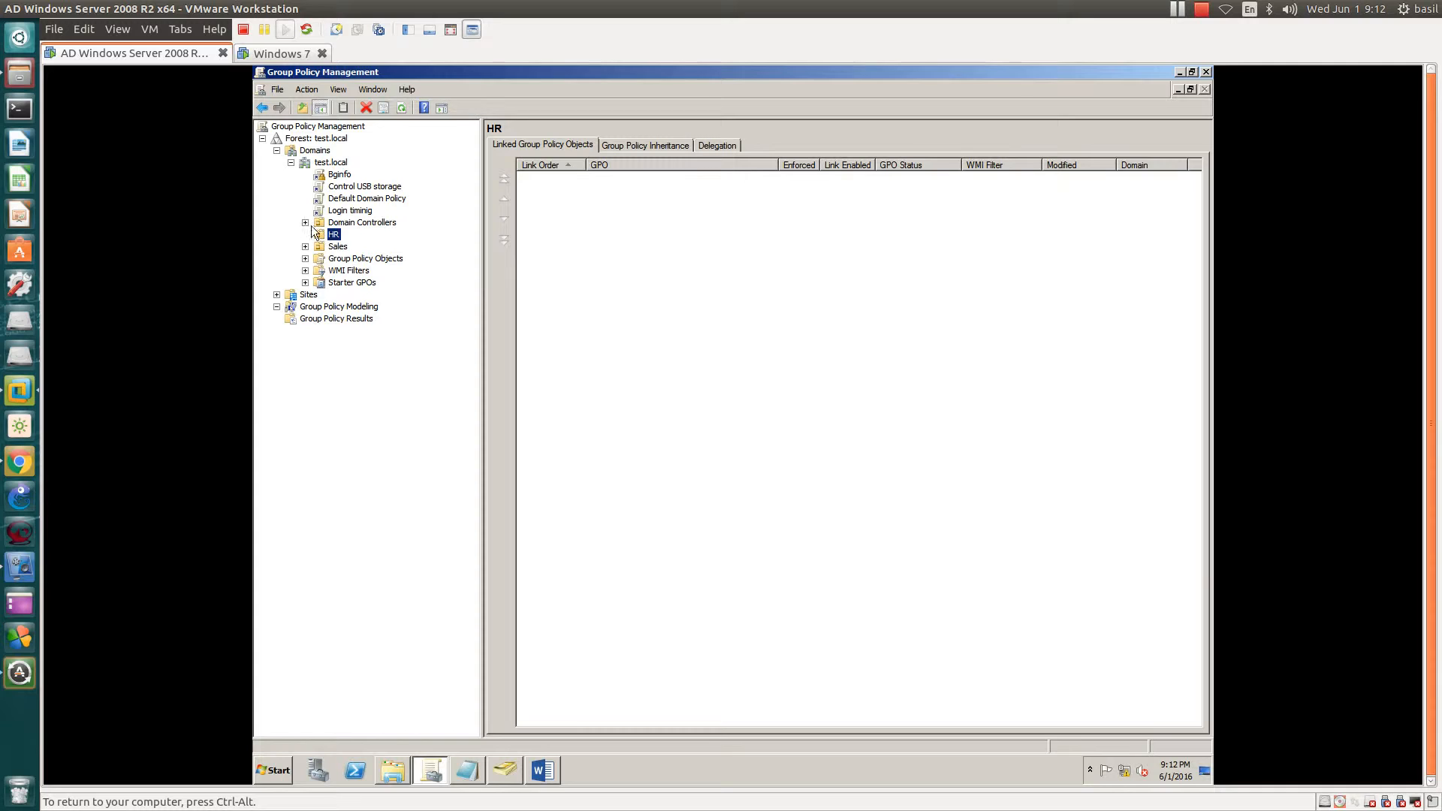
pyautogui.click(339, 172)
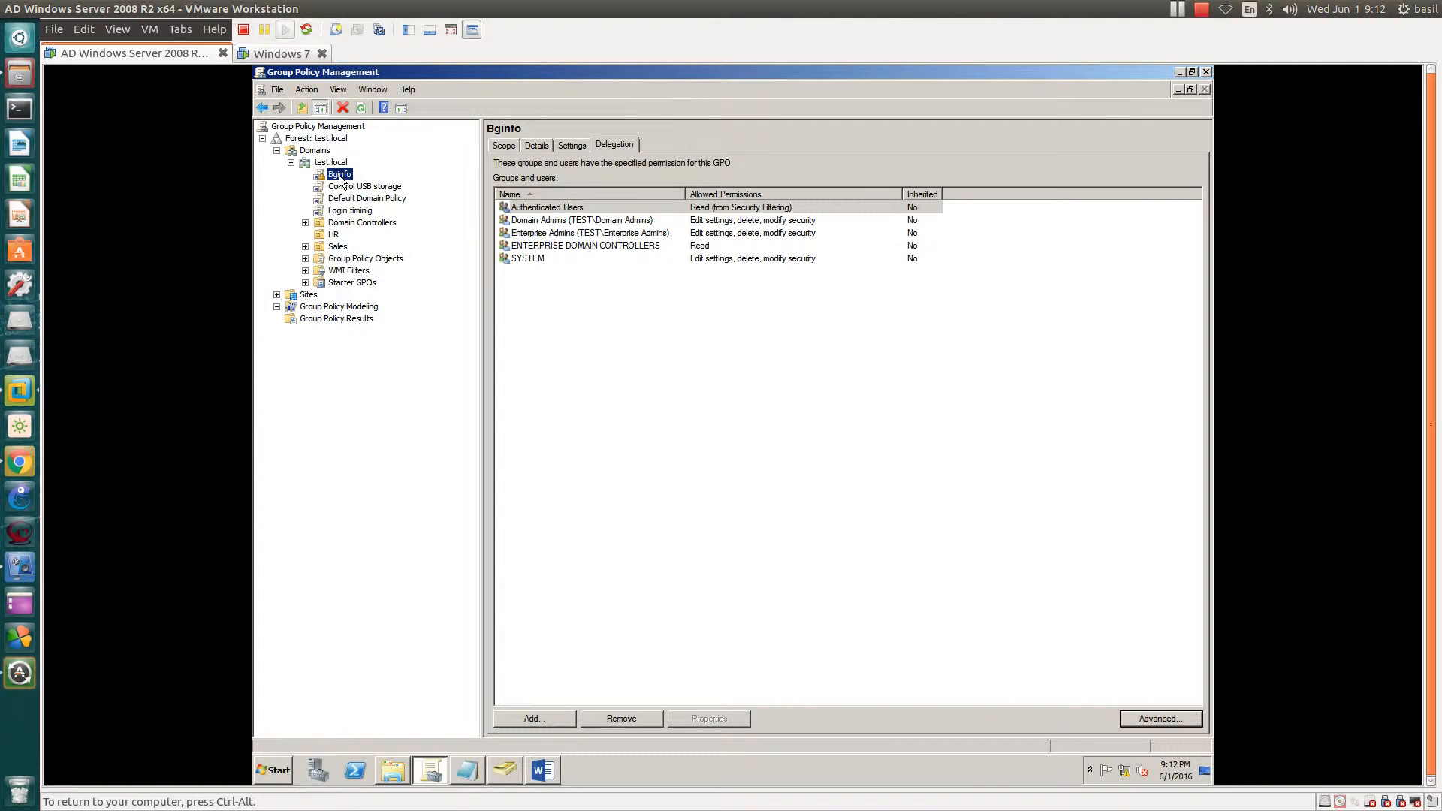
pyautogui.click(334, 235)
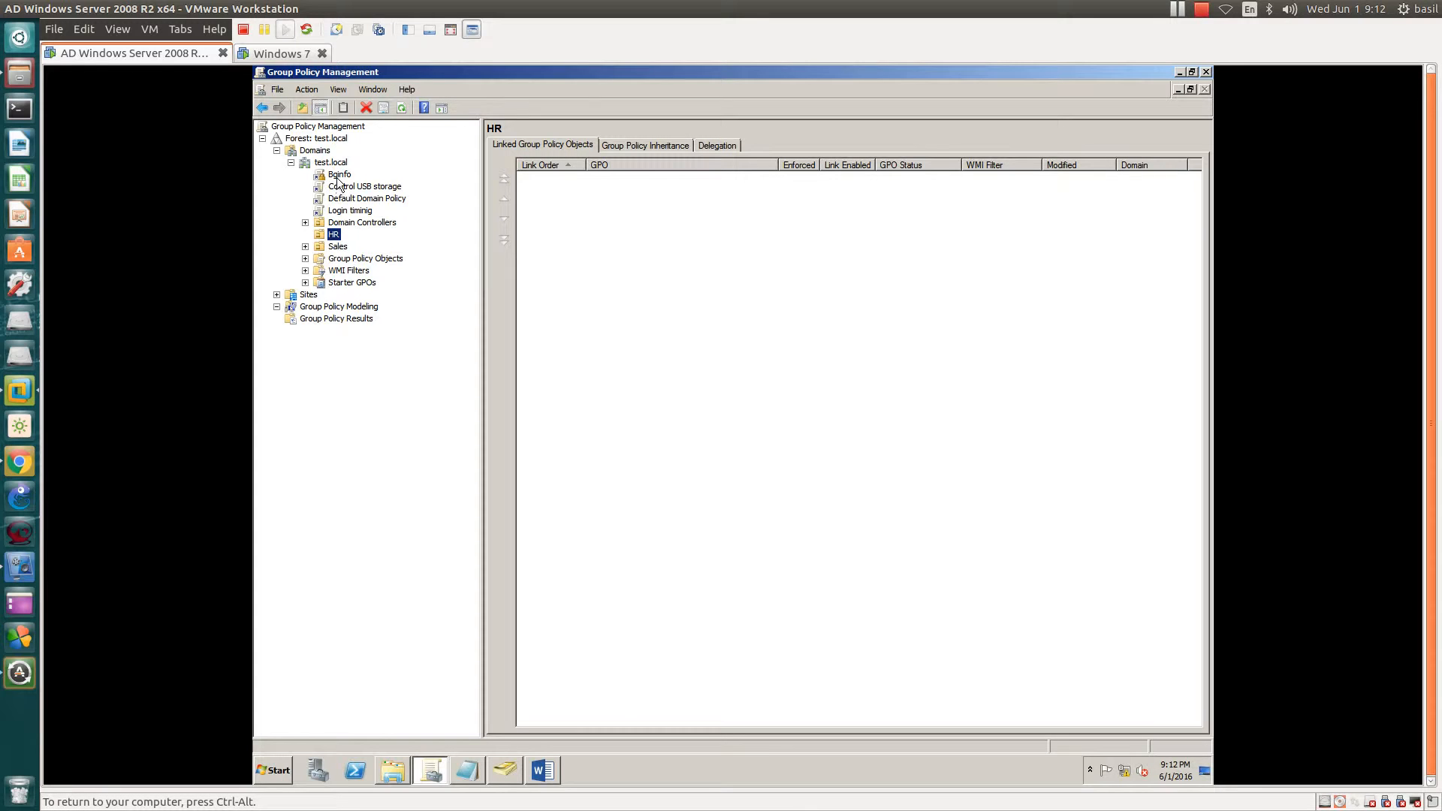
pyautogui.click(336, 178)
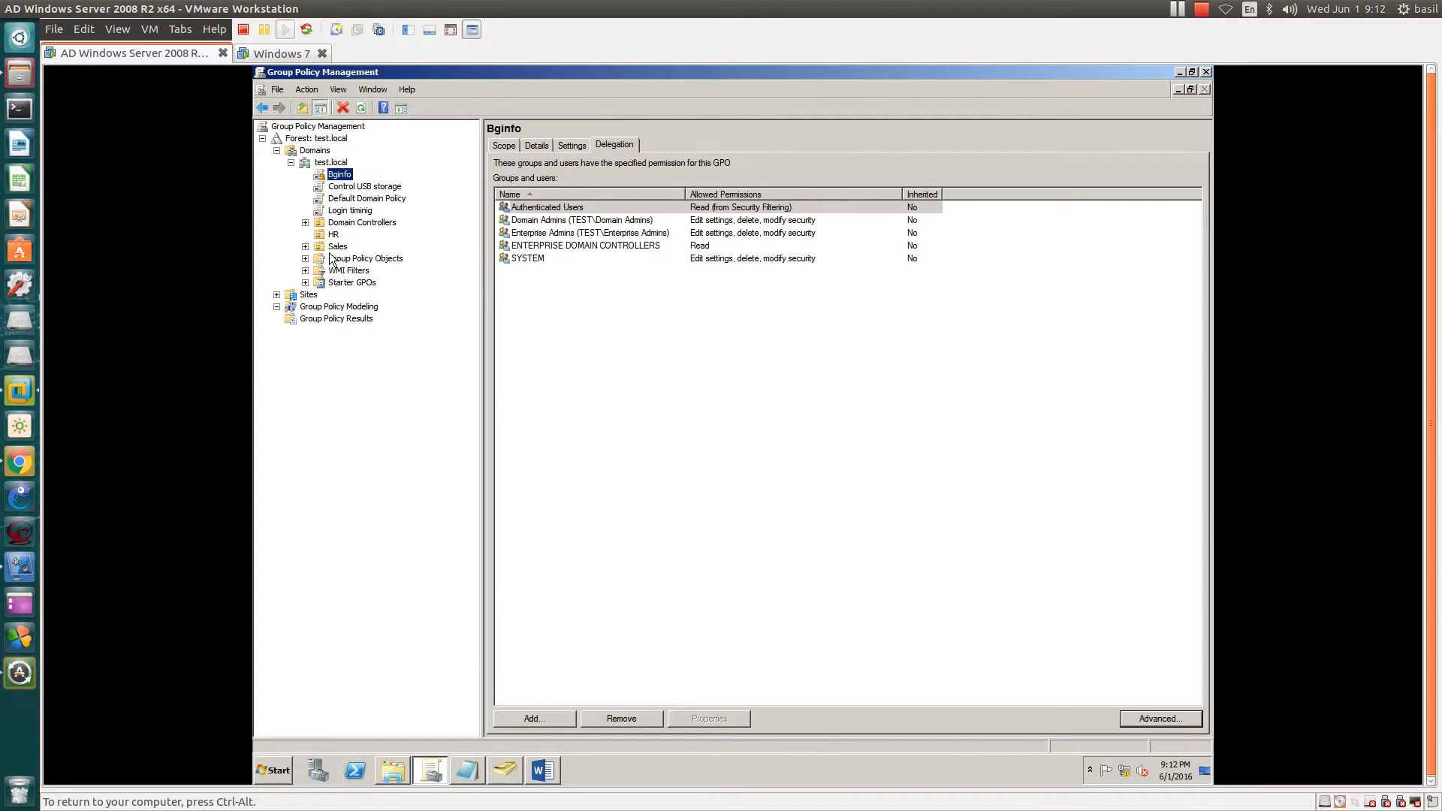
# - Confirm Bginfo's Enforced tick without changes, then bring difference.txt back
pyautogui.rightClick(336, 178)
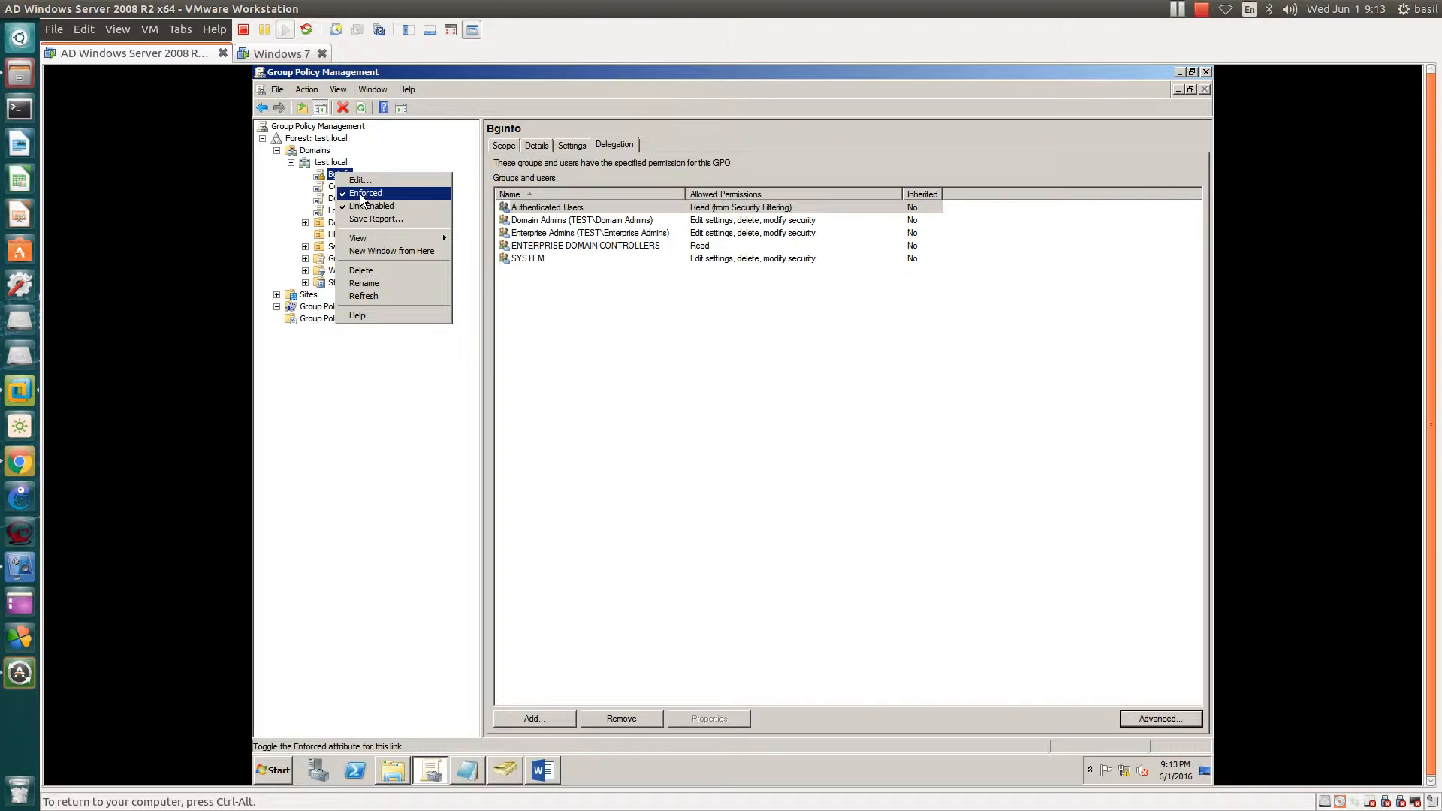
pyautogui.click(325, 178)
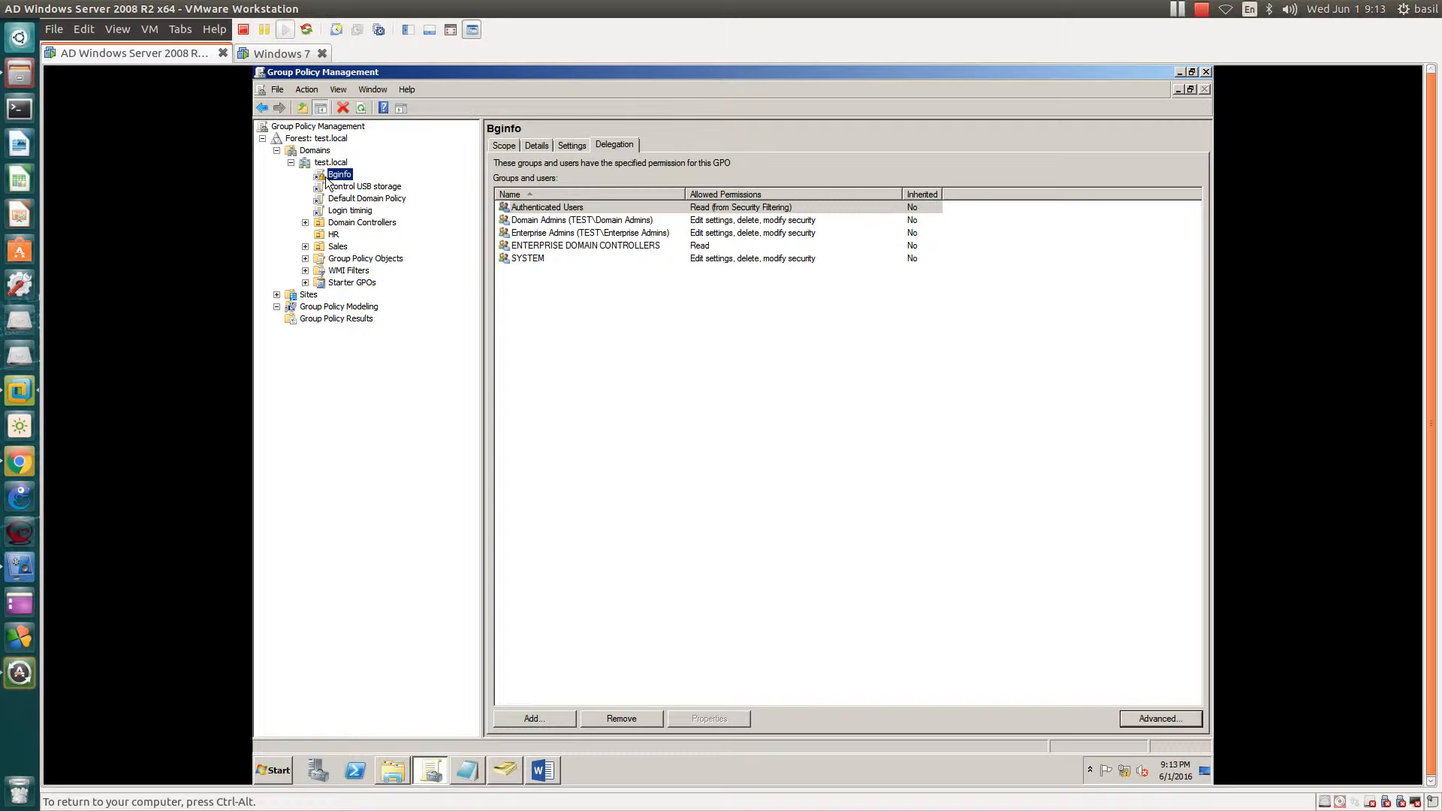
pyautogui.click(467, 770)
# - Highlight 'Security Filters' and 'Security Filtering' in the difference.txt notes
pyautogui.moveTo(382, 150); pyautogui.dragTo(587, 149)
pyautogui.scroll(1, 536, 386)
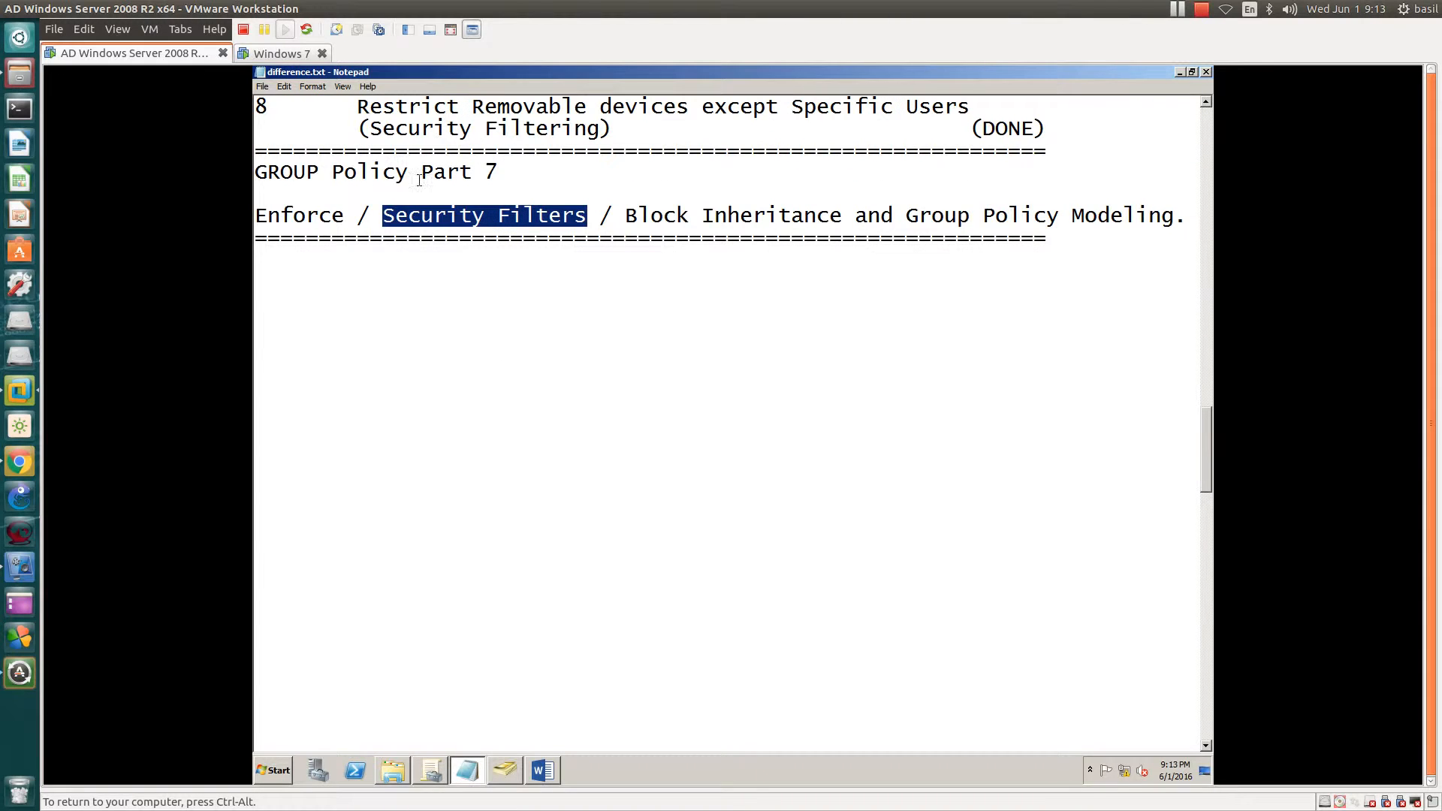
pyautogui.moveTo(371, 128); pyautogui.dragTo(602, 128)
pyautogui.moveTo(382, 215); pyautogui.dragTo(588, 216)
# - Inspect the IT group's permission on Control USB storage, then highlight 'Block Inheritance' in the notes
pyautogui.click(431, 770)
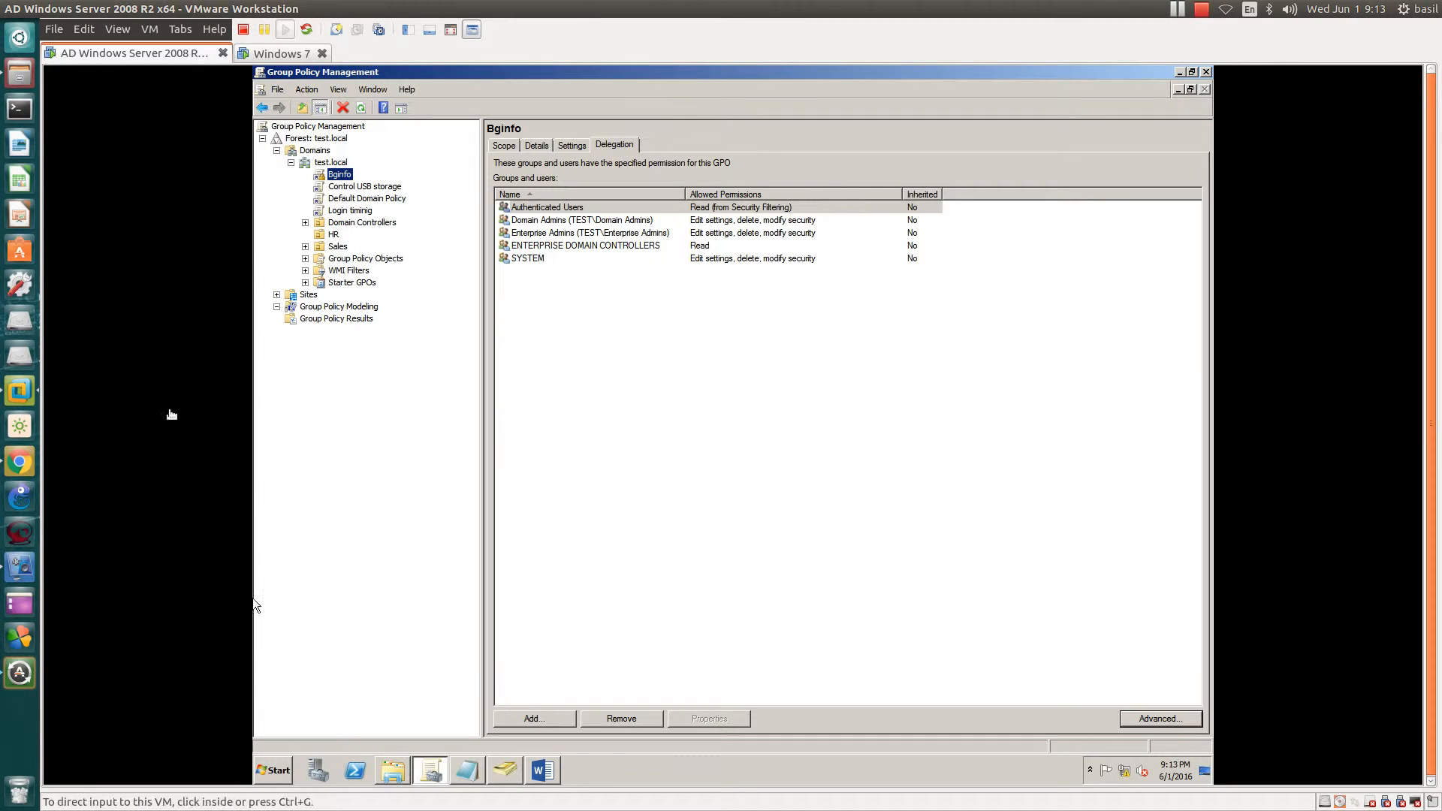
pyautogui.click(347, 187)
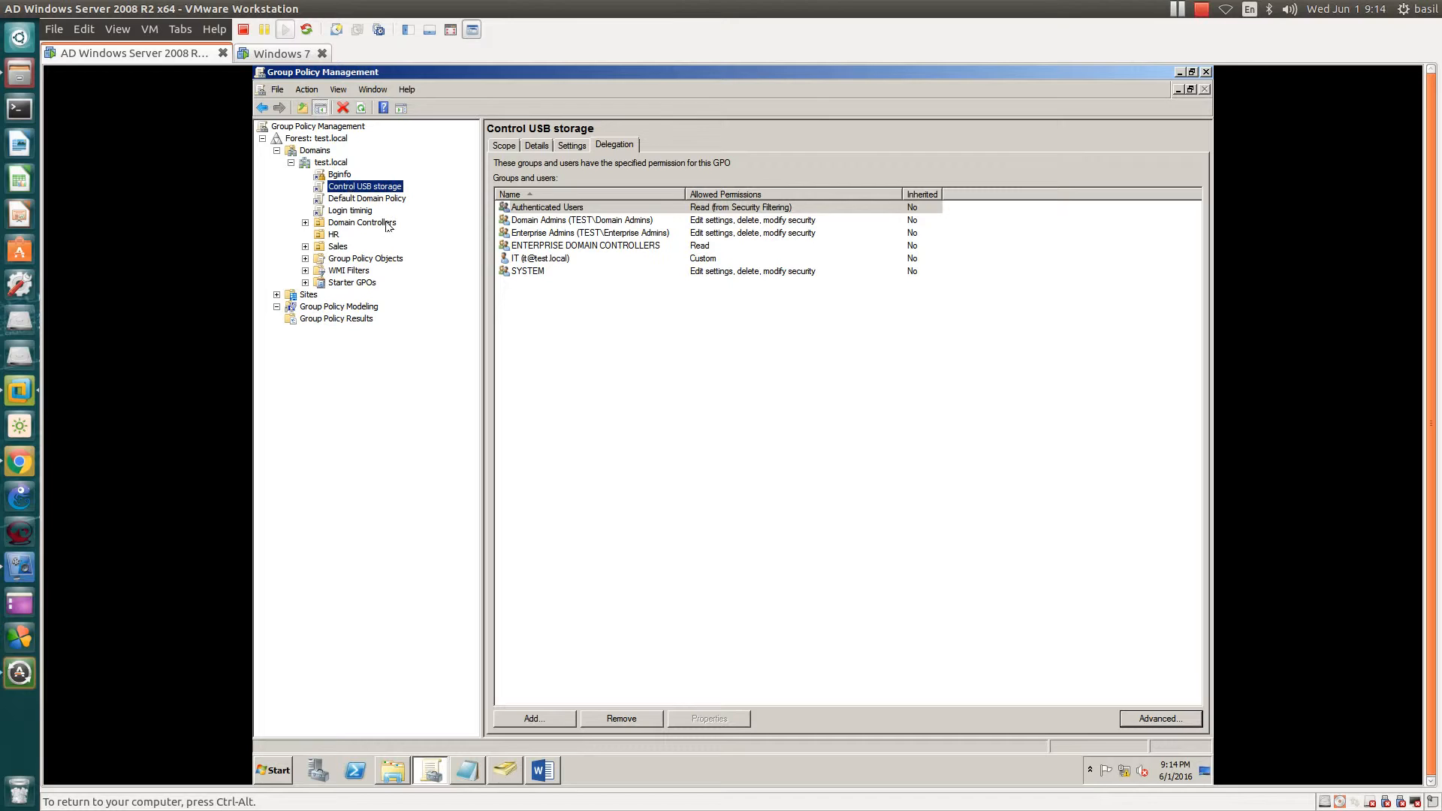
pyautogui.click(517, 259)
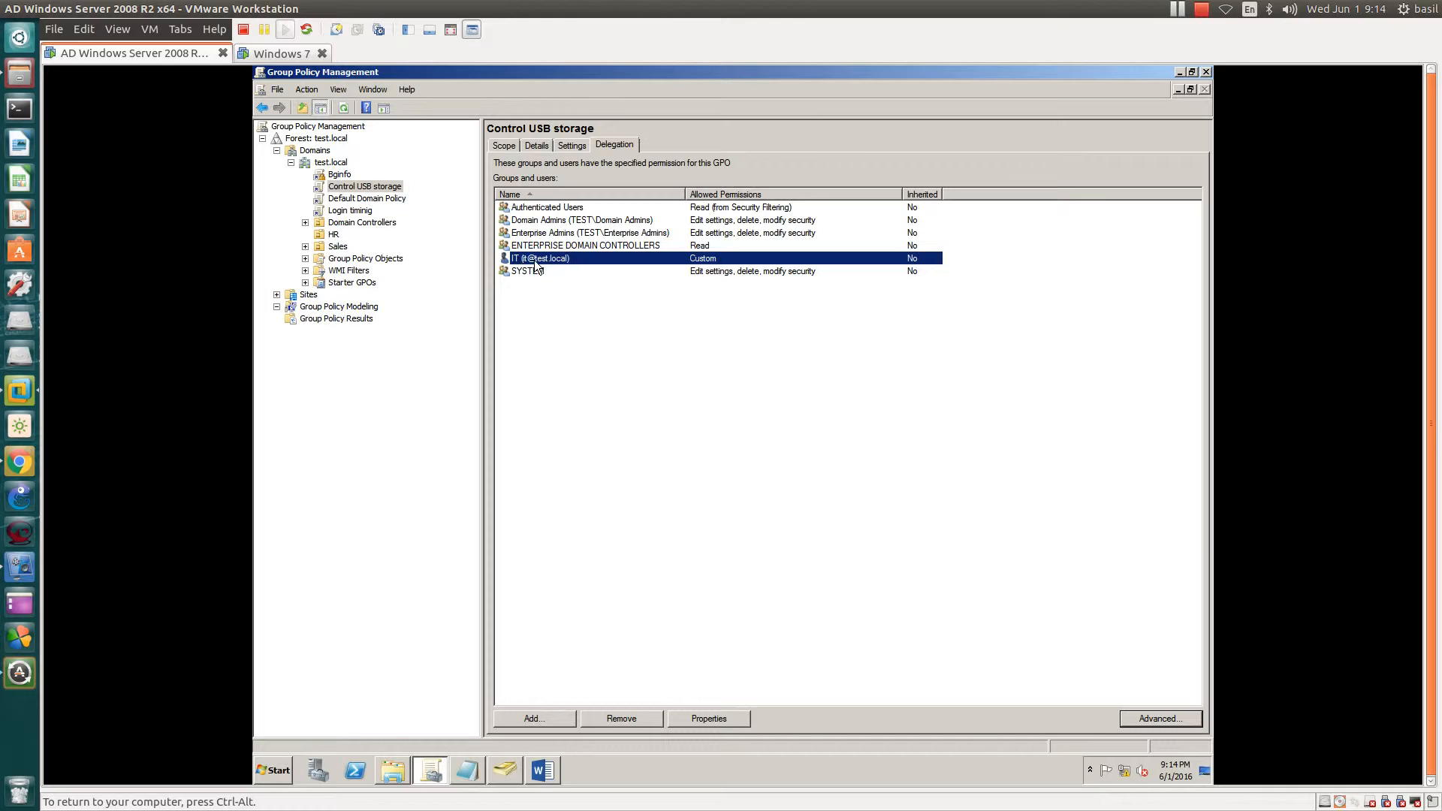
pyautogui.click(375, 187)
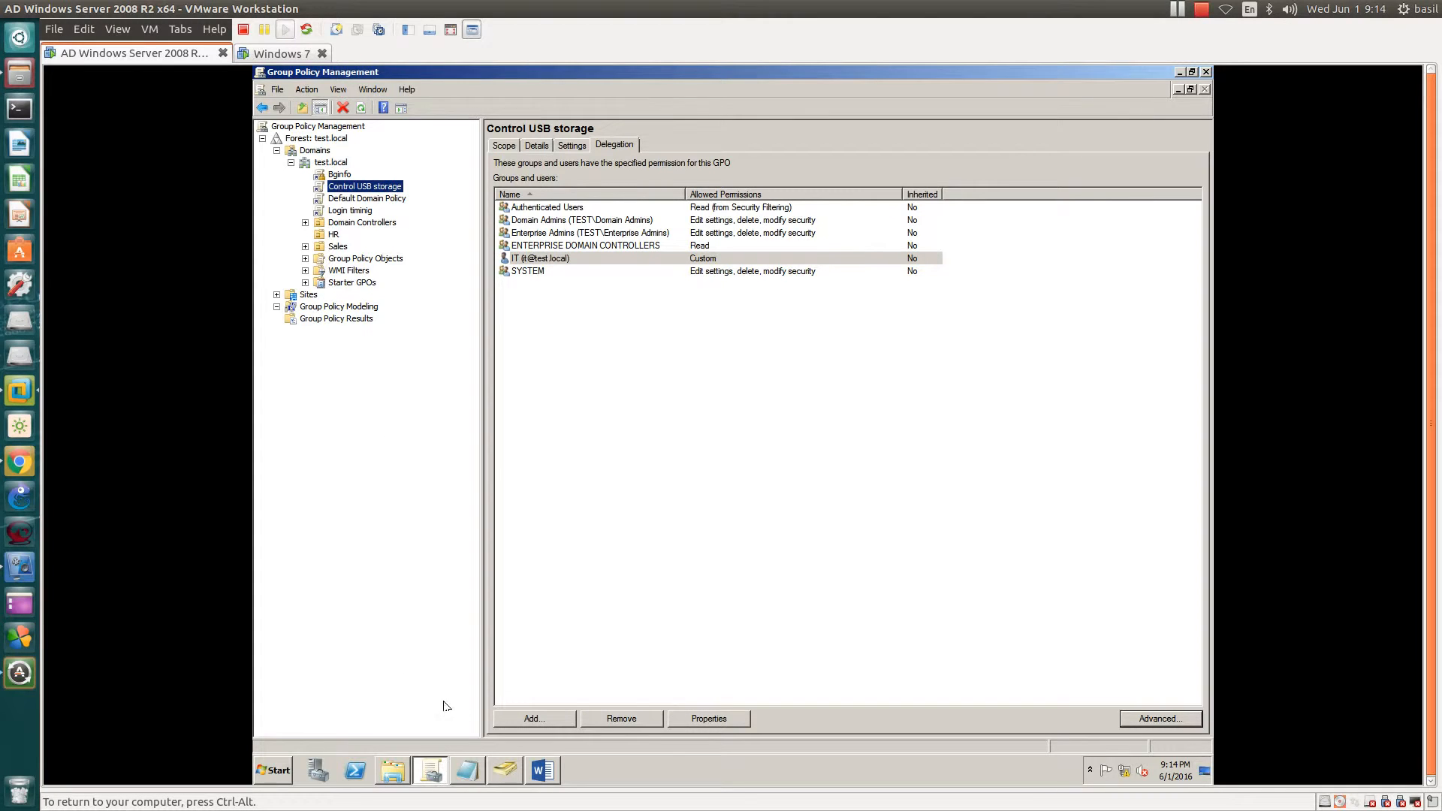
pyautogui.click(469, 771)
pyautogui.moveTo(625, 215); pyautogui.dragTo(844, 211)
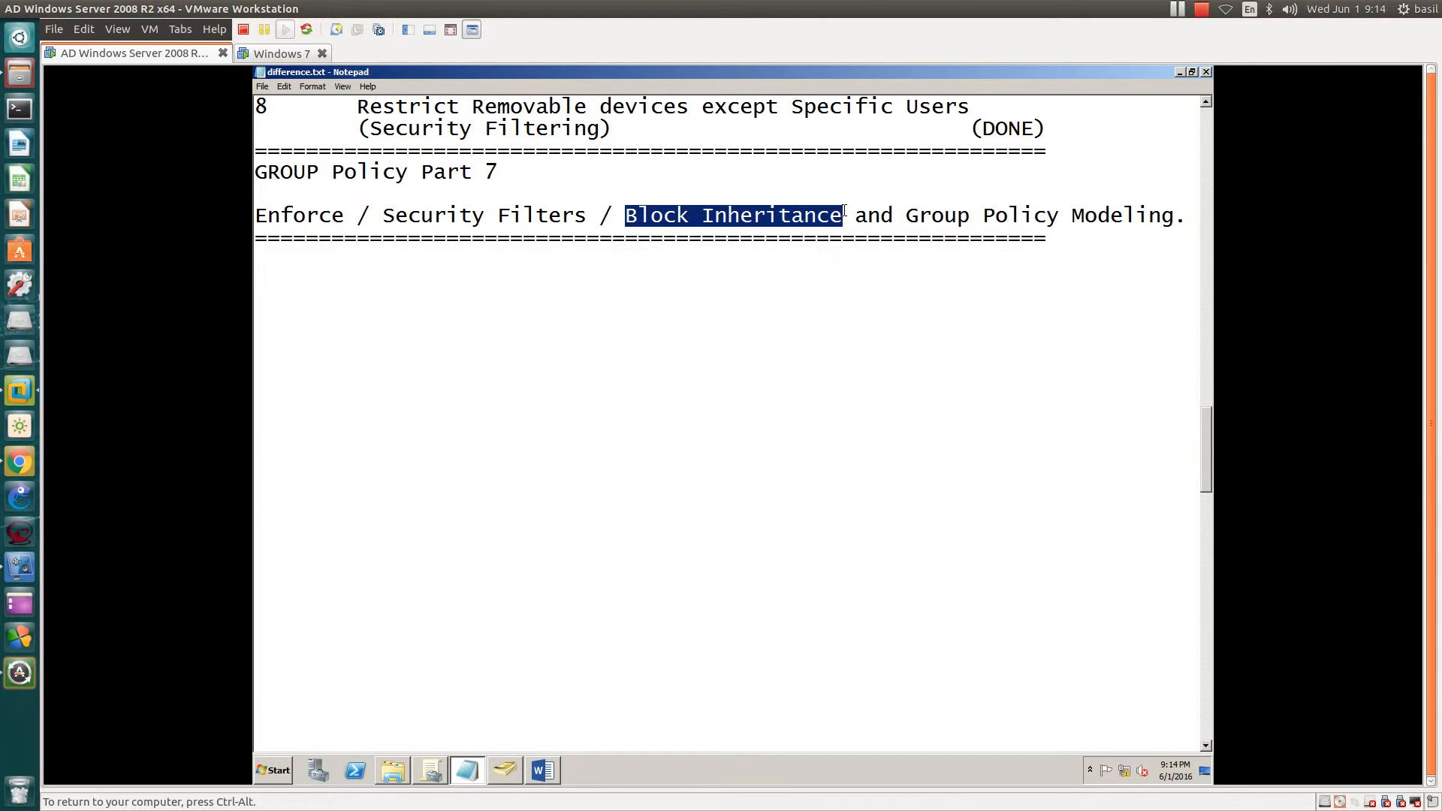
# - View test.local's Group Policy Inheritance and Linked Group Policy Objects tabs
pyautogui.click(432, 771)
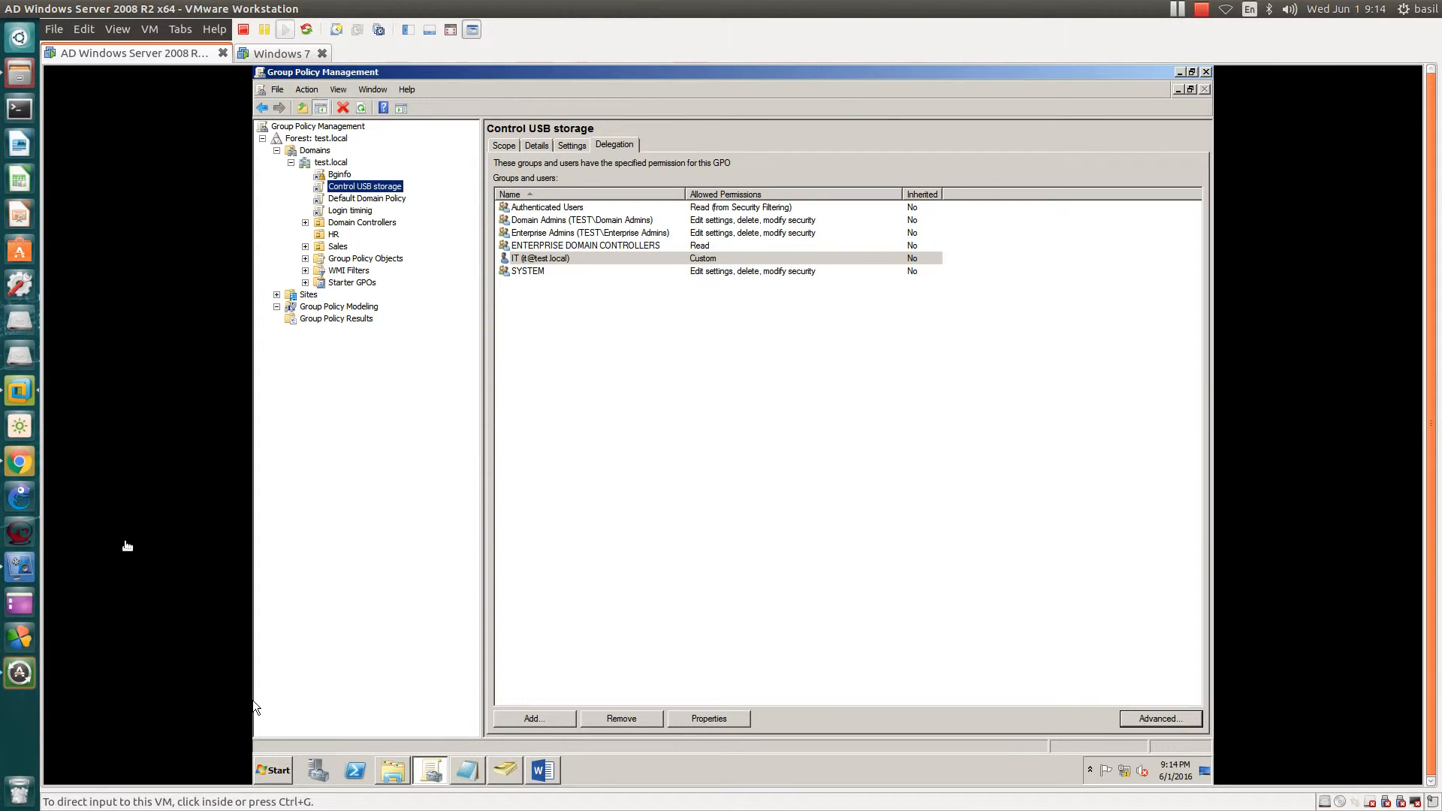
pyautogui.click(337, 177)
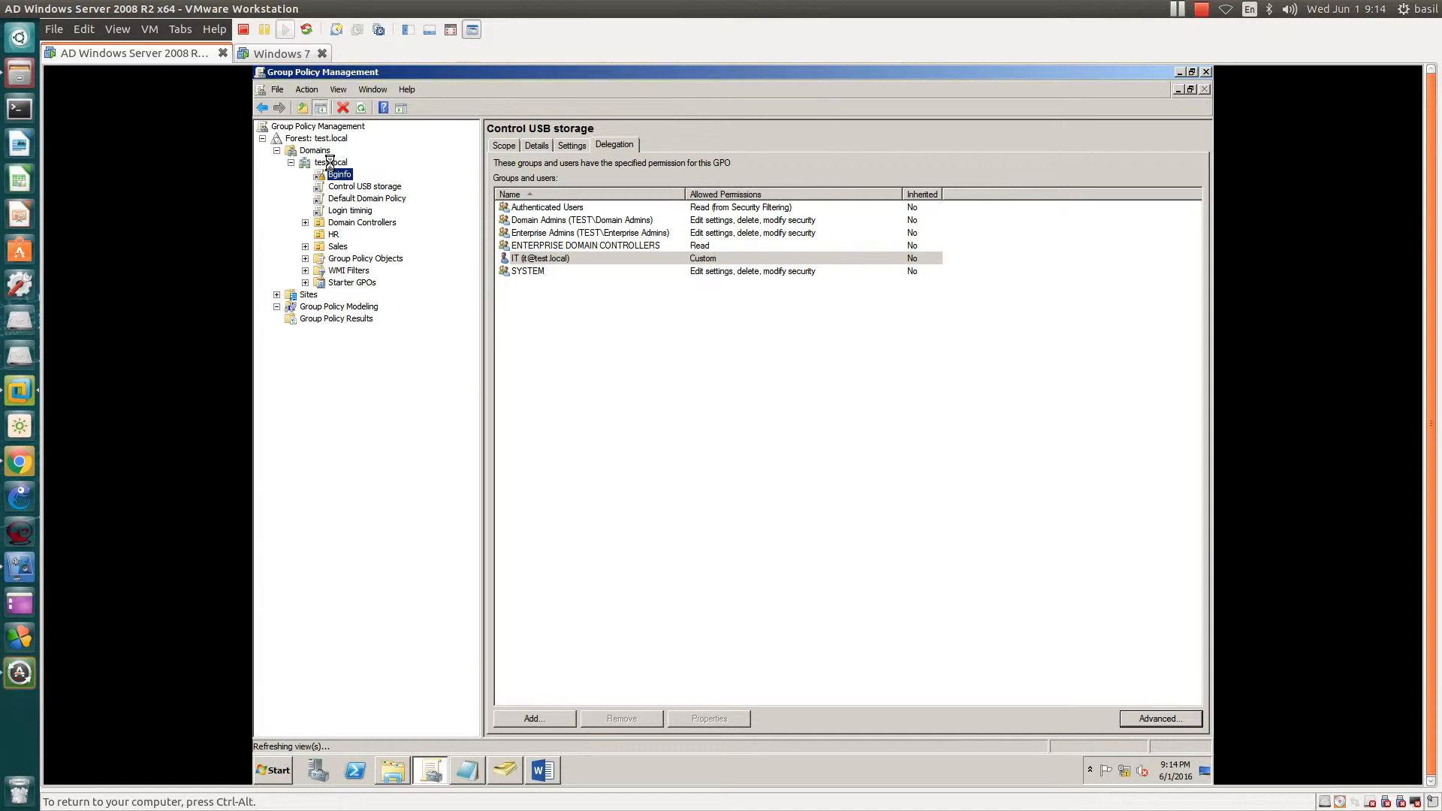
pyautogui.click(330, 162)
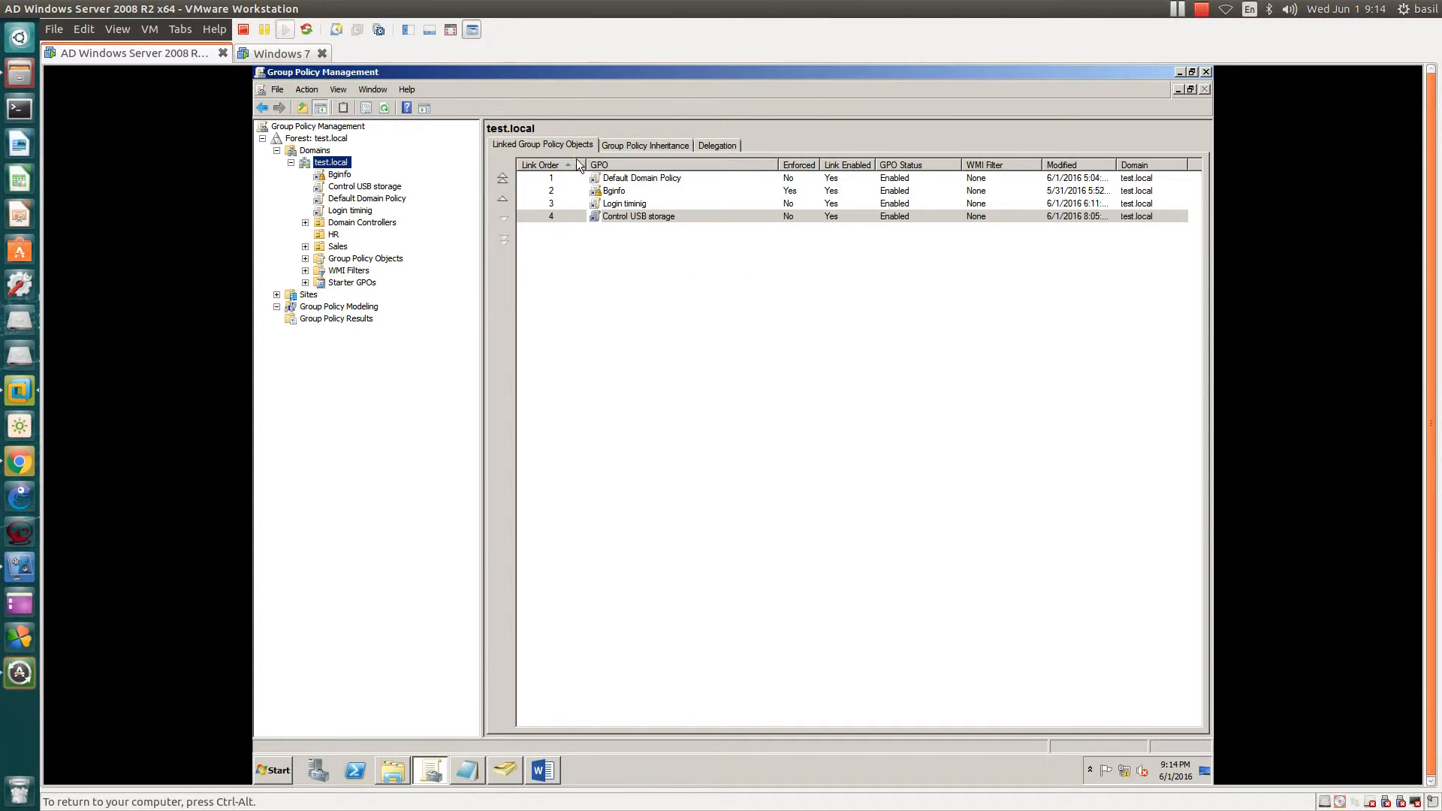
pyautogui.click(628, 146)
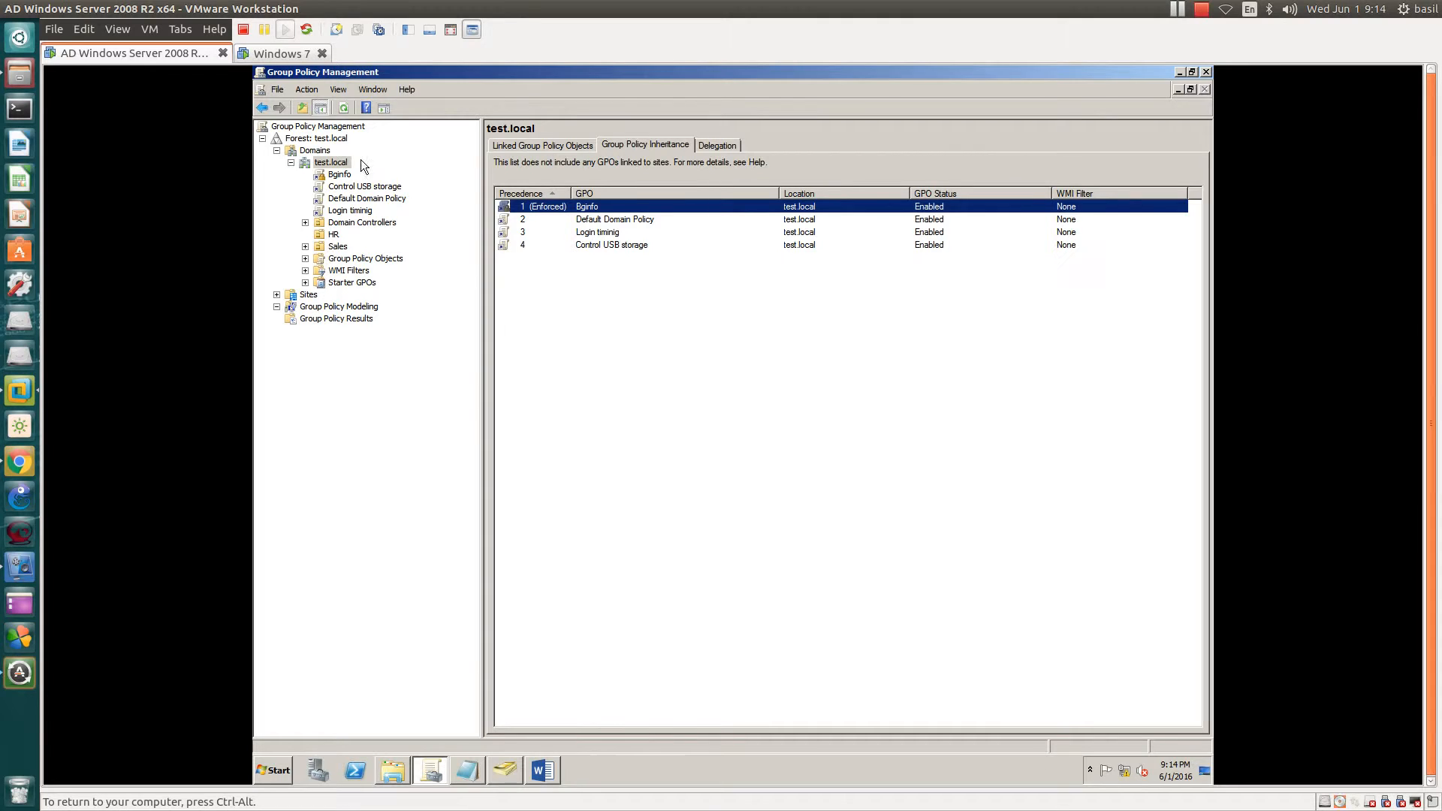
pyautogui.click(332, 163)
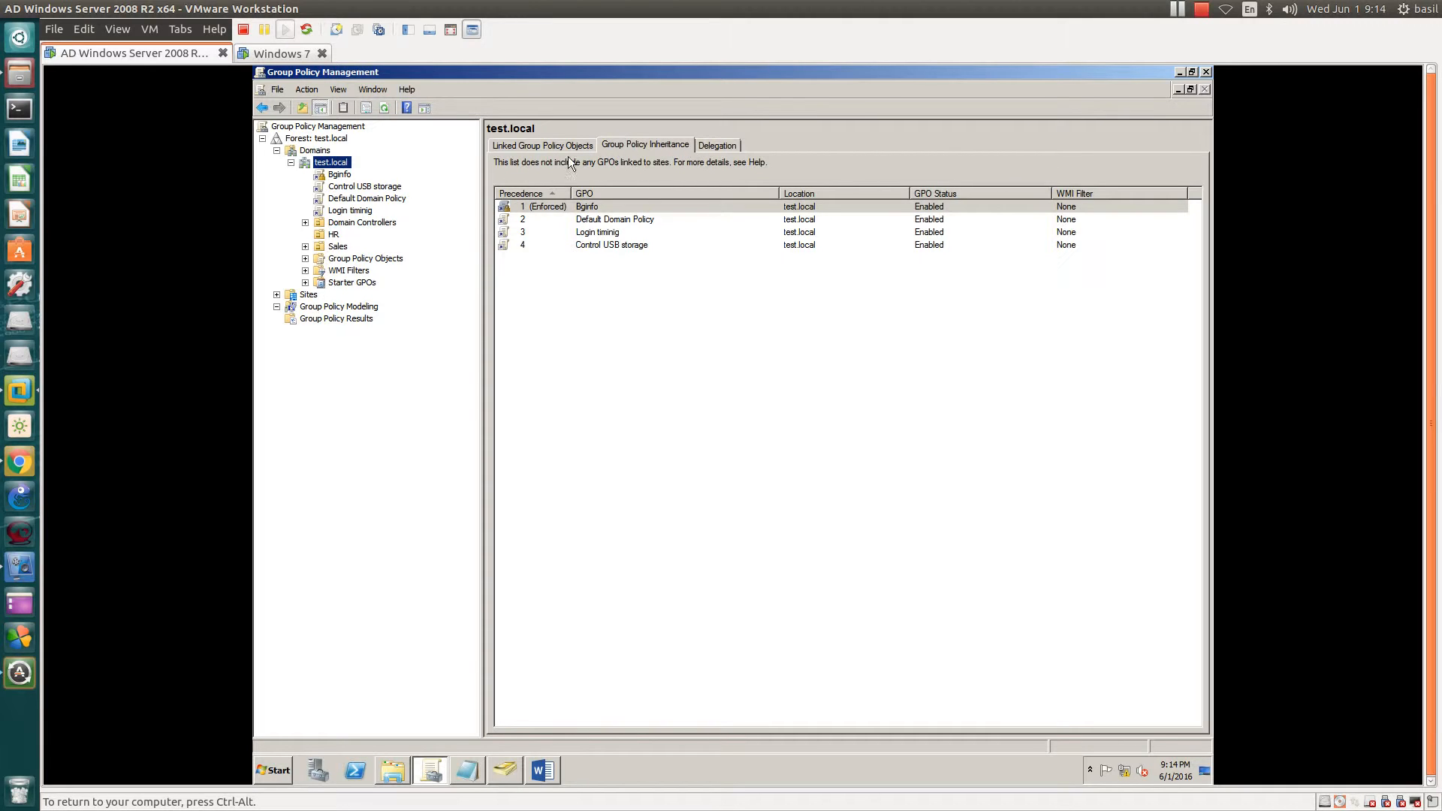
pyautogui.click(515, 146)
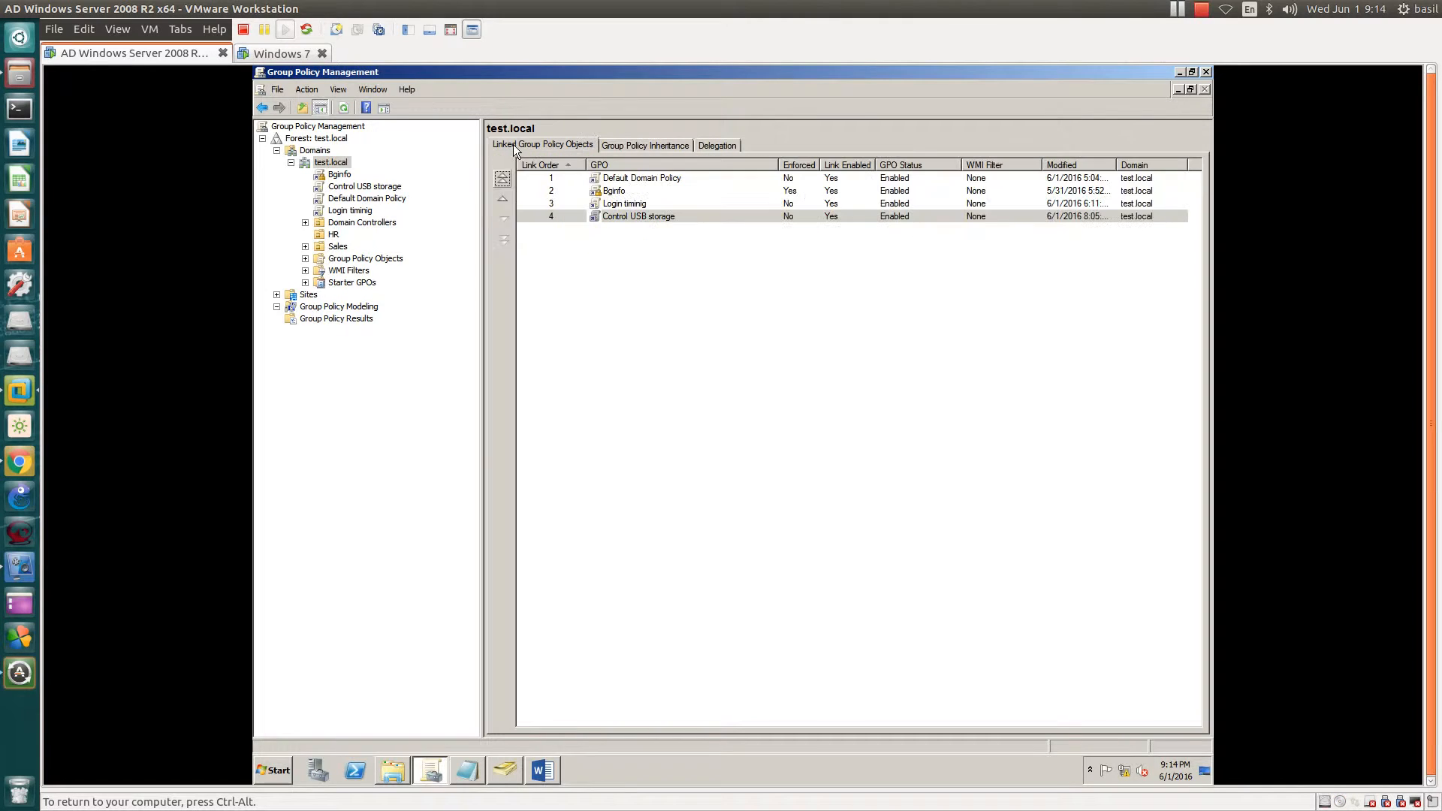
# - Point out Default Domain Policy, Bginfo, Login timinig and Control USB storage, then open Sales
pyautogui.click(623, 180)
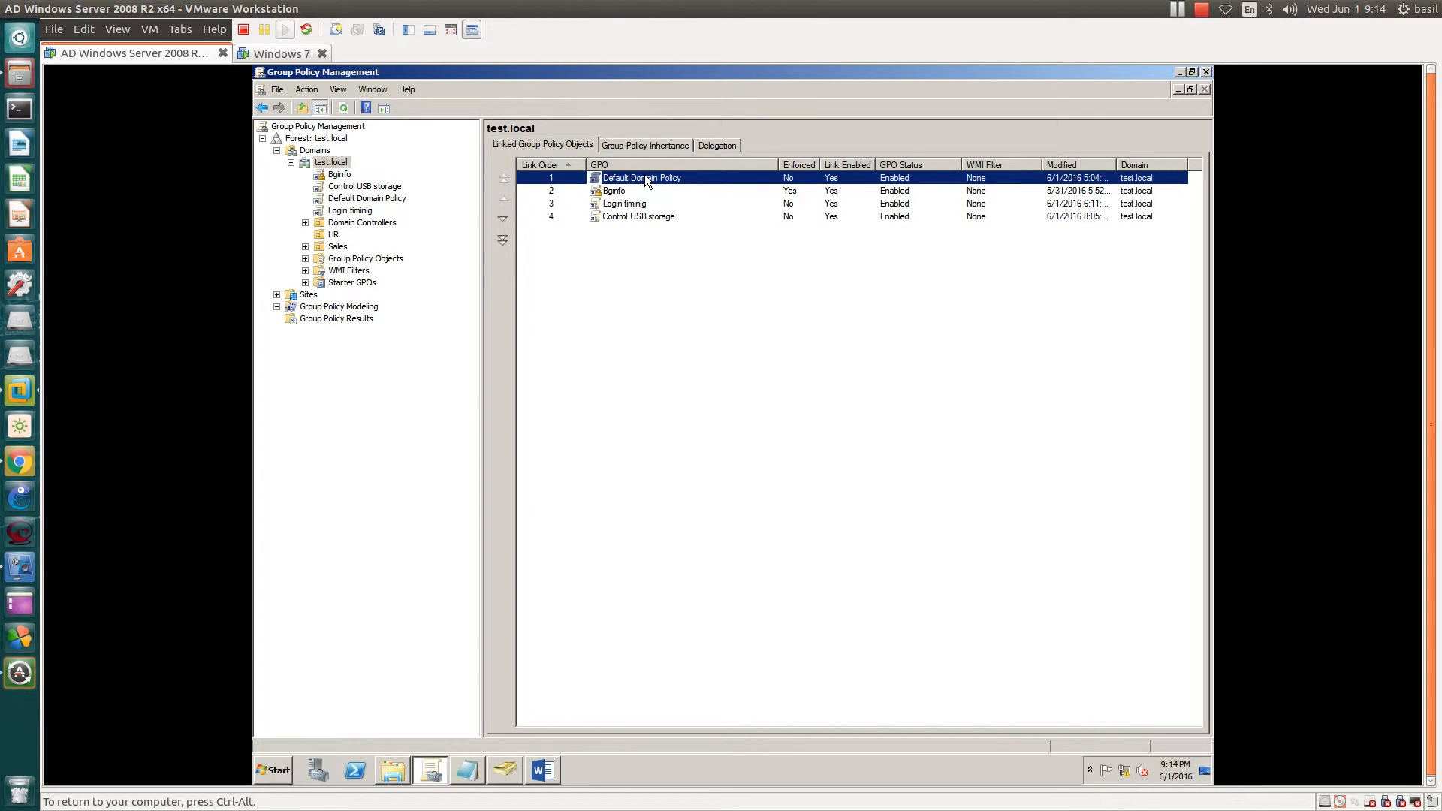
pyautogui.click(616, 193)
pyautogui.click(613, 207)
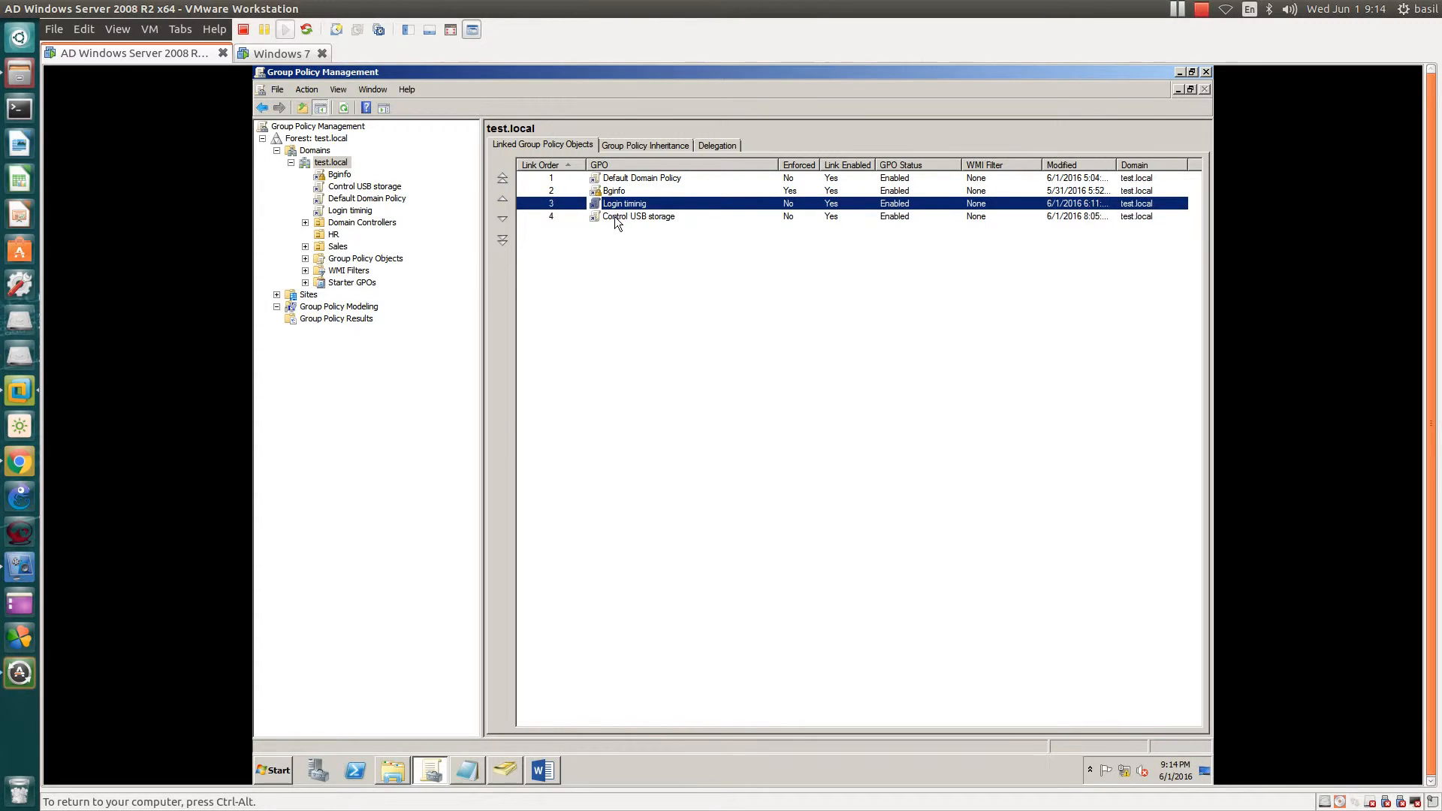
pyautogui.click(615, 217)
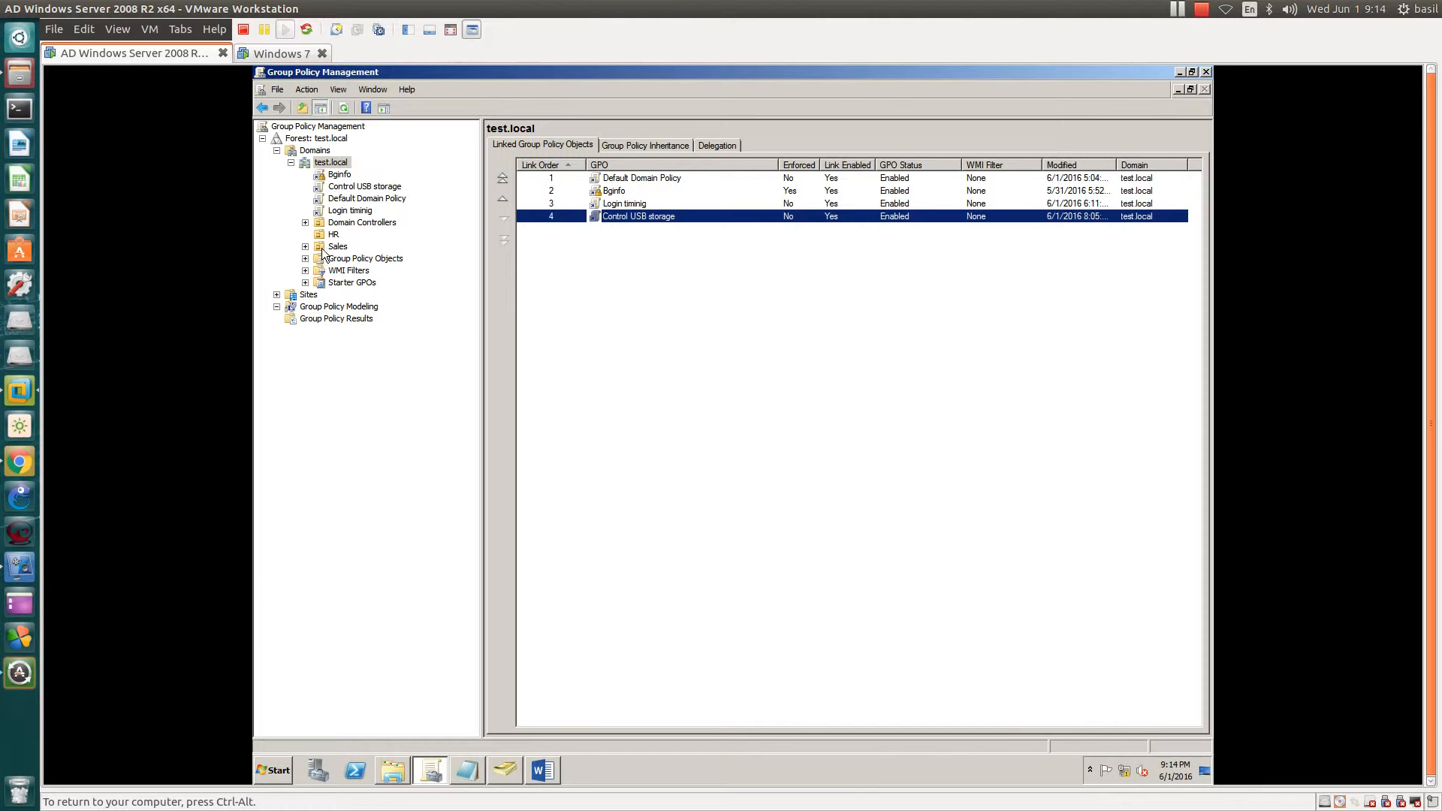
pyautogui.click(323, 248)
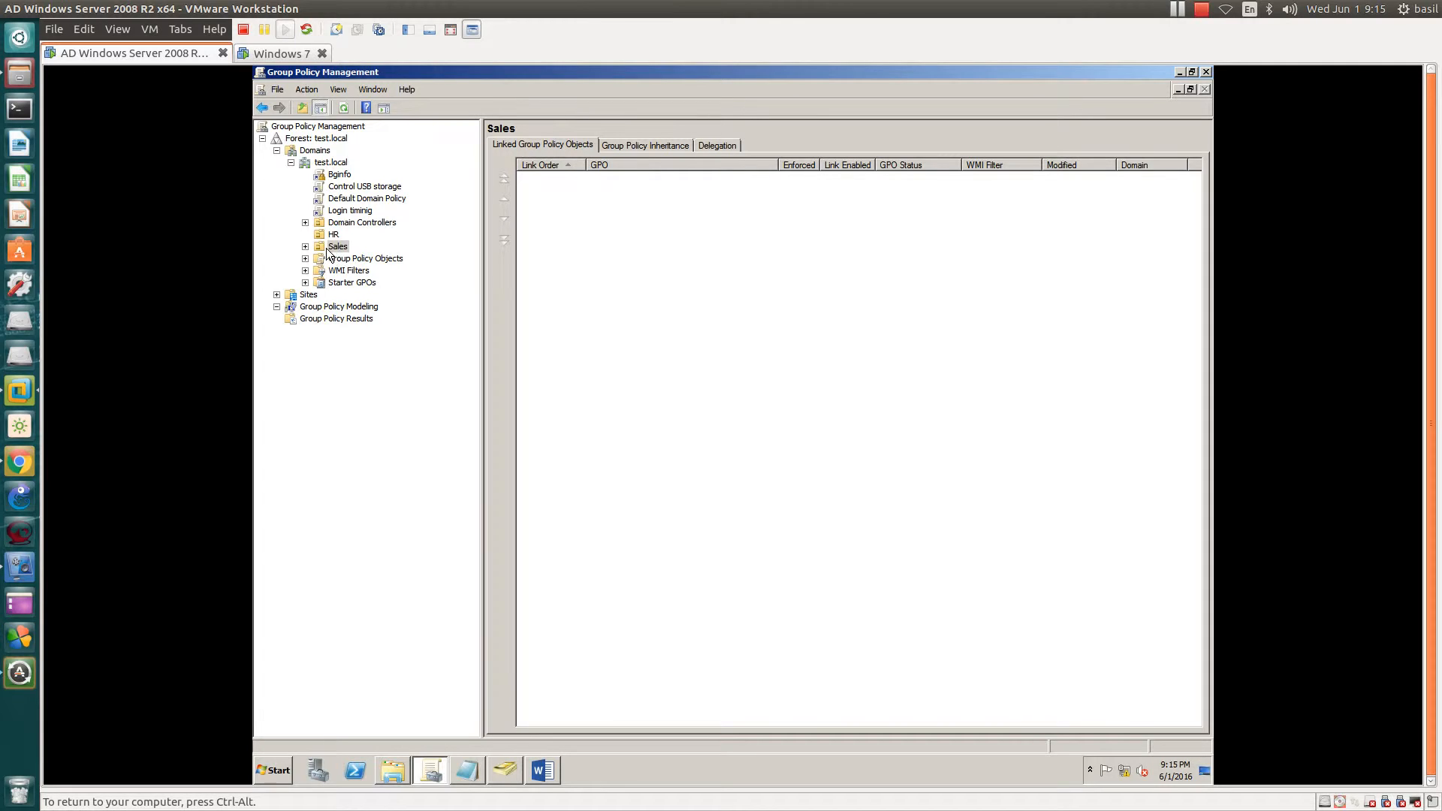
# - Block inheritance on the Sales OU and refresh the test.local domain
pyautogui.click(322, 247)
pyautogui.rightClick(340, 247)
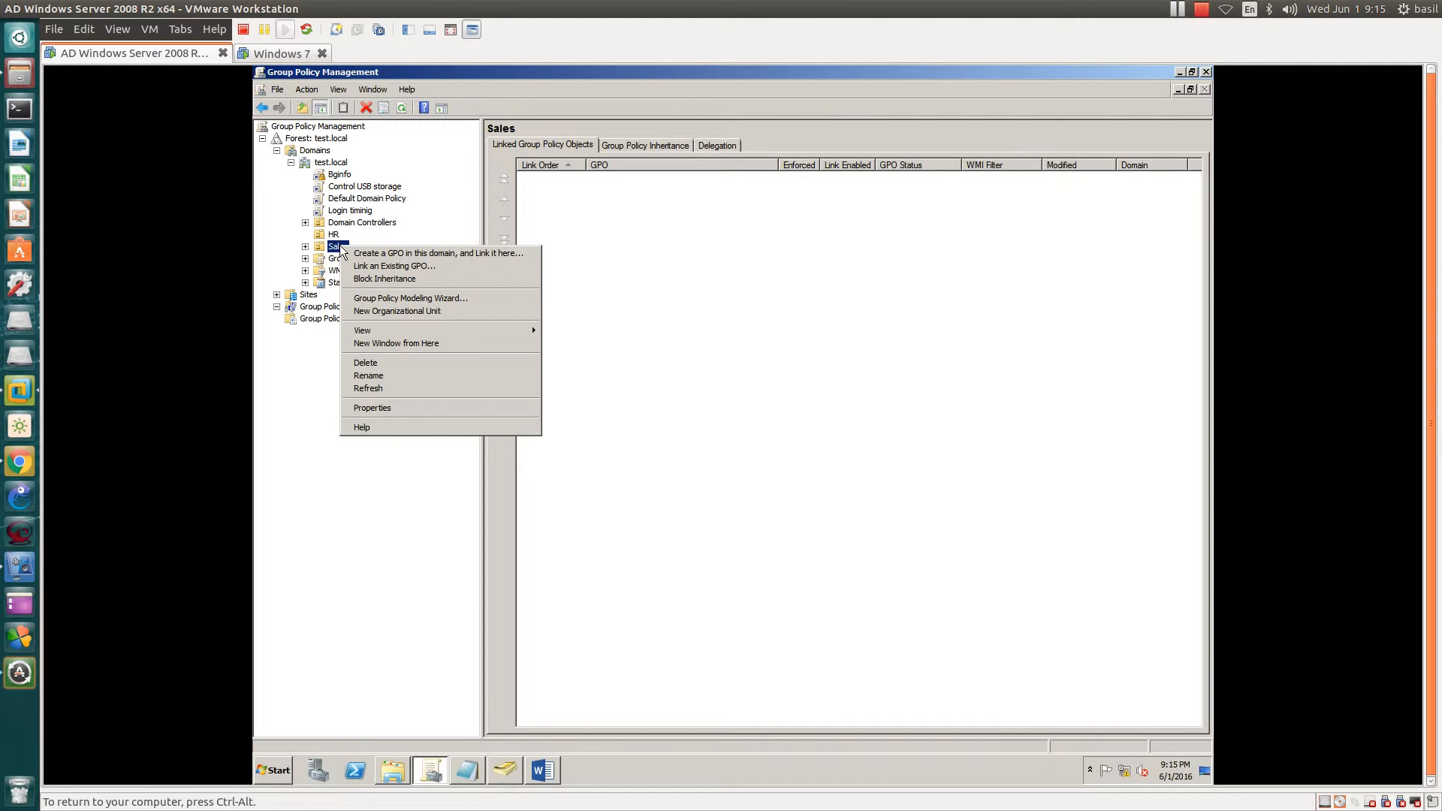
pyautogui.click(353, 281)
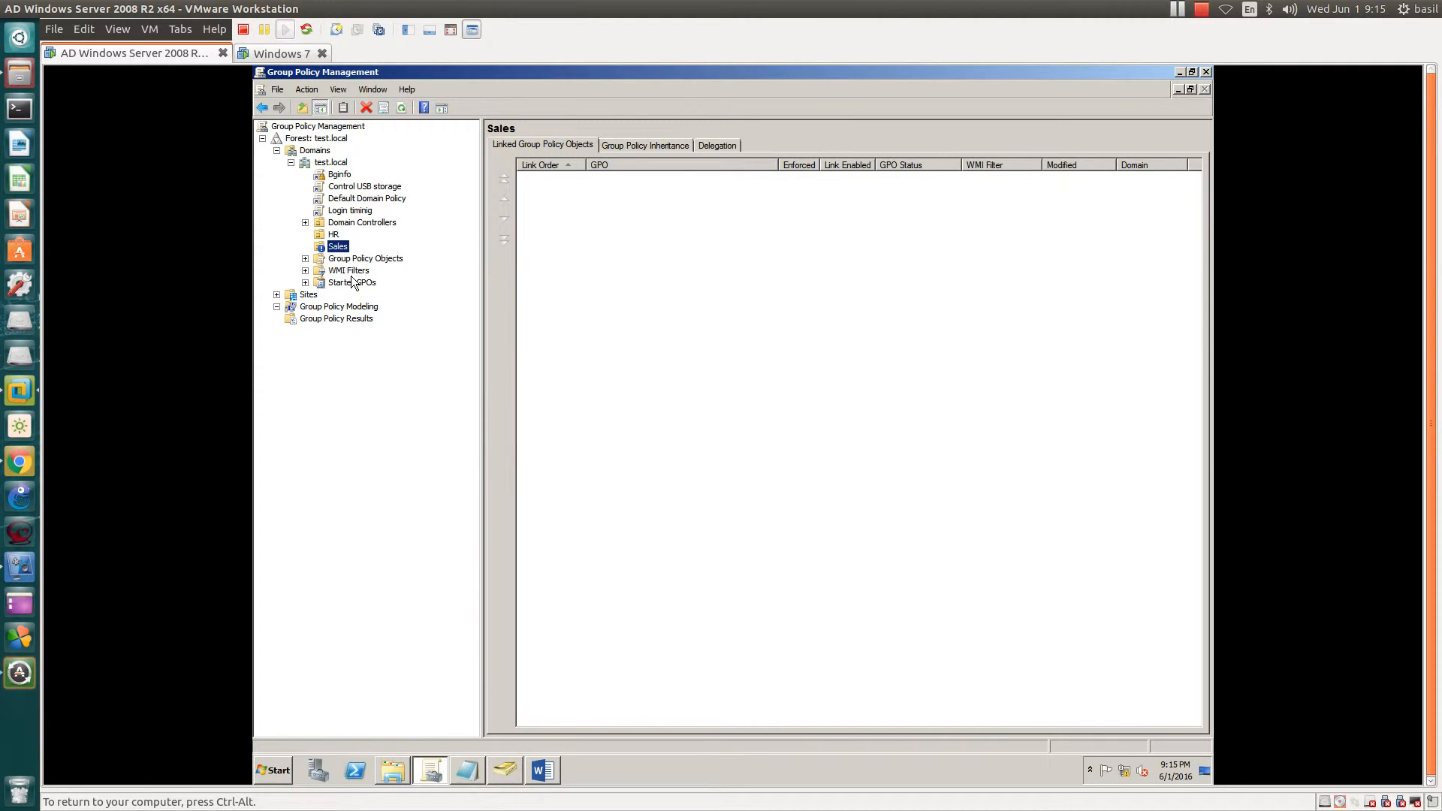
pyautogui.rightClick(320, 167)
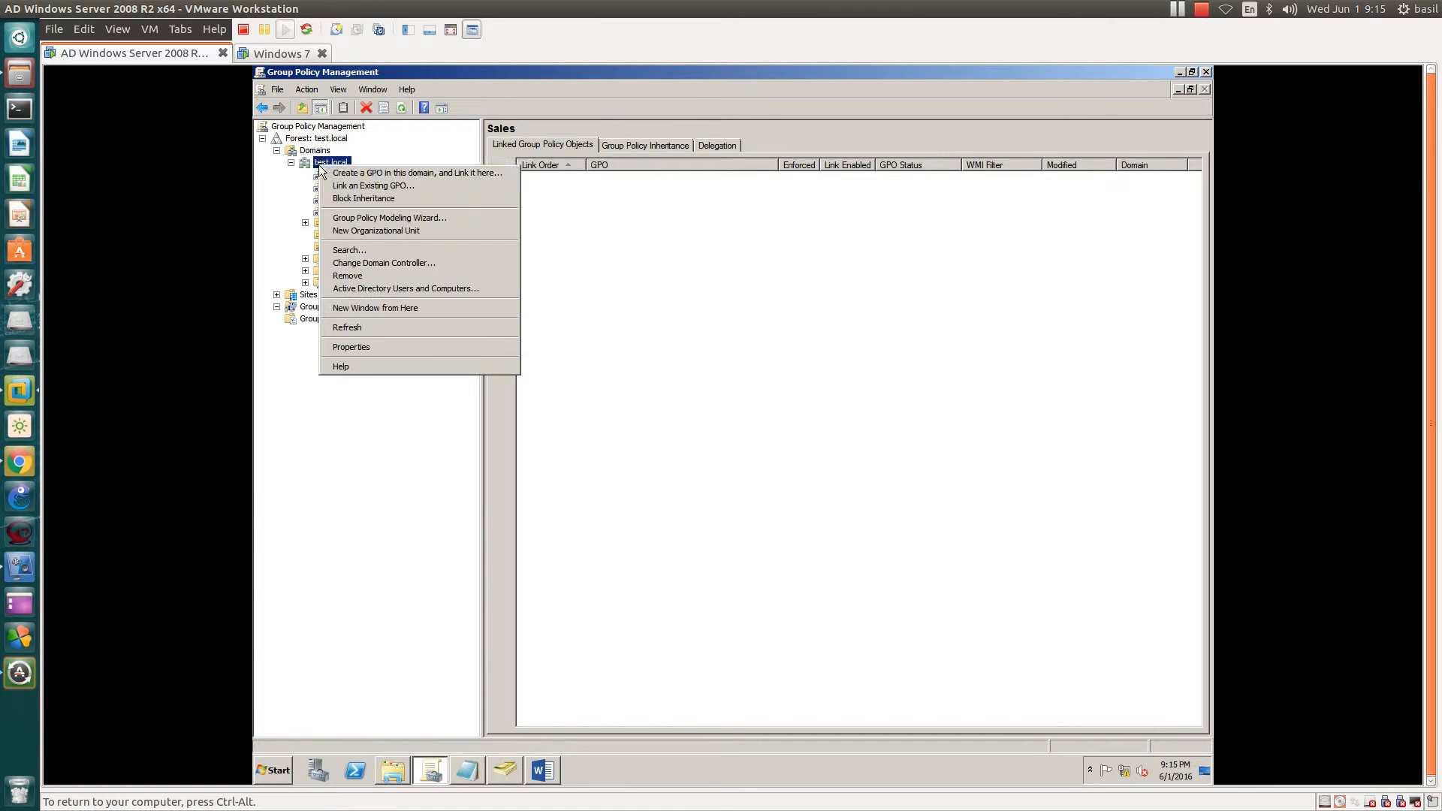
pyautogui.click(345, 327)
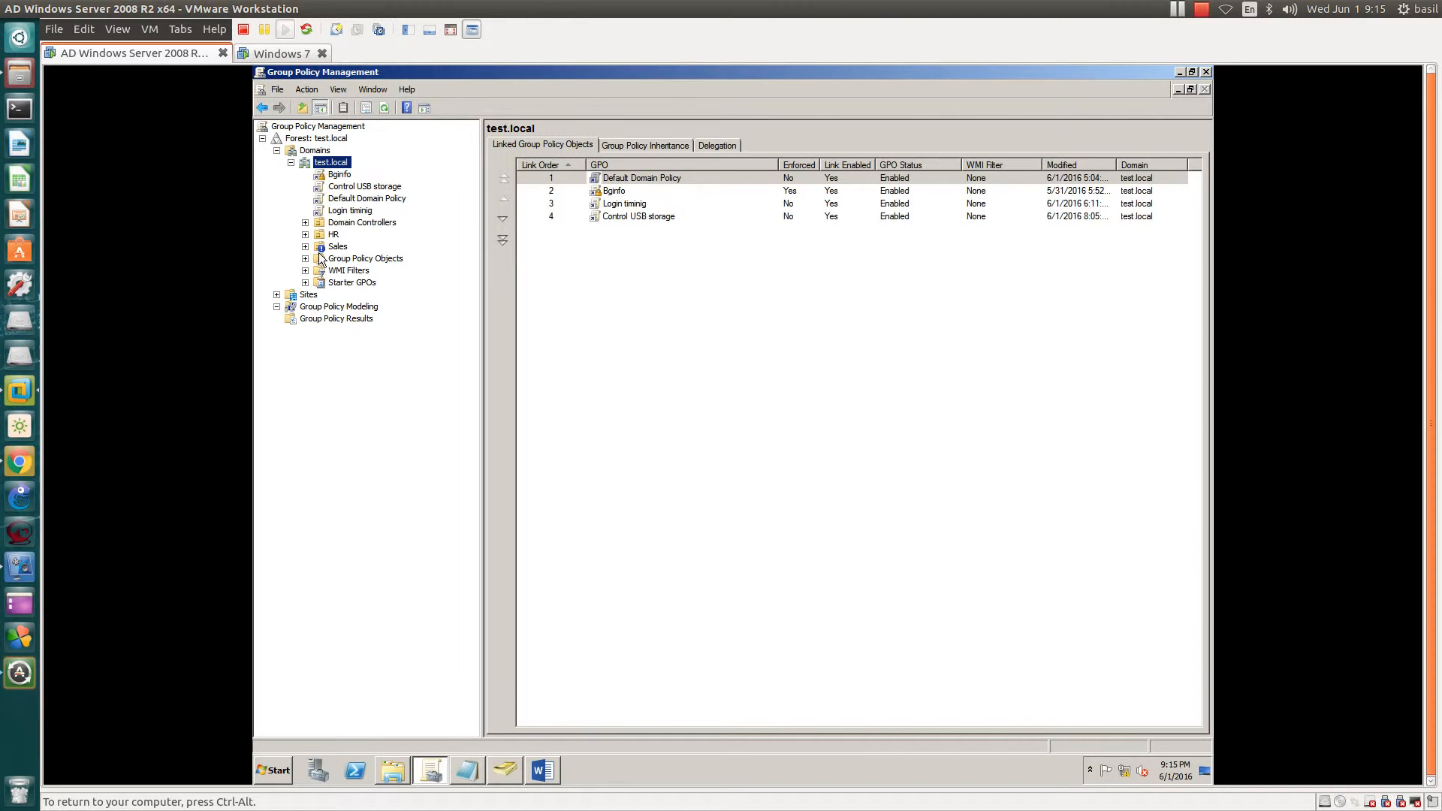
# - Check HR and Sales links, then bring up the desktop menu on Windows 7 client WS2
pyautogui.click(326, 235)
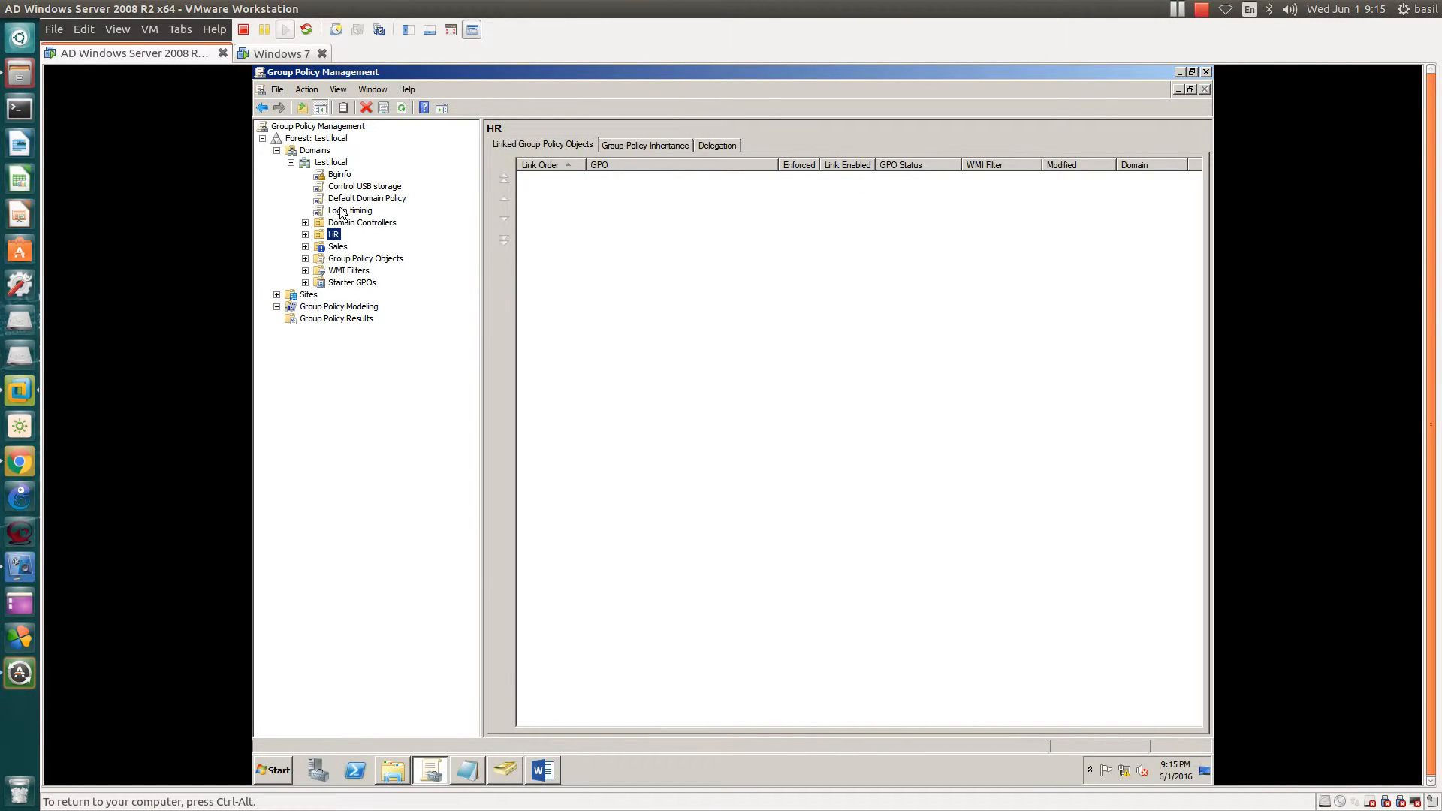
pyautogui.click(333, 251)
pyautogui.click(282, 52)
pyautogui.rightClick(495, 395)
# - Refresh the WS2 desktop, then highlight 'Group Policy Modeling' in difference.txt
pyautogui.click(512, 440)
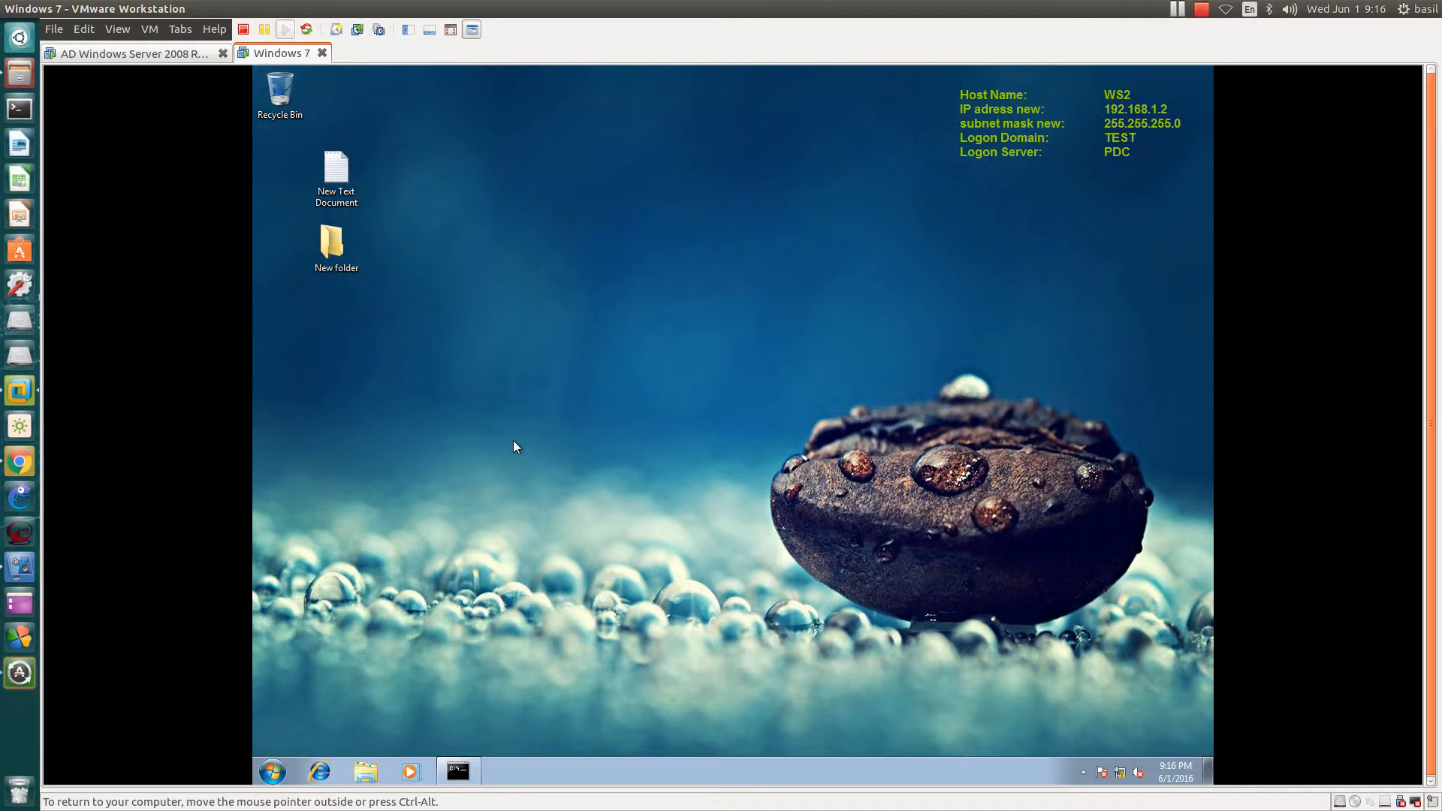
pyautogui.click(171, 53)
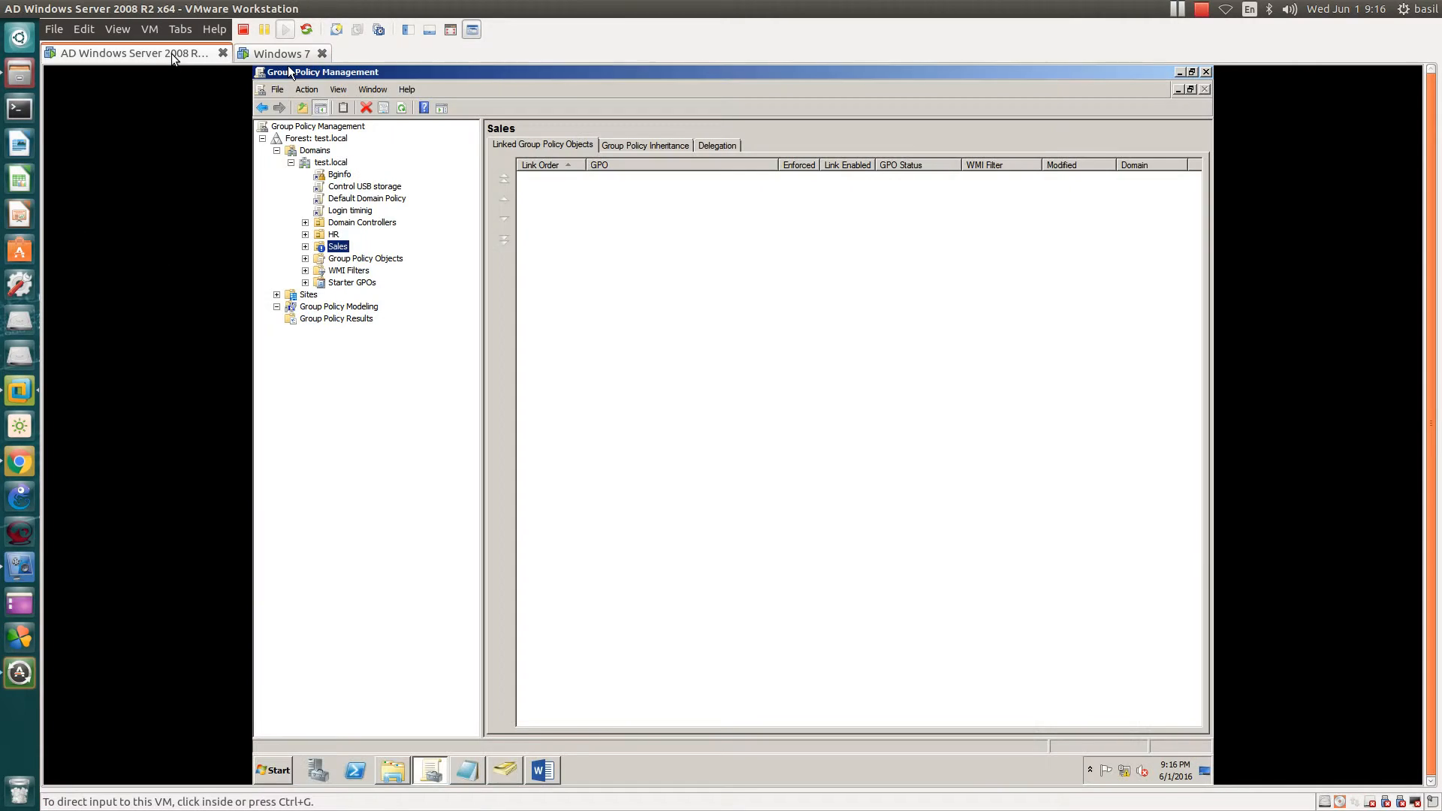
pyautogui.click(469, 769)
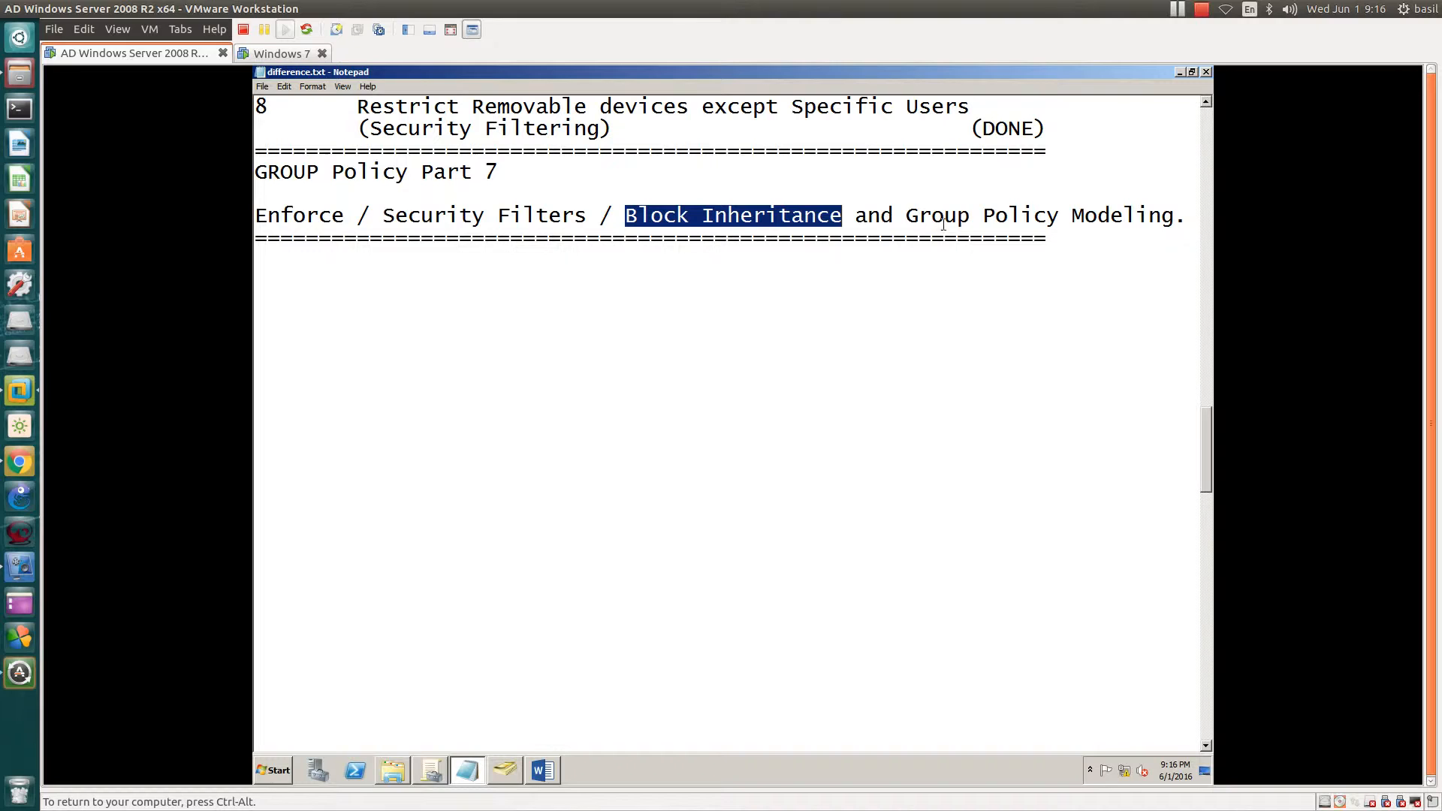
pyautogui.moveTo(904, 215); pyautogui.dragTo(1181, 220)
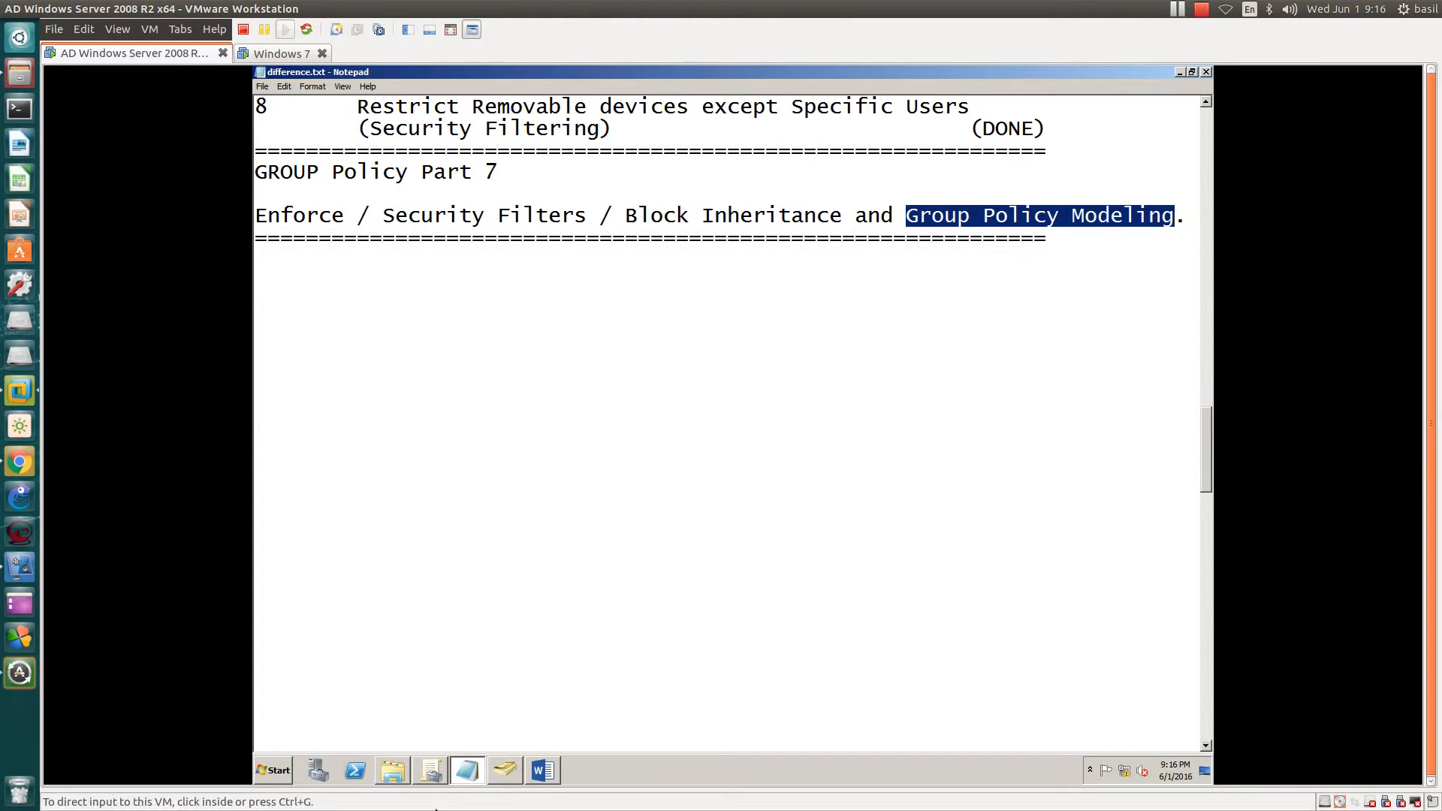
pyautogui.click(438, 775)
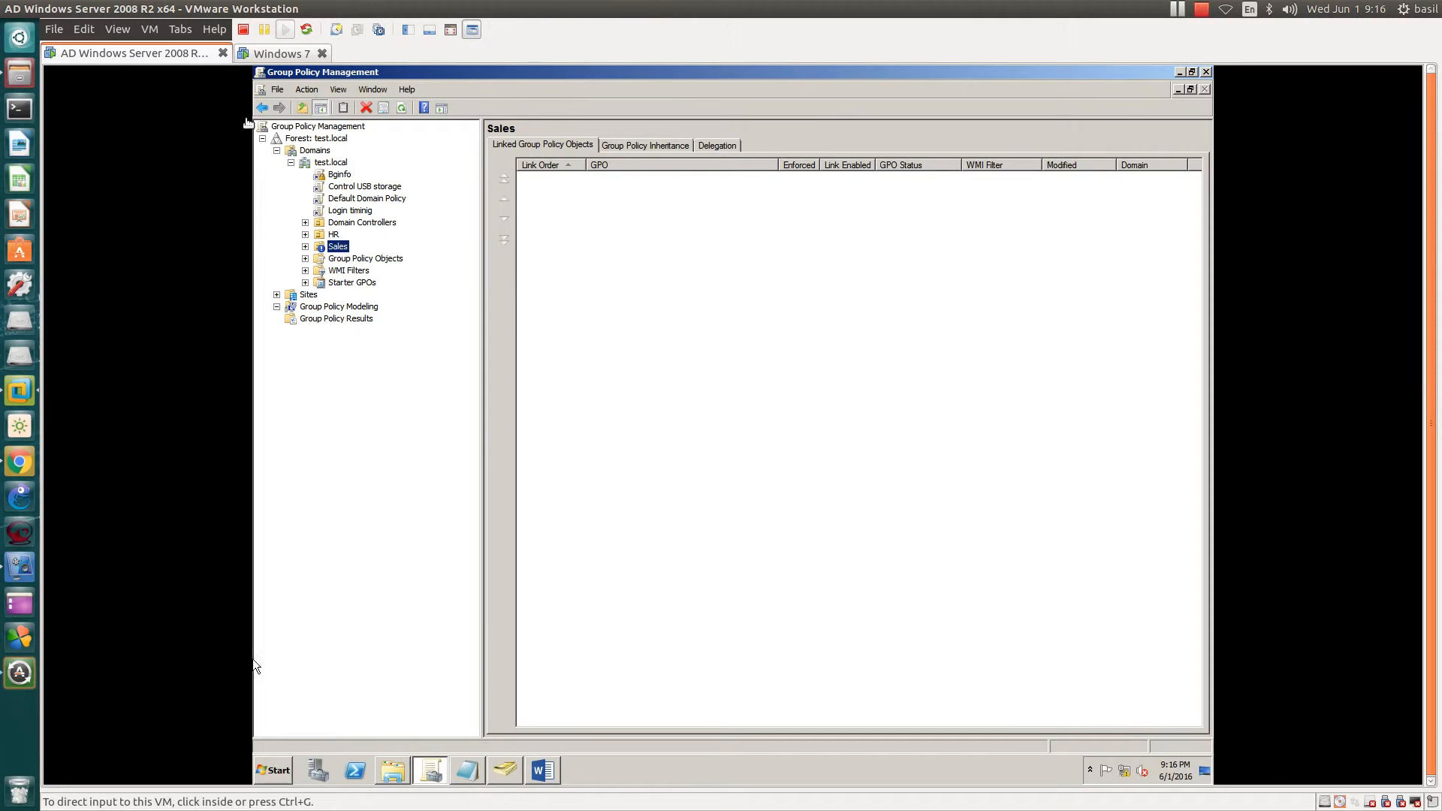
# - Check the Windows 7 VM again, then return to Group Policy Management on the server
pyautogui.click(286, 53)
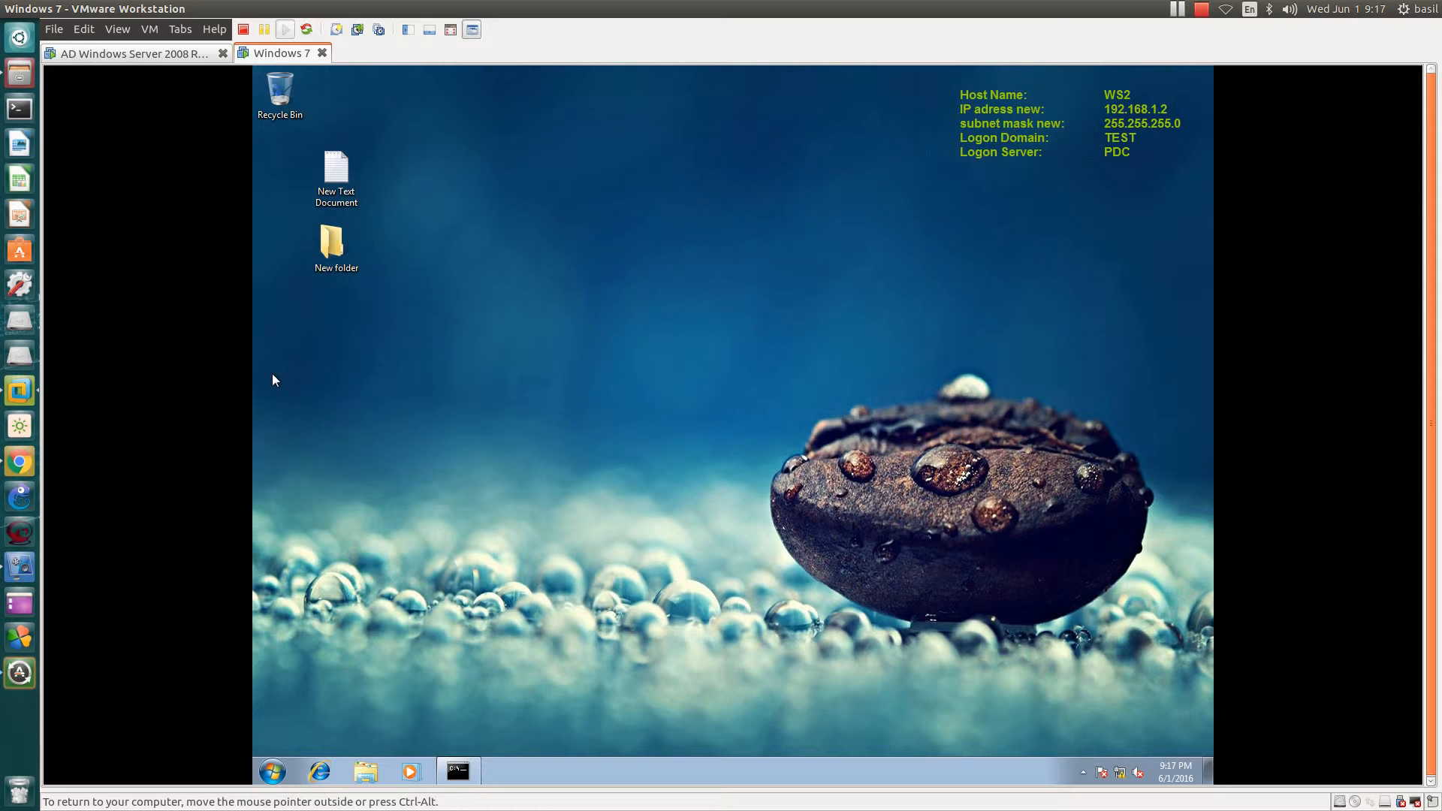
pyautogui.click(137, 56)
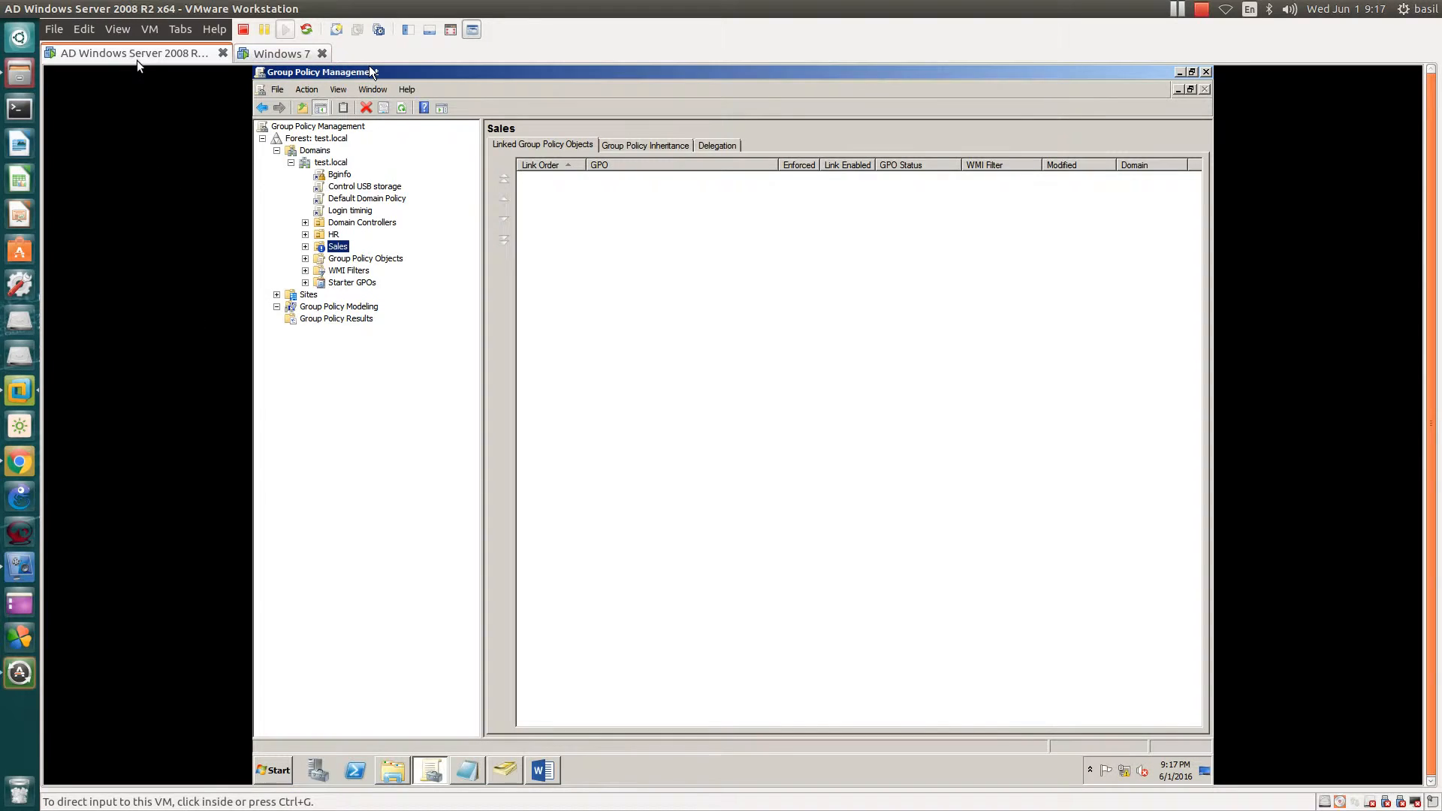
pyautogui.click(474, 772)
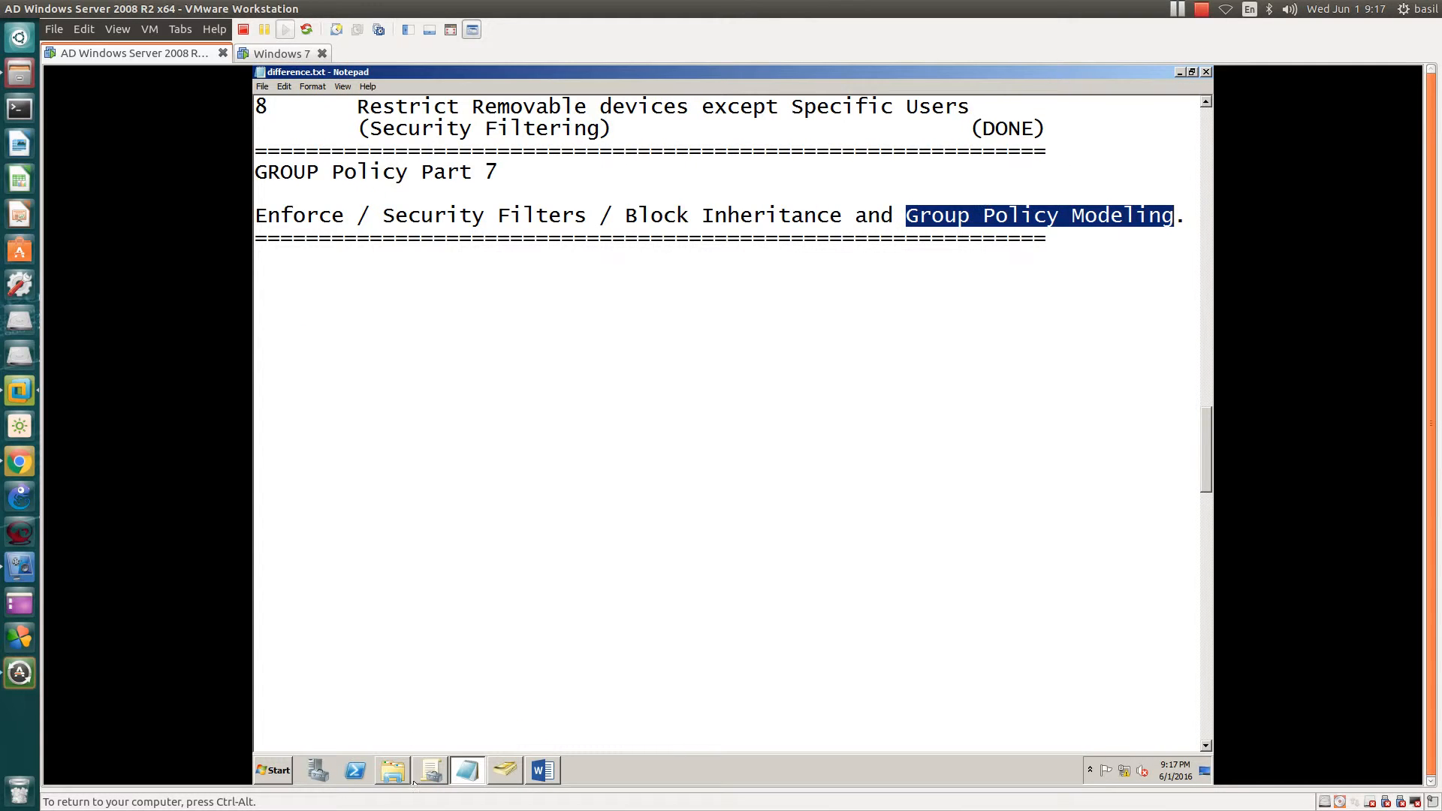
pyautogui.click(467, 768)
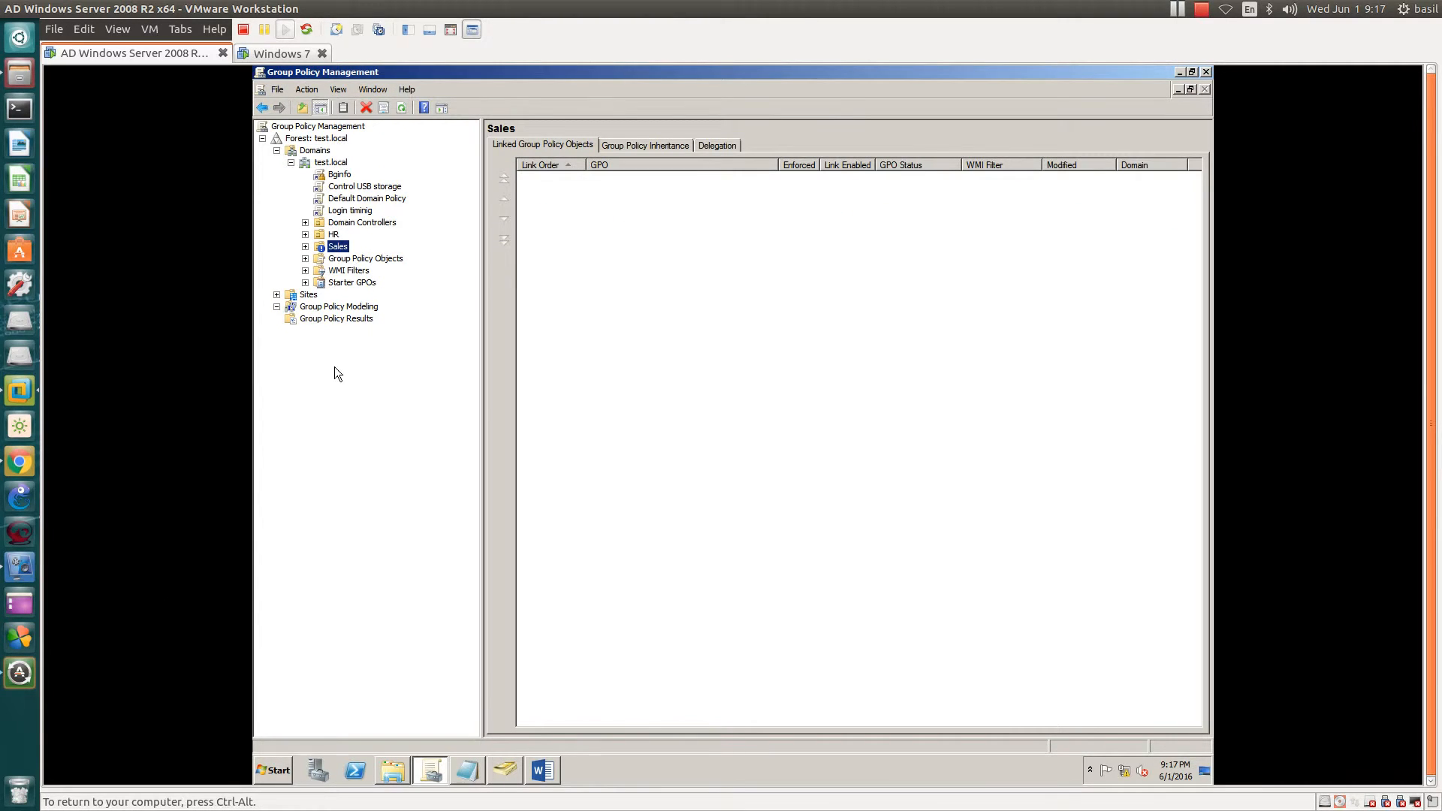
# - View the Bginfo, Control USB storage, Default Domain Policy and login timing GPOs, then HR
pyautogui.click(315, 308)
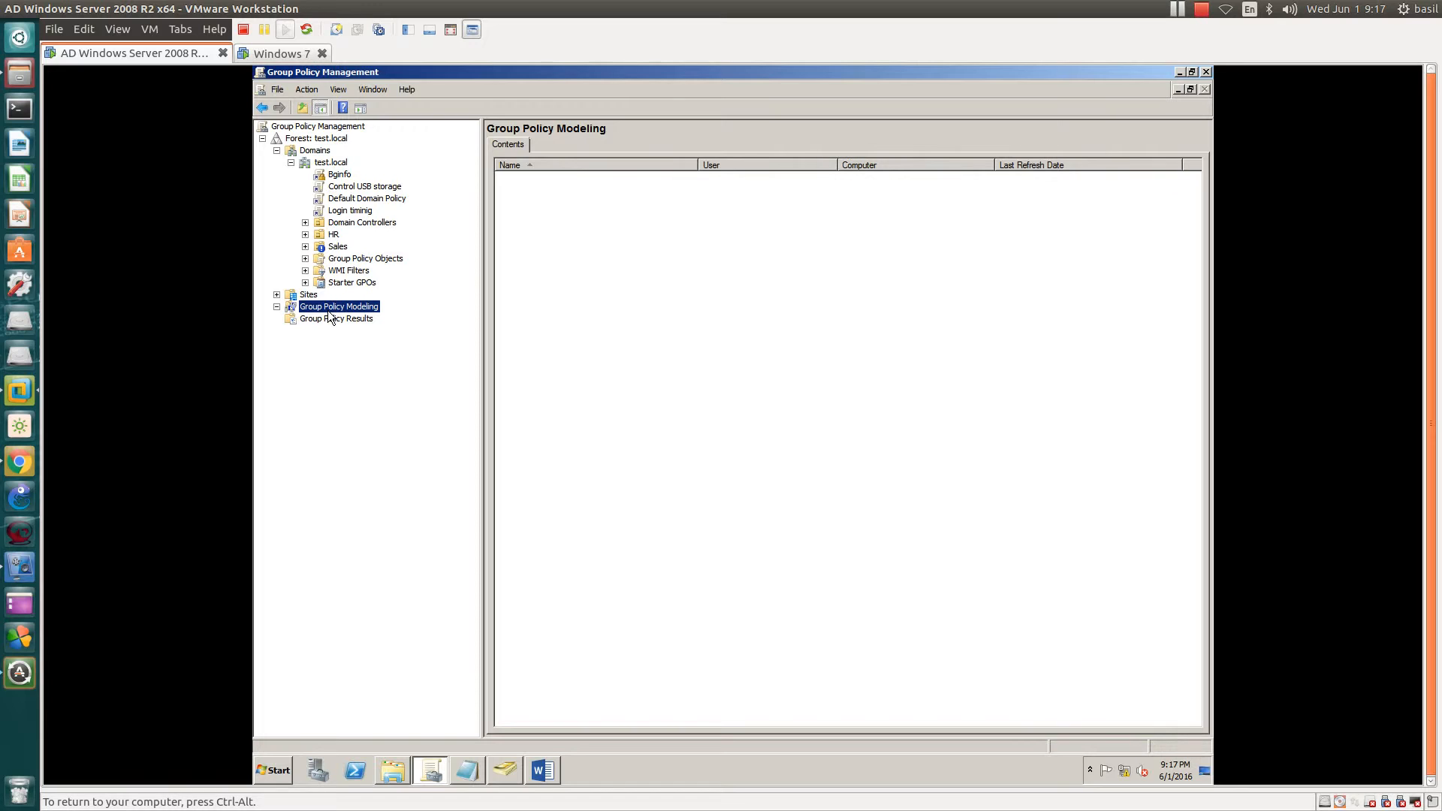
pyautogui.click(333, 171)
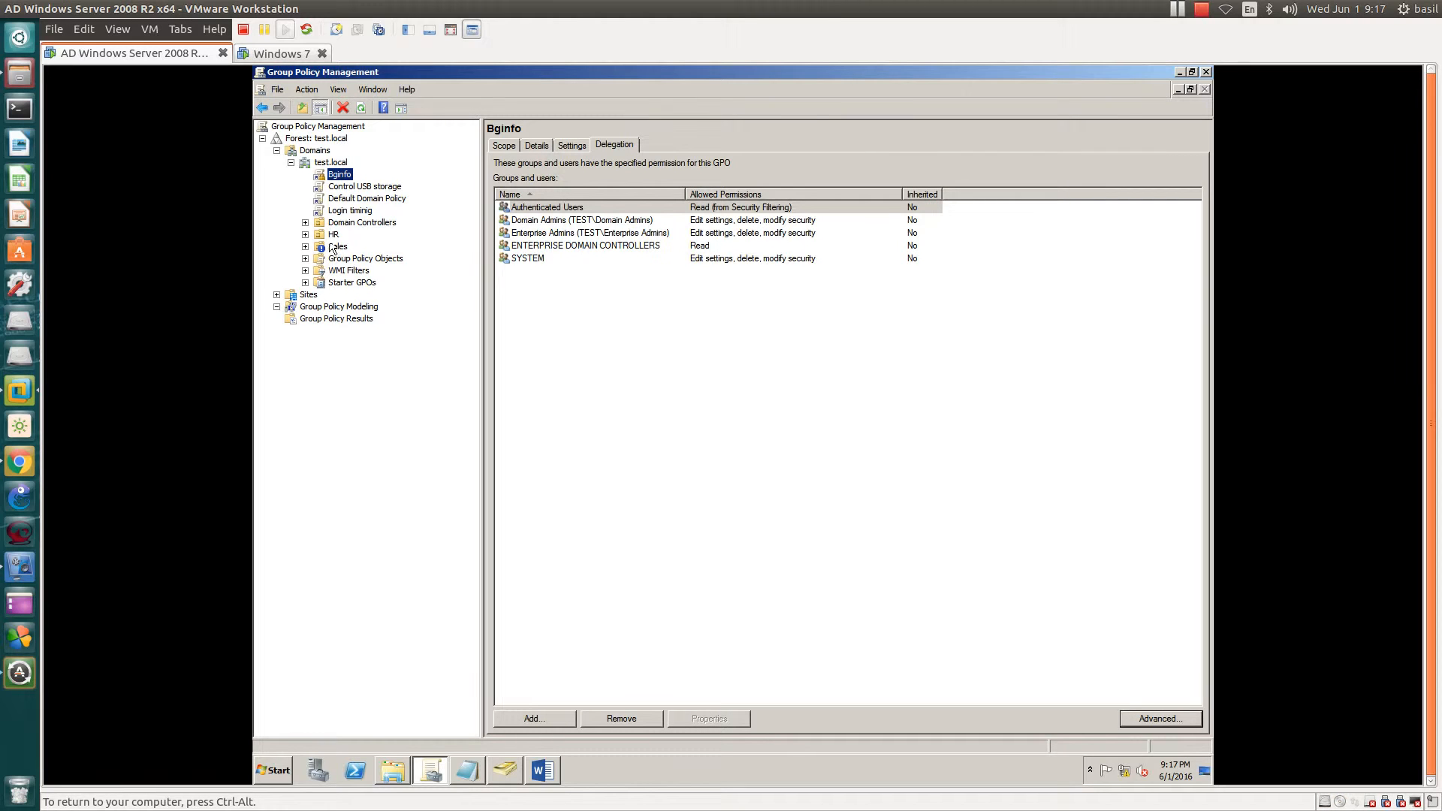
pyautogui.click(336, 187)
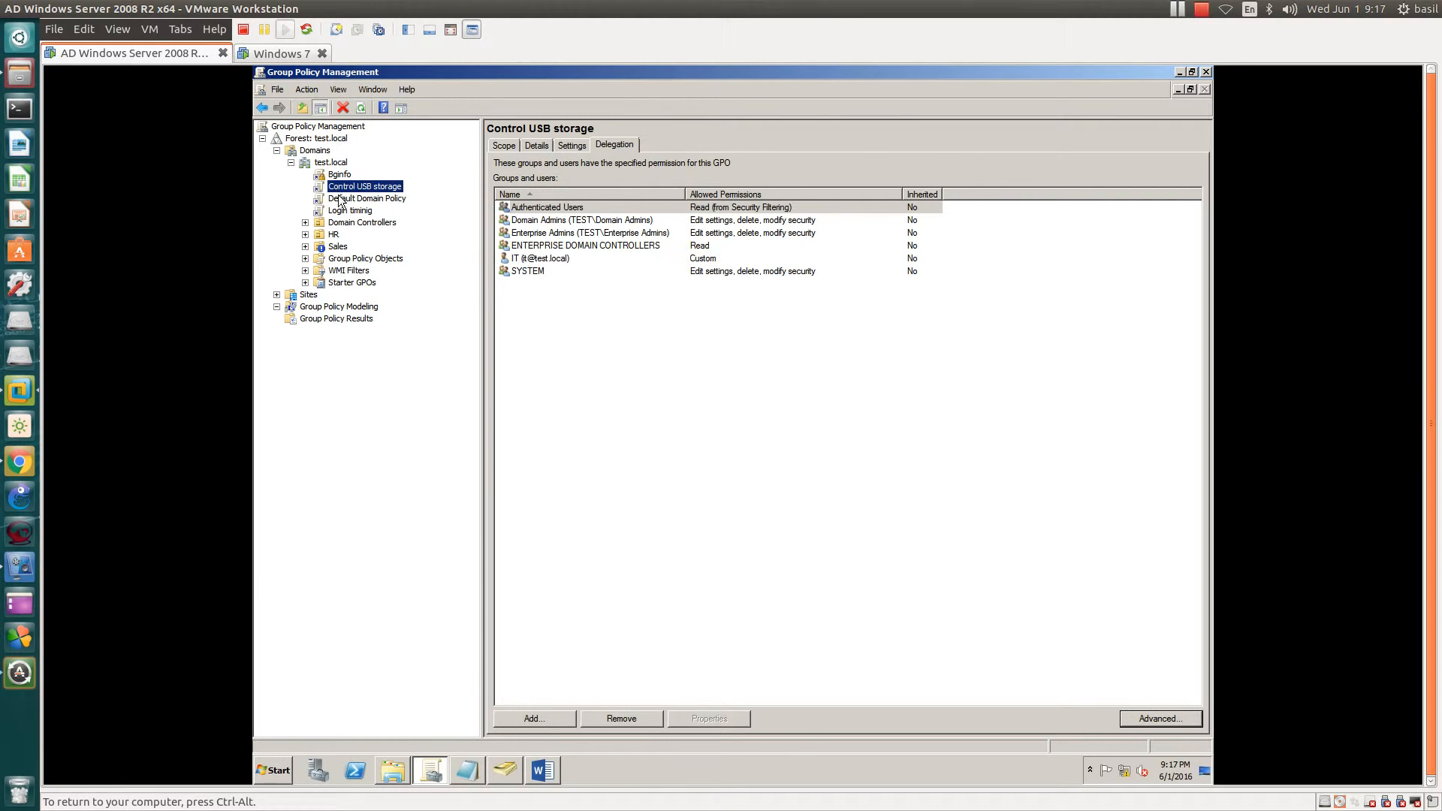
pyautogui.click(338, 199)
pyautogui.click(340, 211)
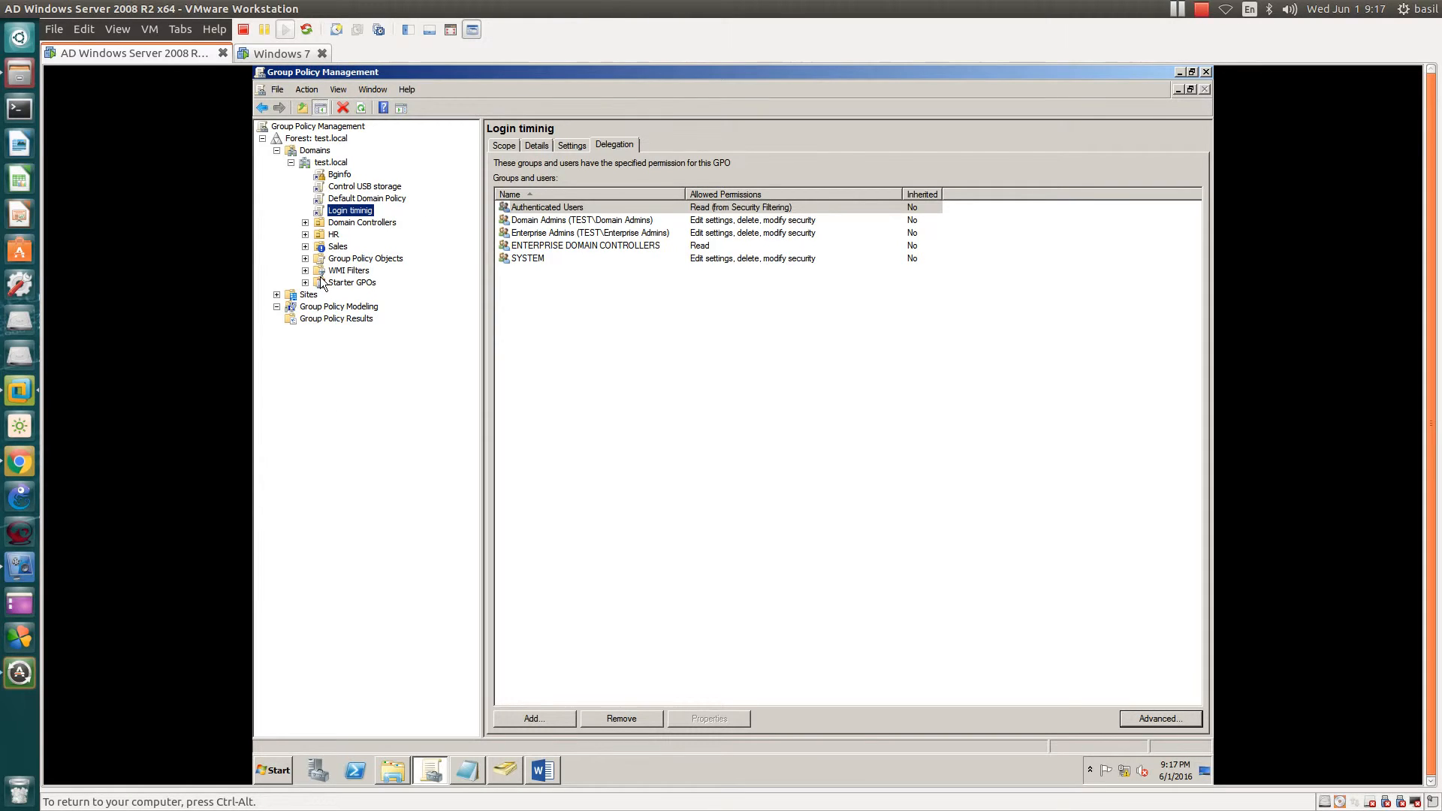
pyautogui.click(323, 236)
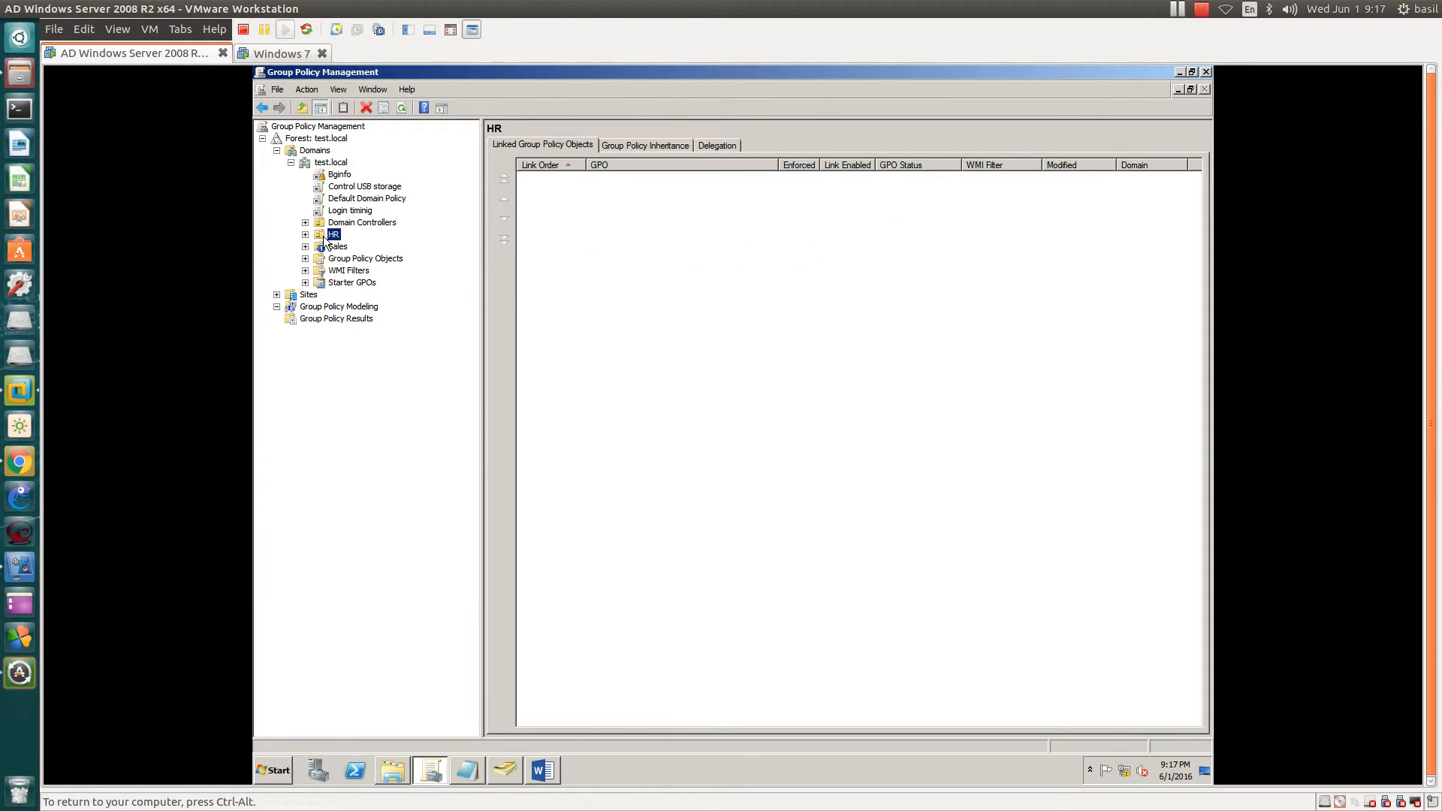
# - Recheck the four GPOs' permissions and Sales' links, then return to Group Policy Modeling
pyautogui.click(339, 211)
pyautogui.click(338, 186)
pyautogui.click(339, 176)
pyautogui.click(340, 198)
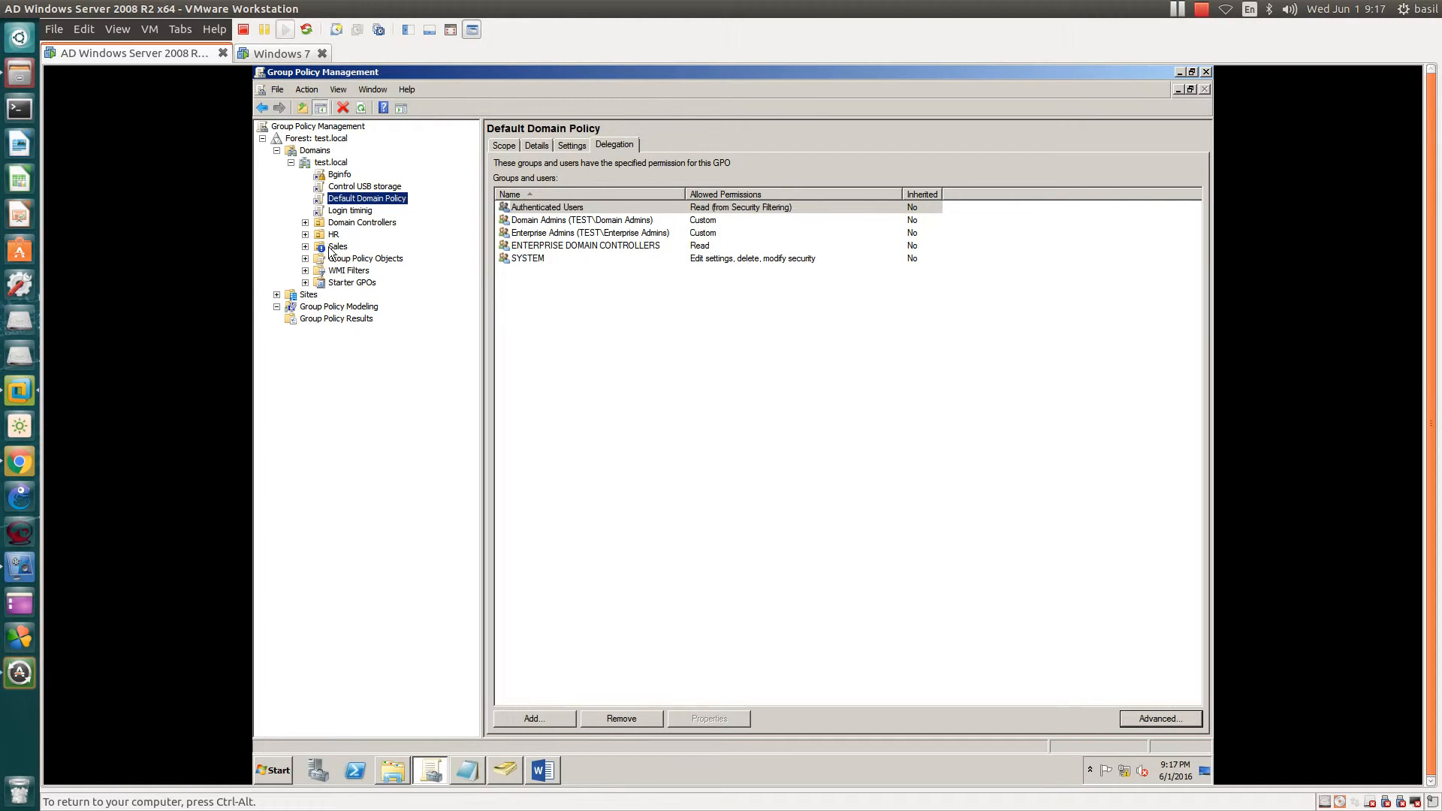
pyautogui.click(327, 247)
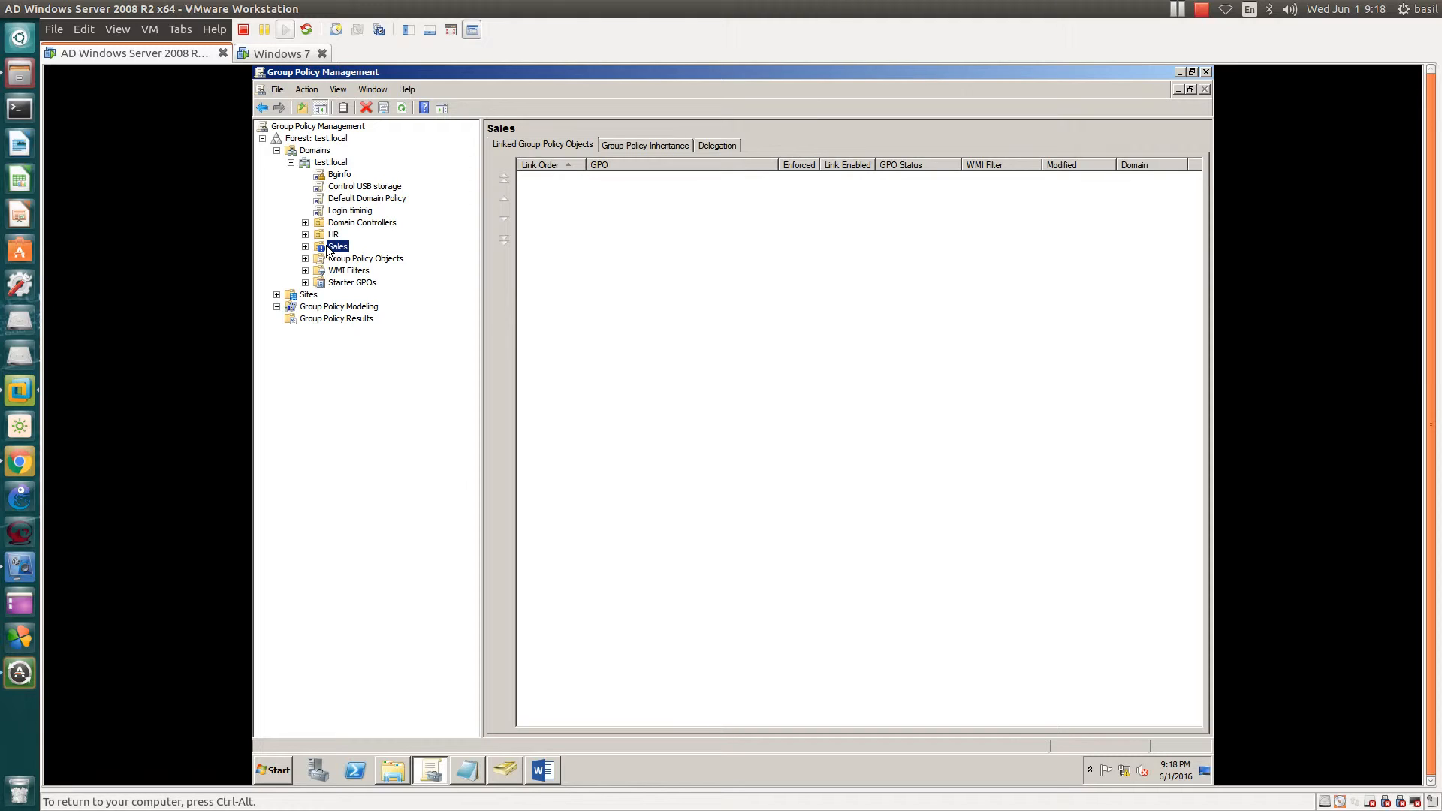
pyautogui.click(347, 307)
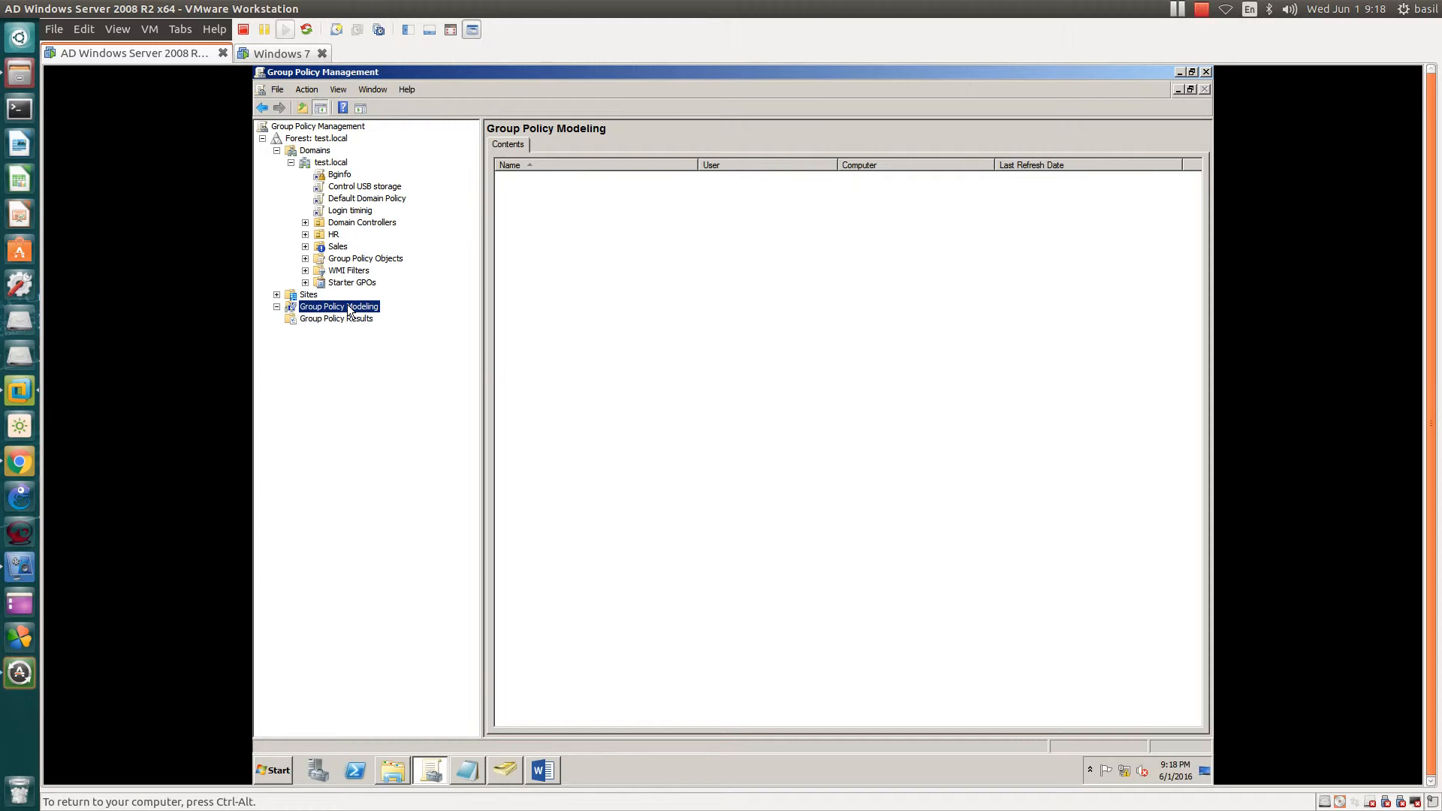
# - Run the Group Policy Modeling Wizard on domain controller PDC.test.local, advancing to user/computer selection
pyautogui.rightClick(349, 311)
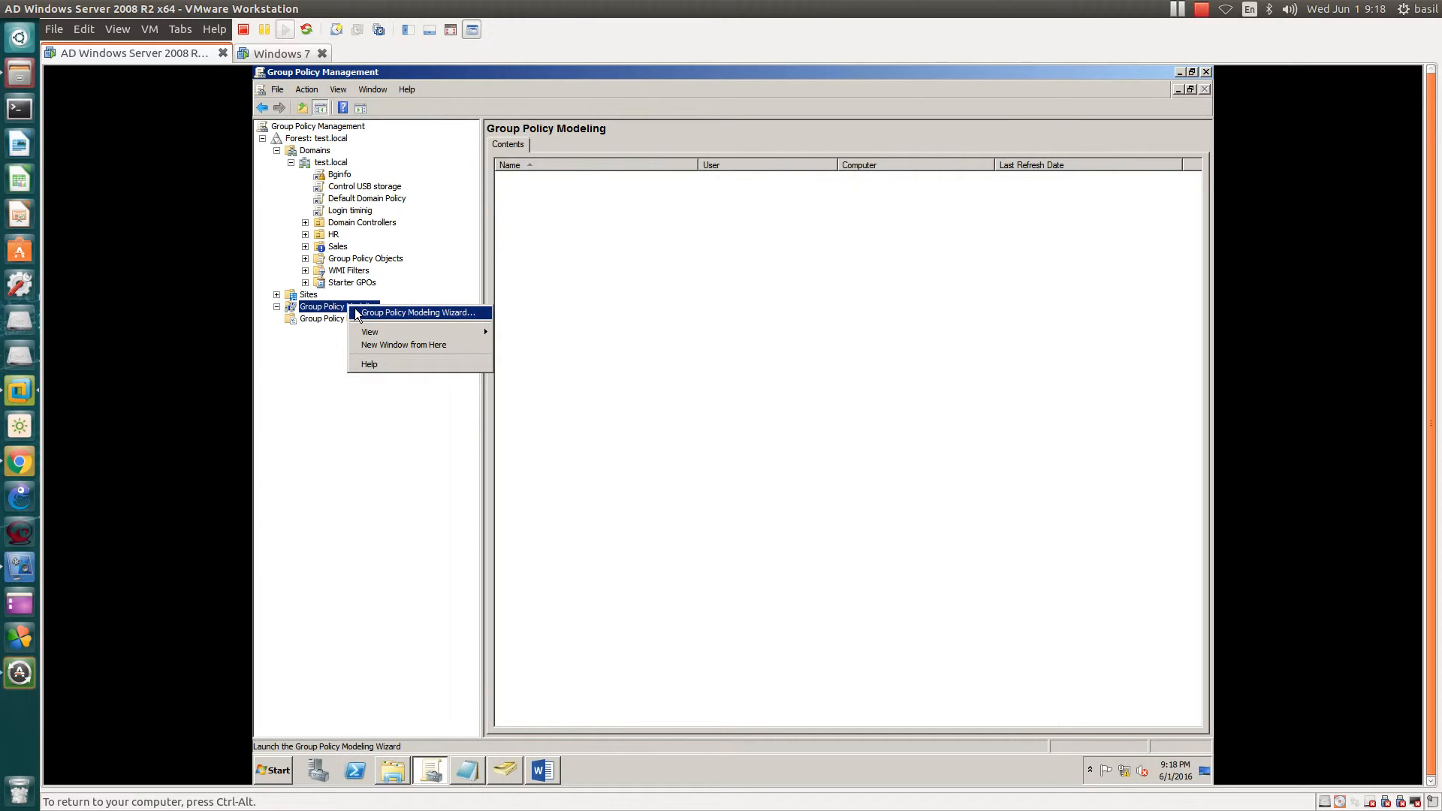
pyautogui.click(356, 311)
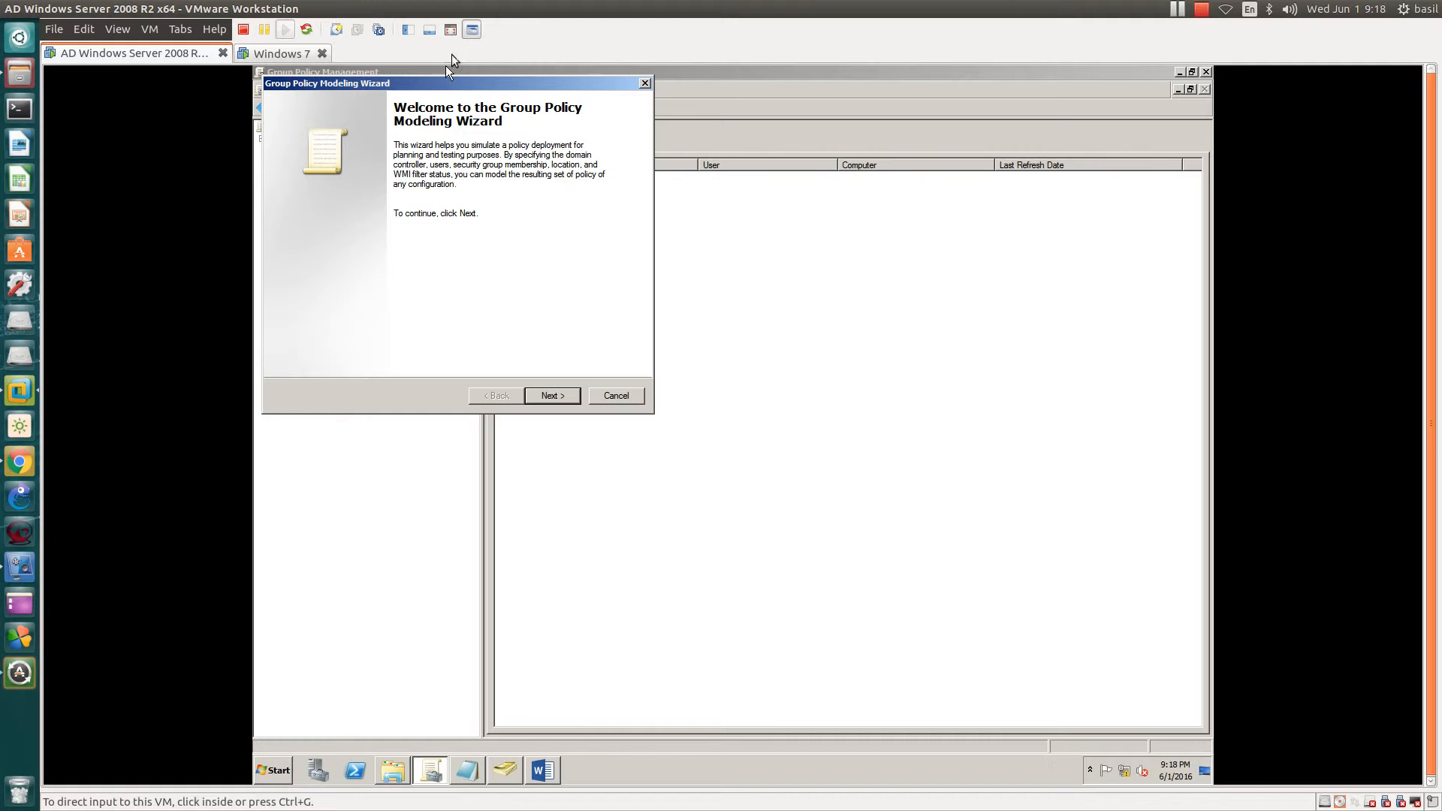
pyautogui.moveTo(460, 84); pyautogui.dragTo(562, 195)
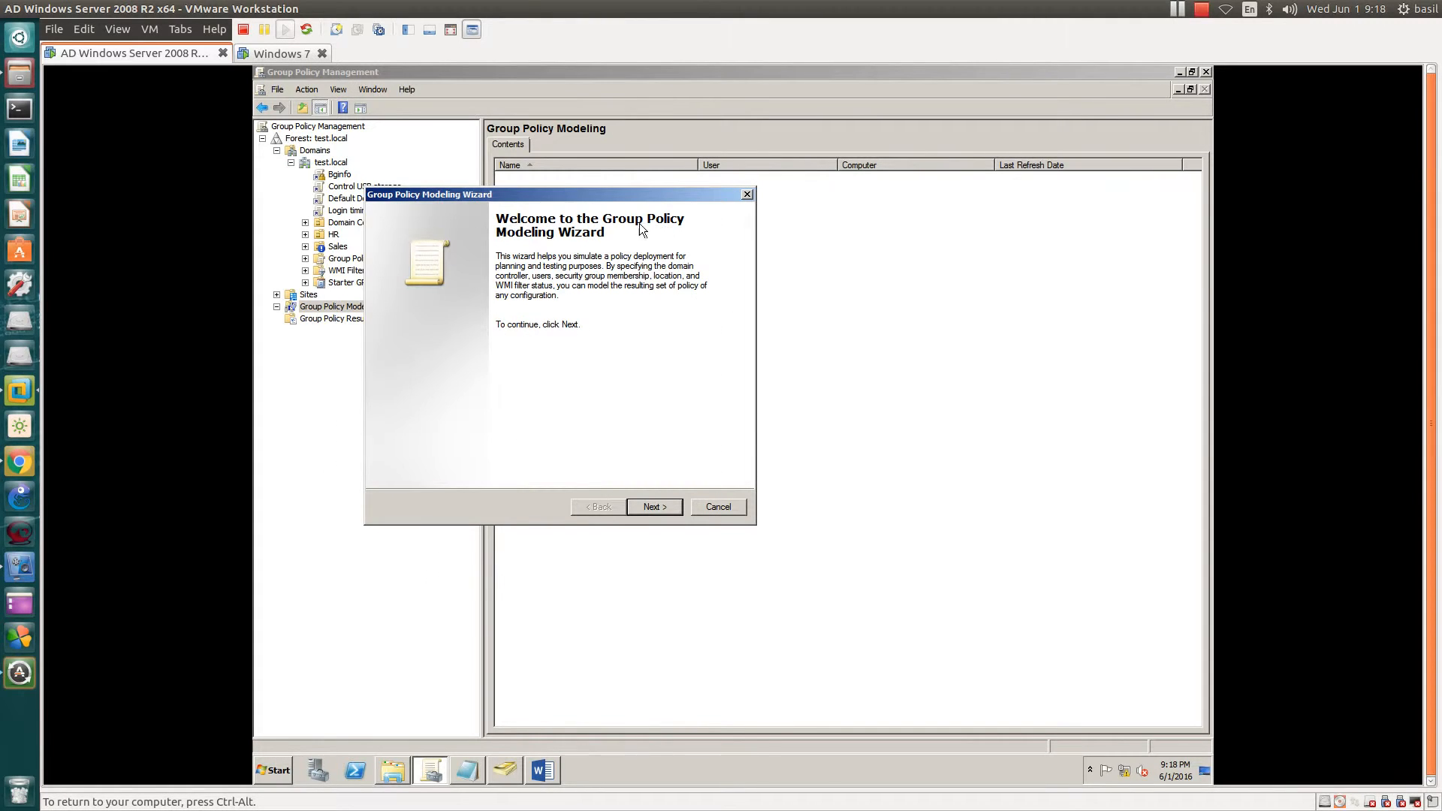
pyautogui.click(668, 512)
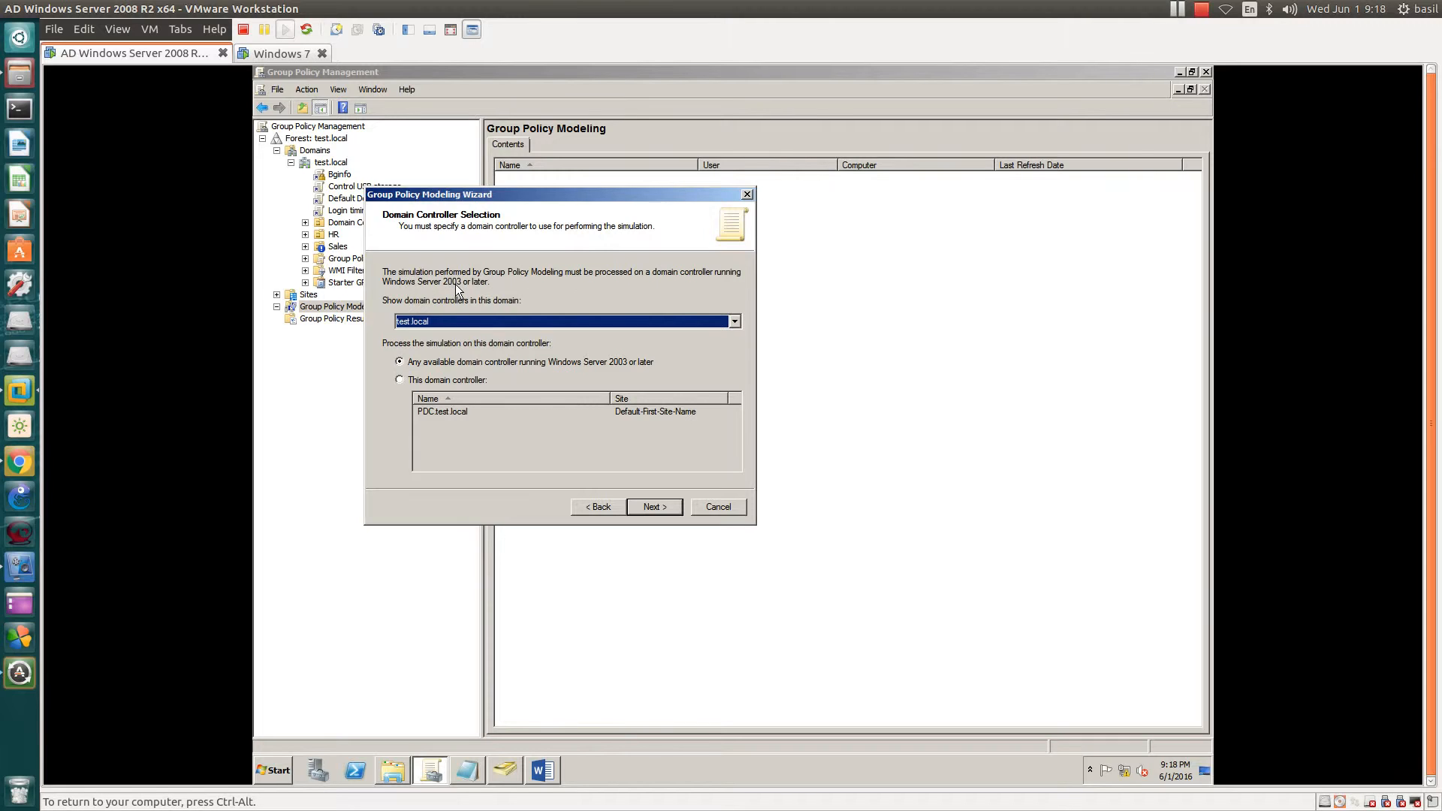
pyautogui.click(415, 381)
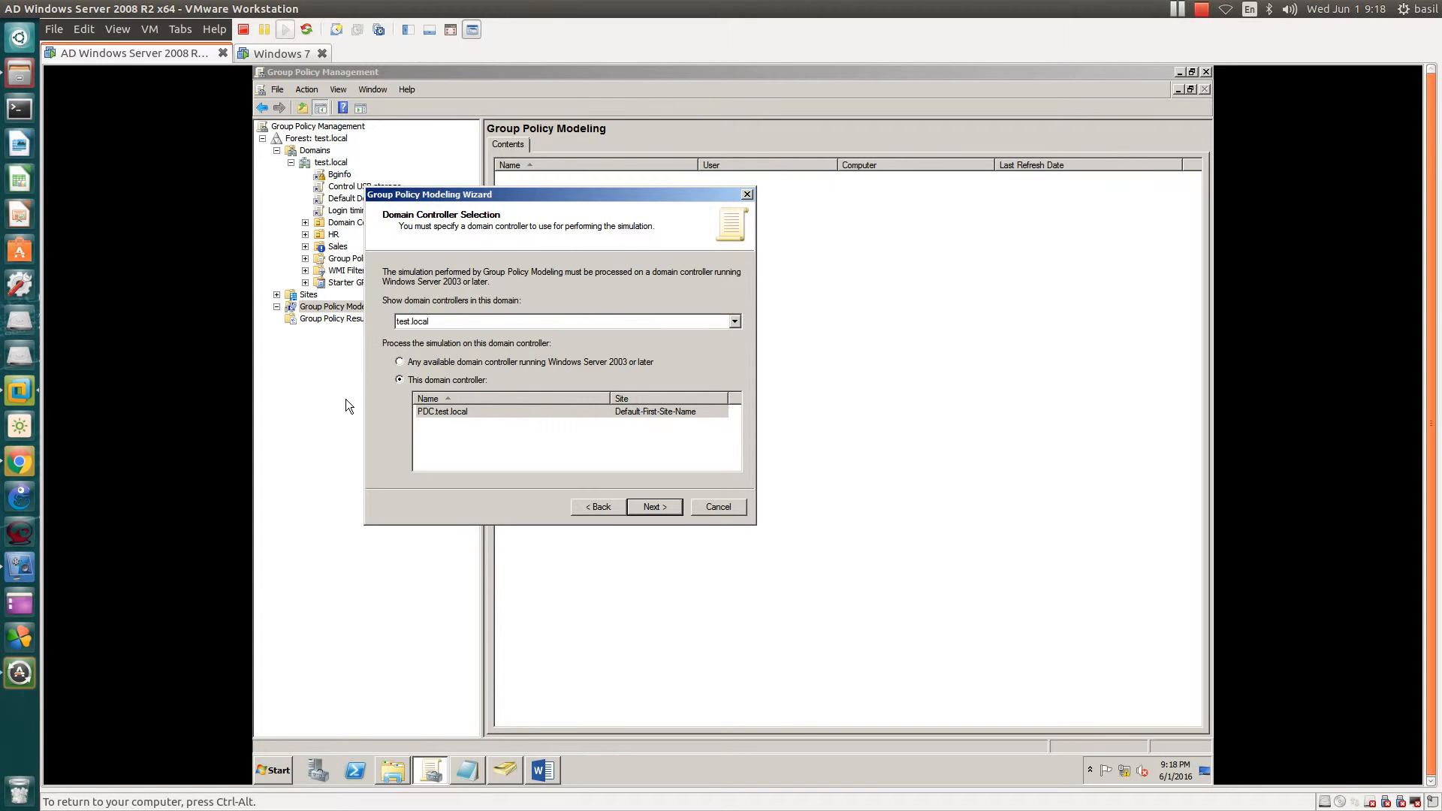
pyautogui.click(442, 413)
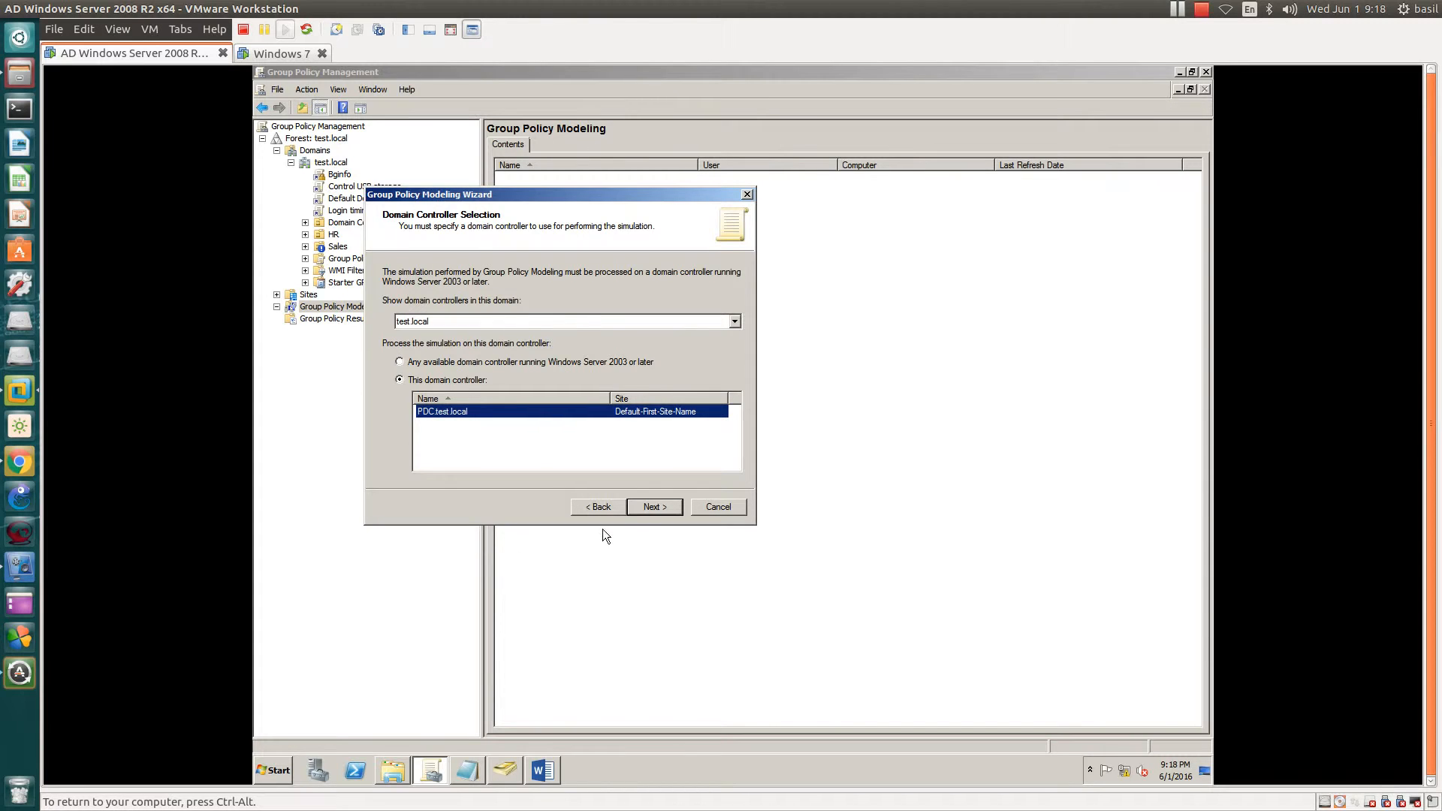
pyautogui.click(653, 506)
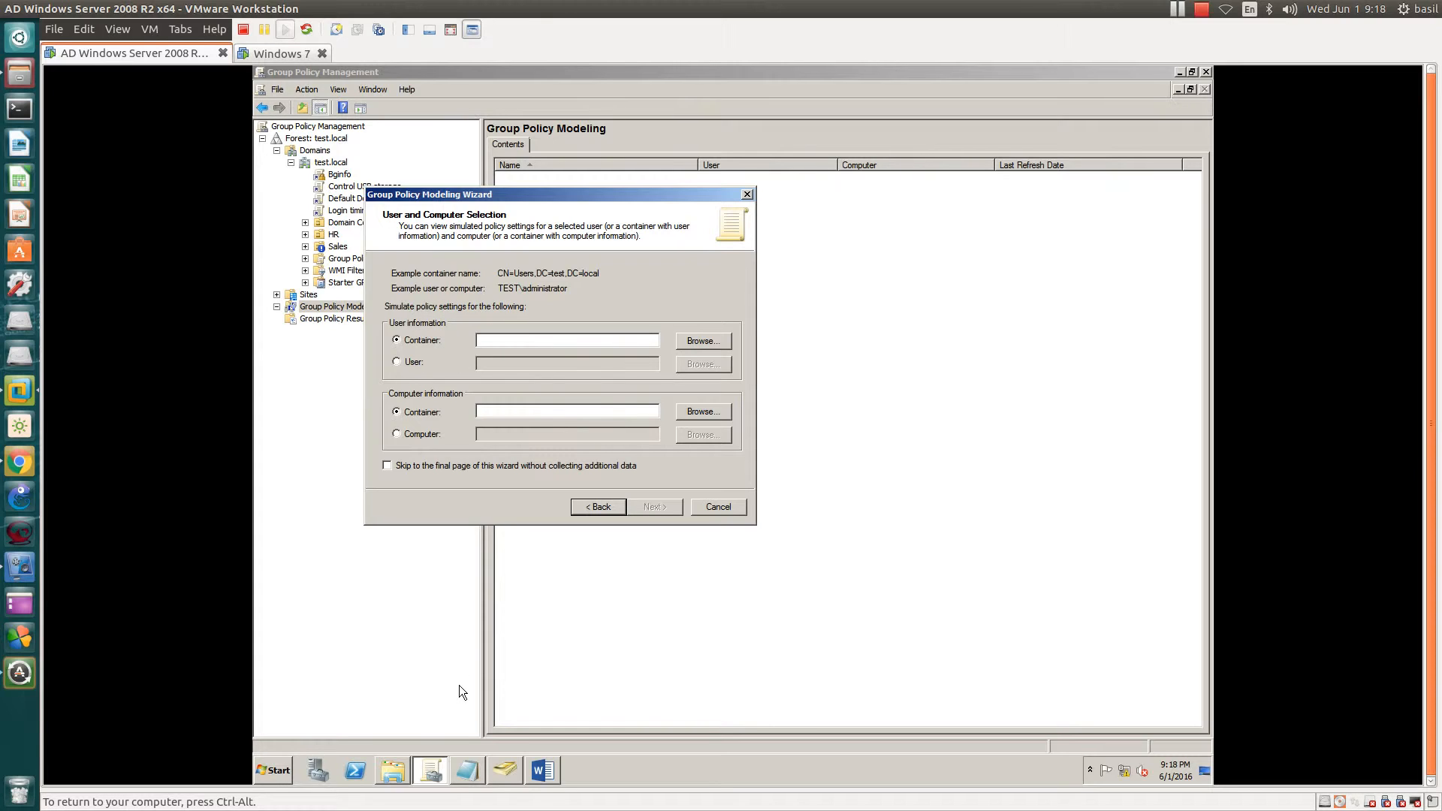
pyautogui.click(504, 770)
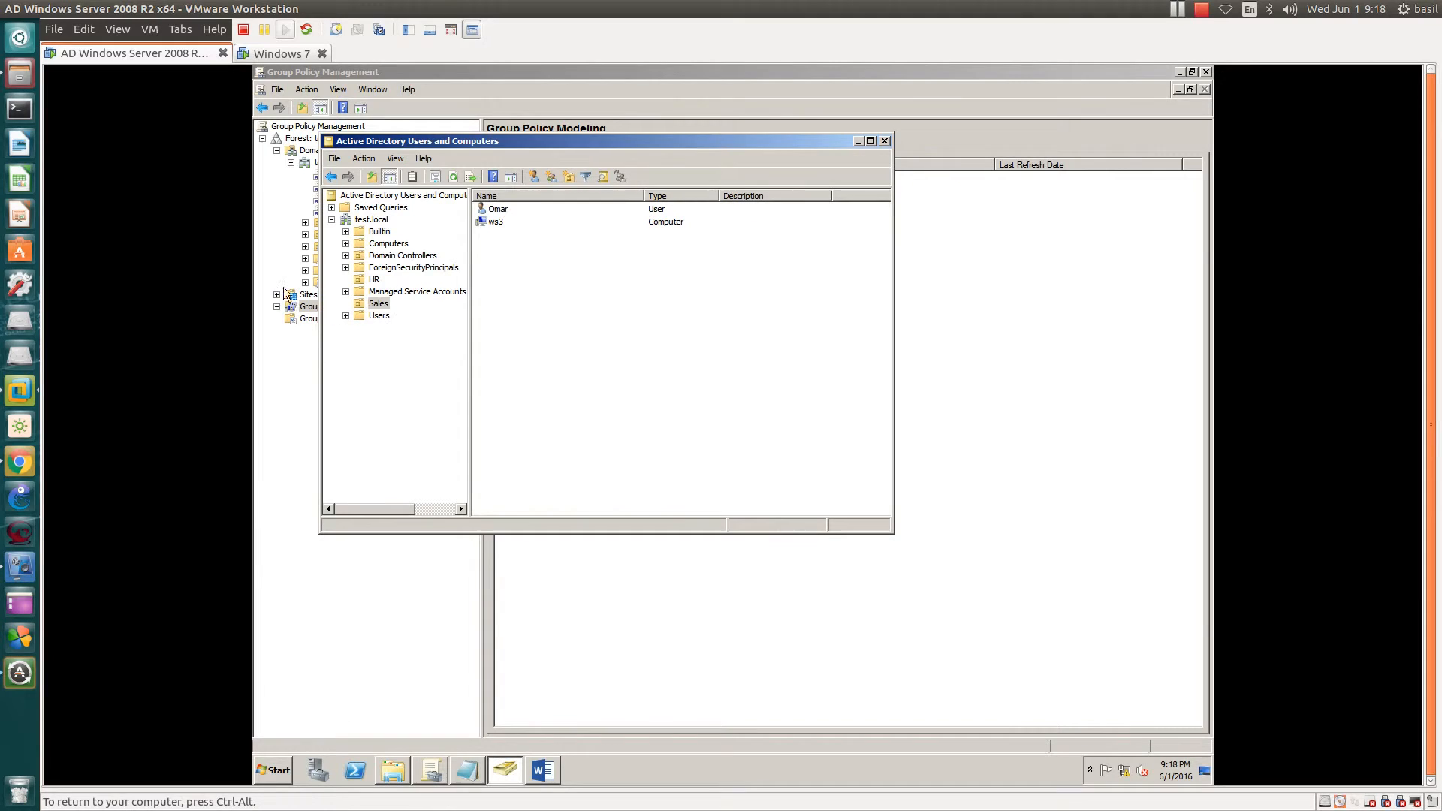
pyautogui.click(376, 280)
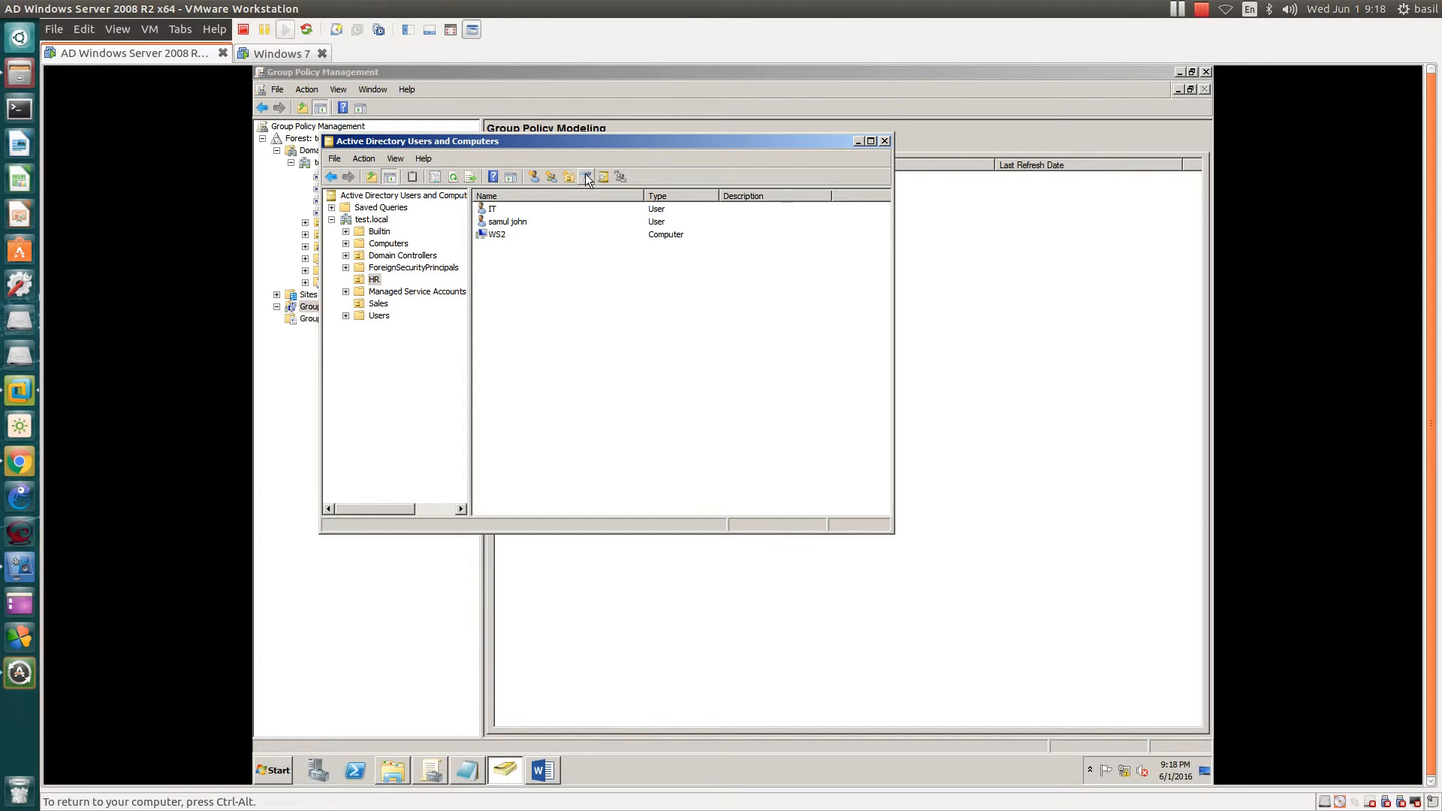
pyautogui.click(507, 222)
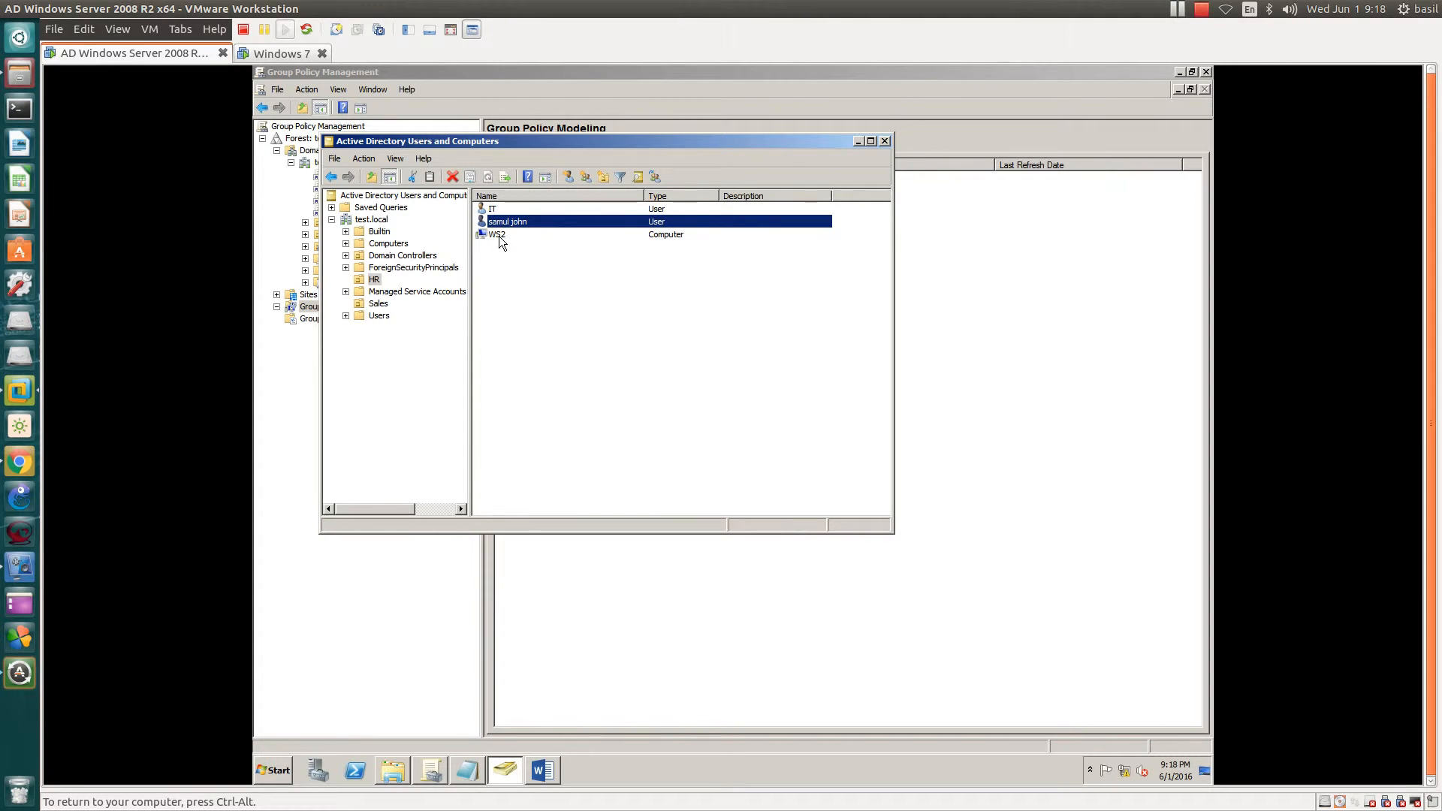
pyautogui.click(498, 236)
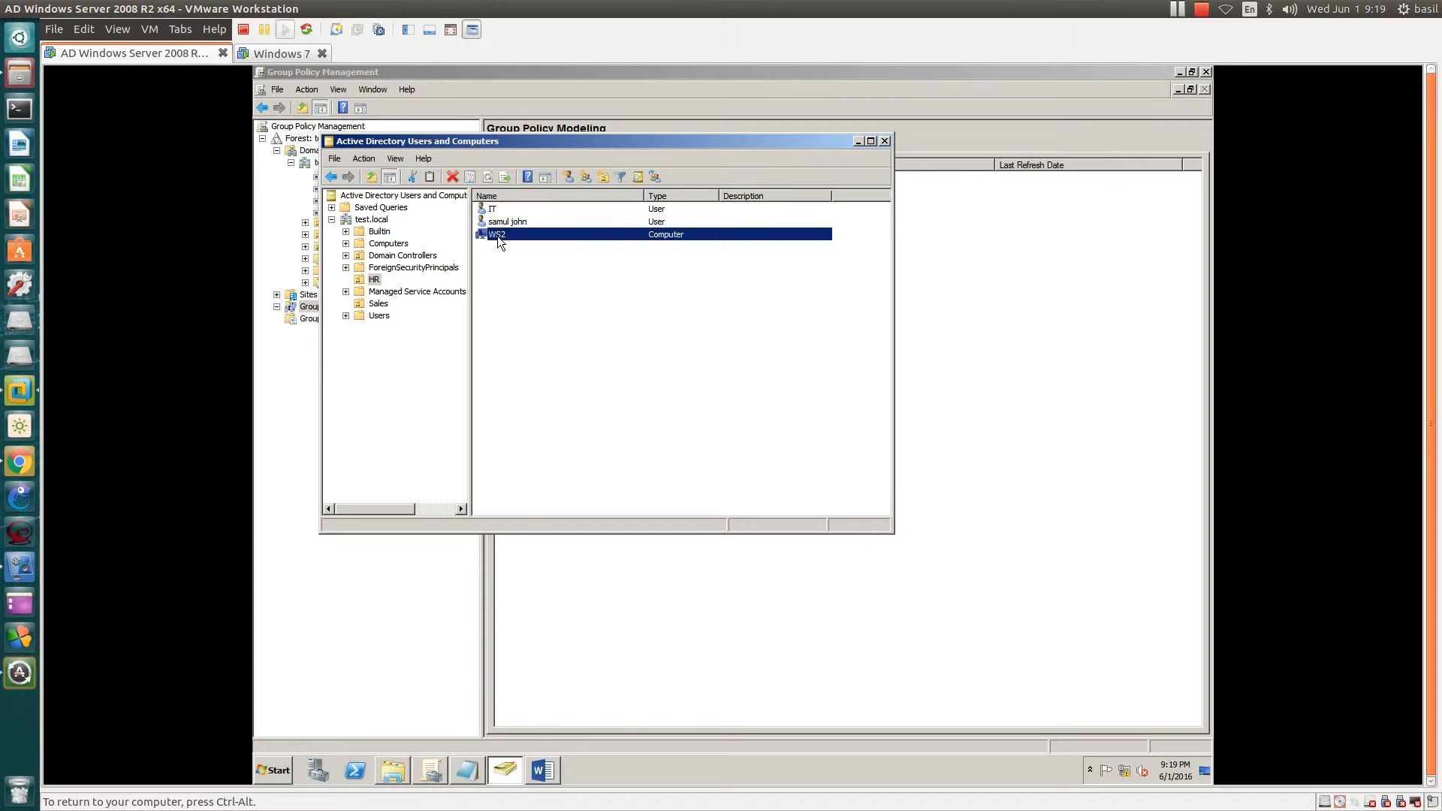
pyautogui.moveTo(503, 137); pyautogui.dragTo(800, 178)
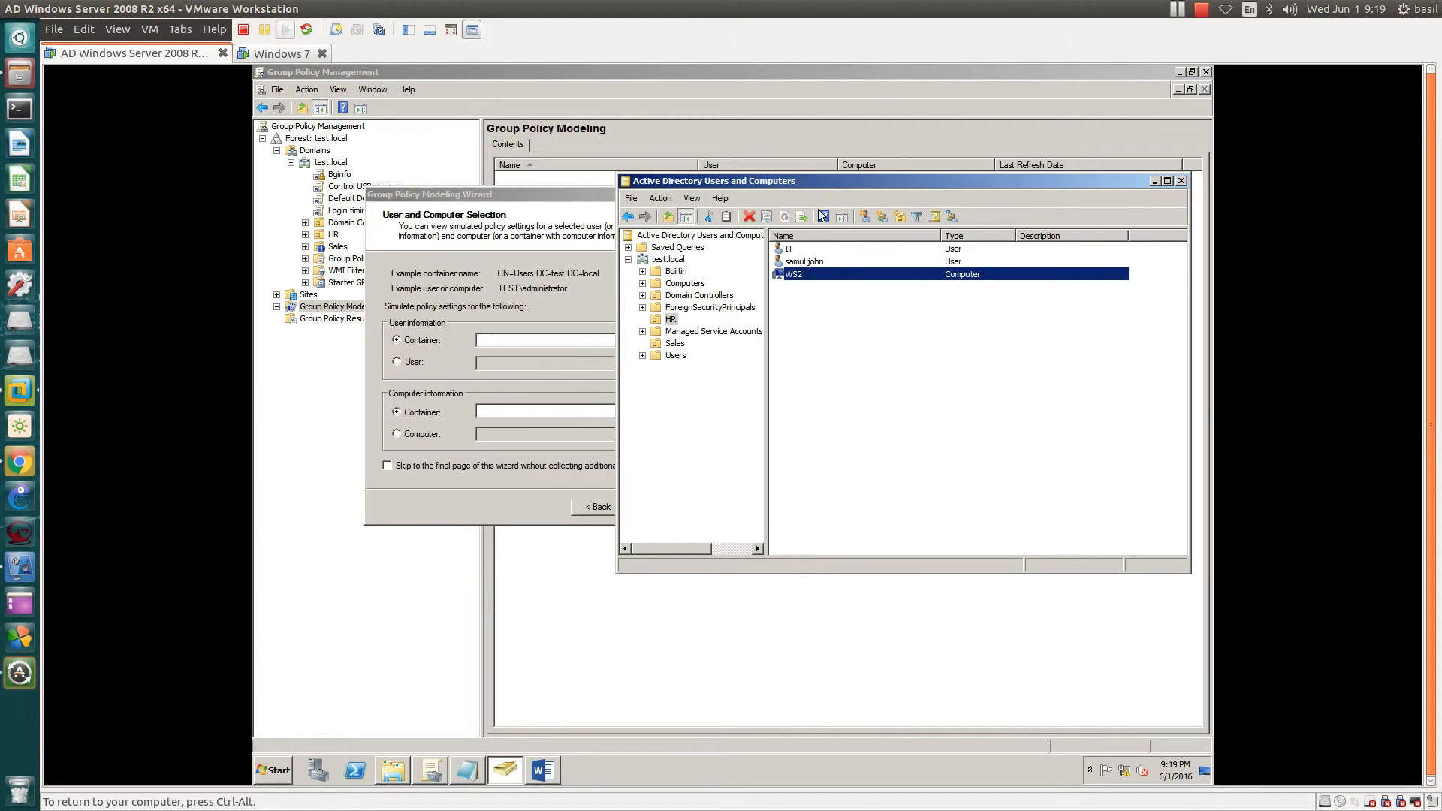
pyautogui.click(795, 263)
pyautogui.click(785, 276)
pyautogui.click(537, 224)
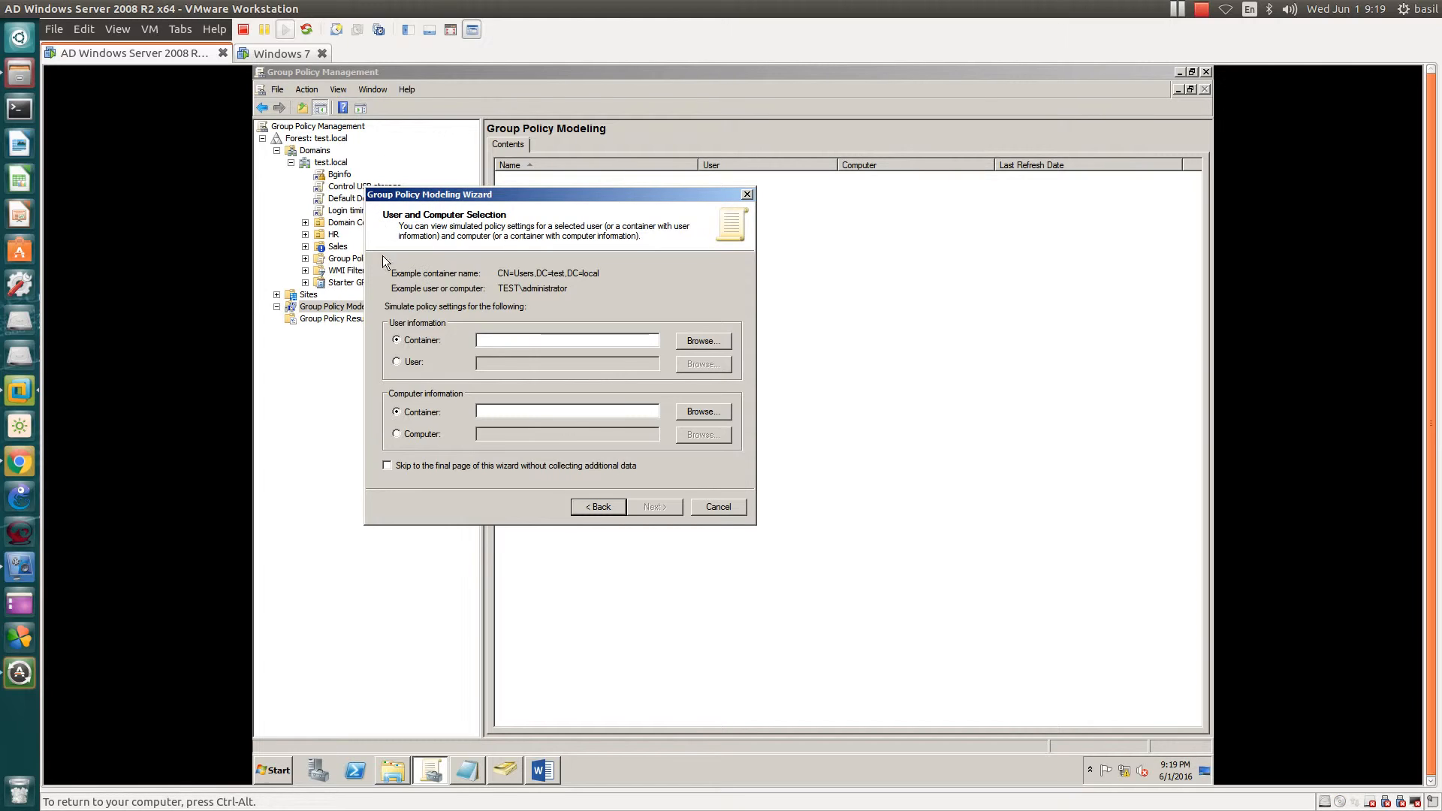
# - Simulate a specific user, choosing the user account through the Browse picker
pyautogui.click(397, 363)
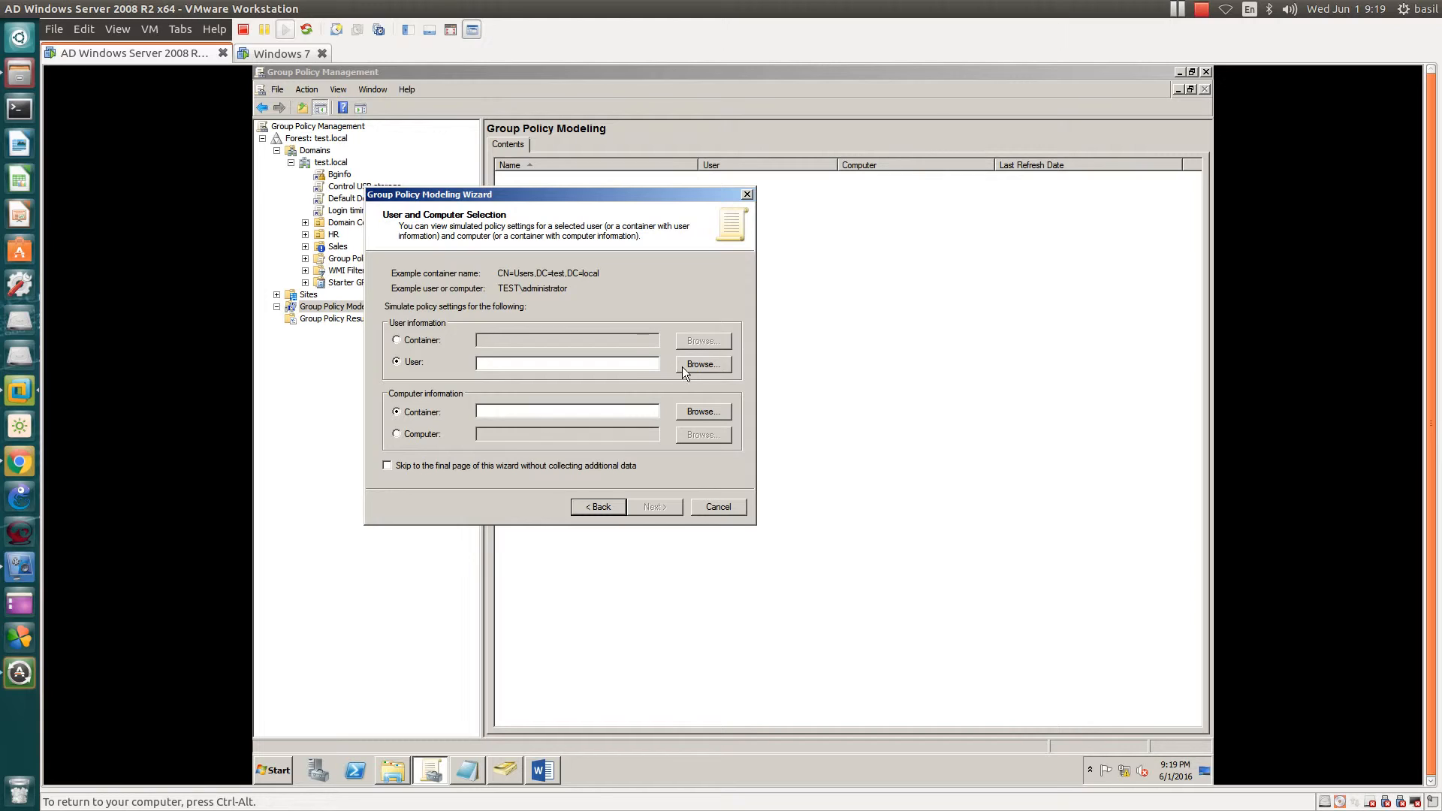
pyautogui.click(395, 339)
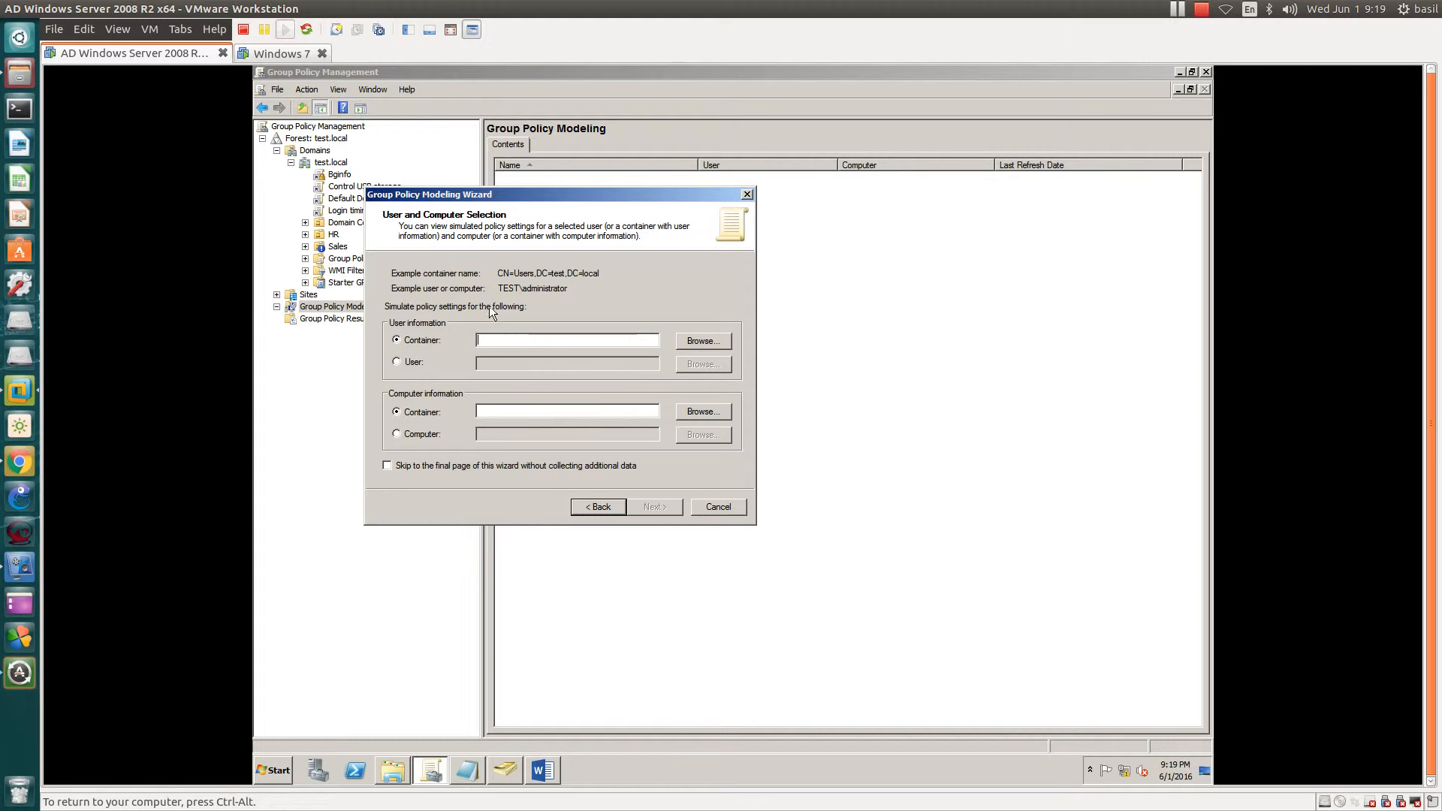
pyautogui.moveTo(497, 274); pyautogui.dragTo(657, 268)
pyautogui.moveTo(499, 273); pyautogui.dragTo(603, 275)
pyautogui.click(595, 274)
pyautogui.click(398, 362)
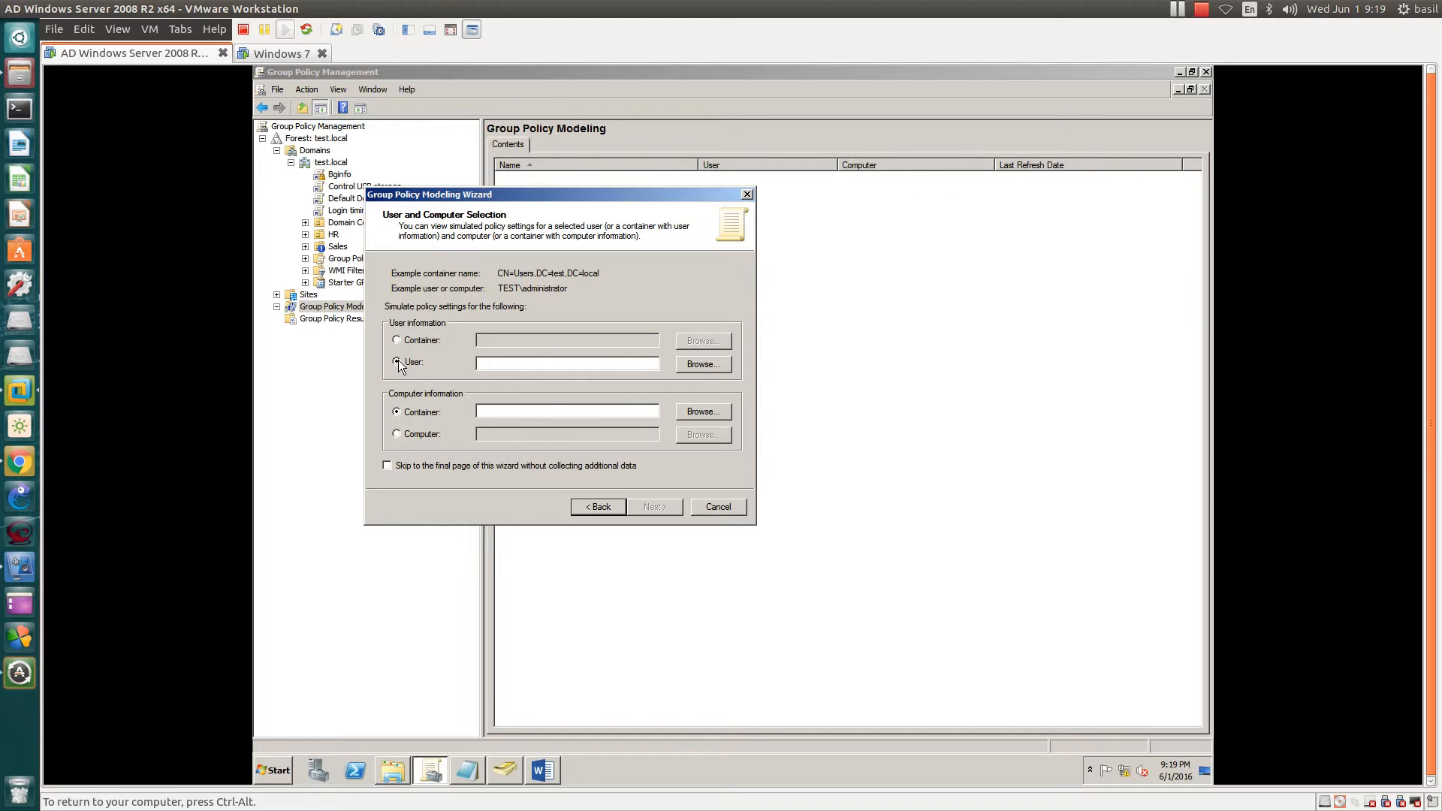
pyautogui.click(715, 365)
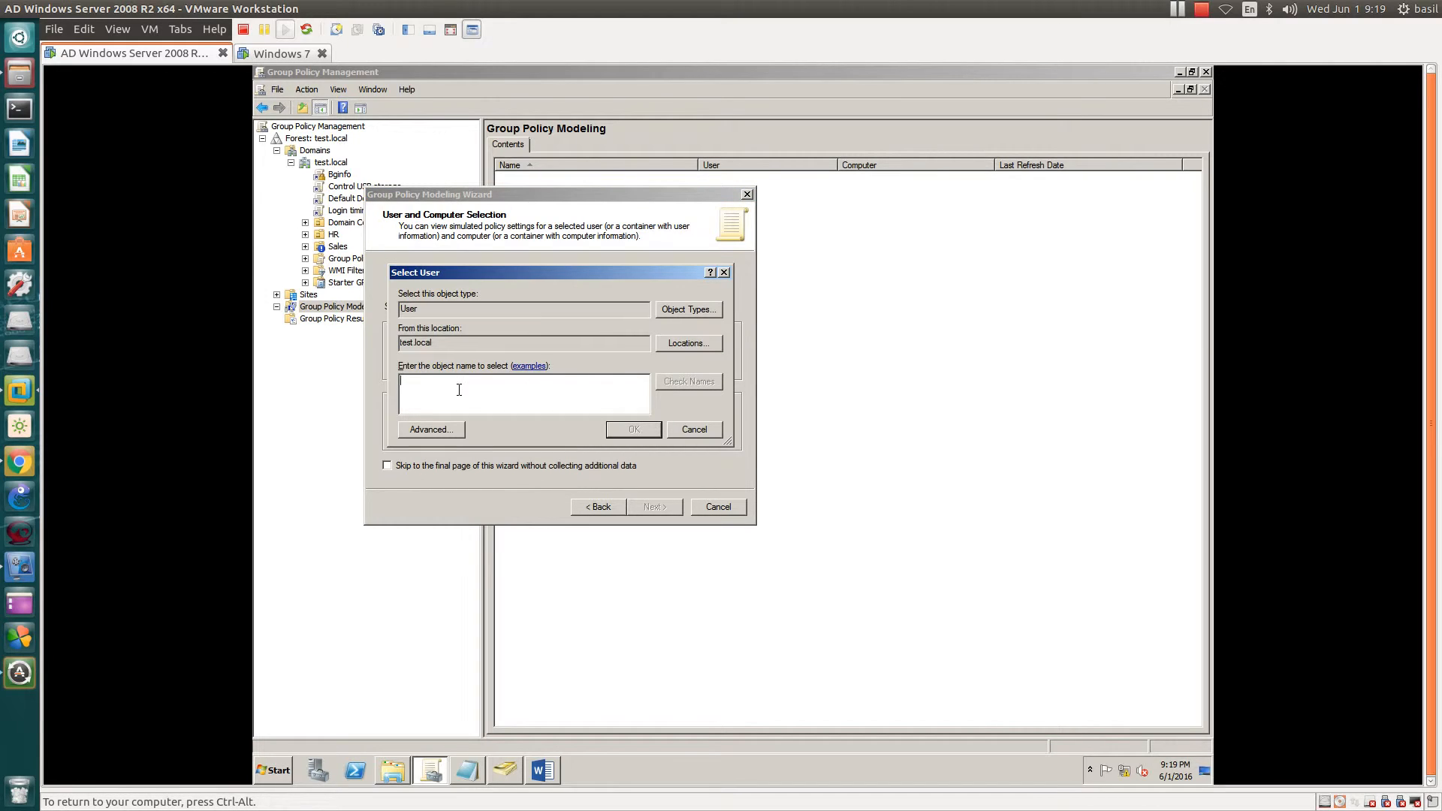
pyautogui.write('sam')
pyautogui.press('Return')
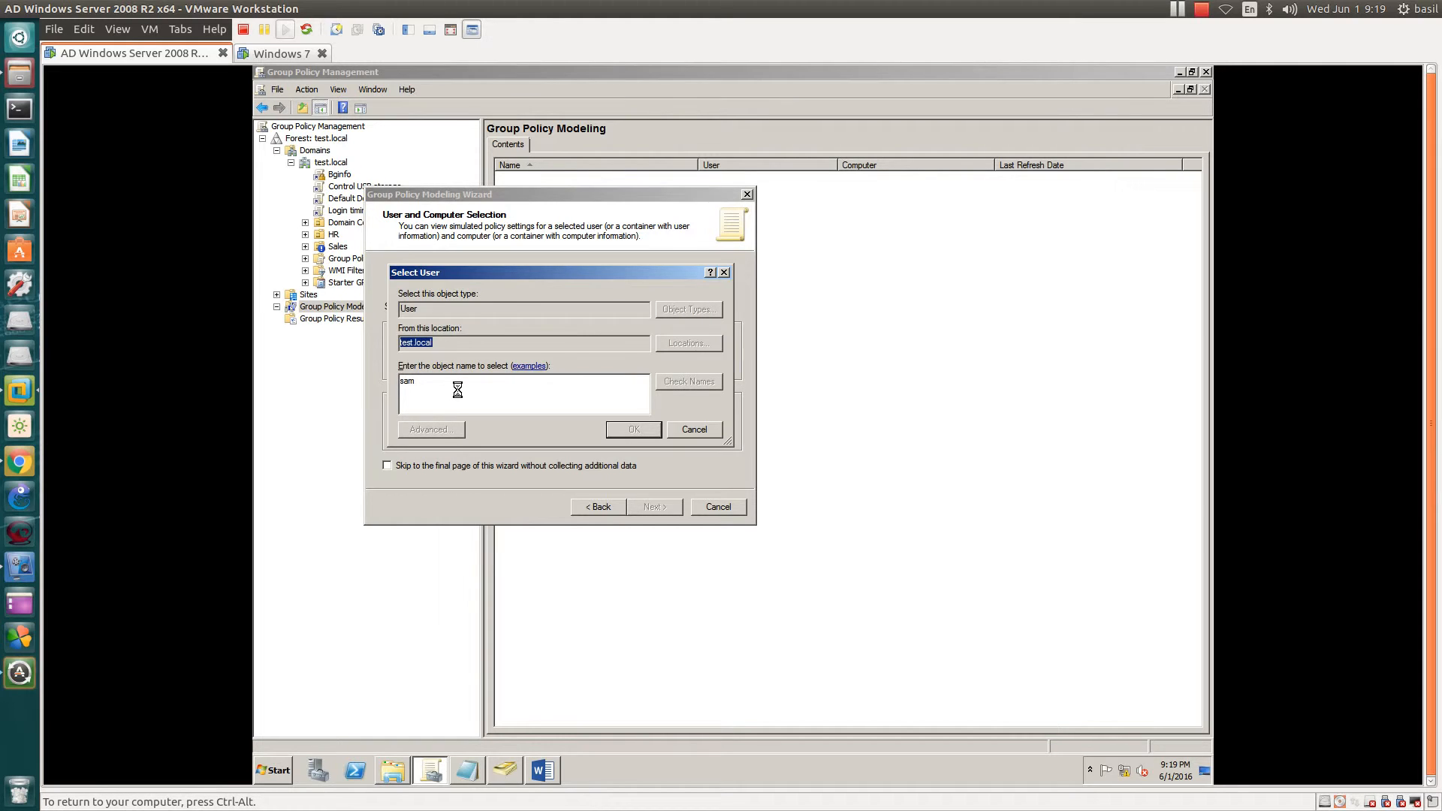
# - Simulate computer TEST\WS2 and advance to the Summary of Selections
pyautogui.click(394, 434)
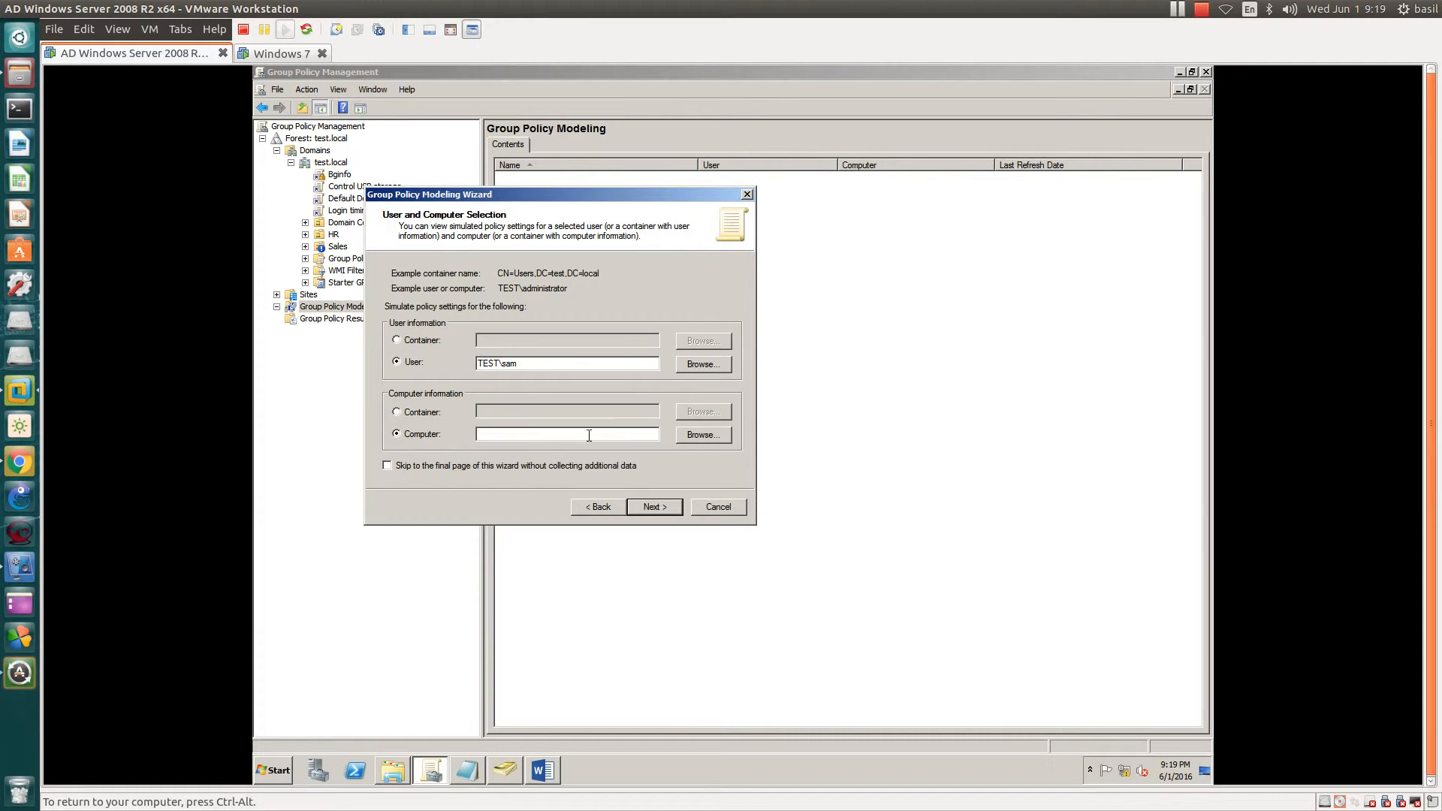
pyautogui.click(702, 436)
pyautogui.write('ws')
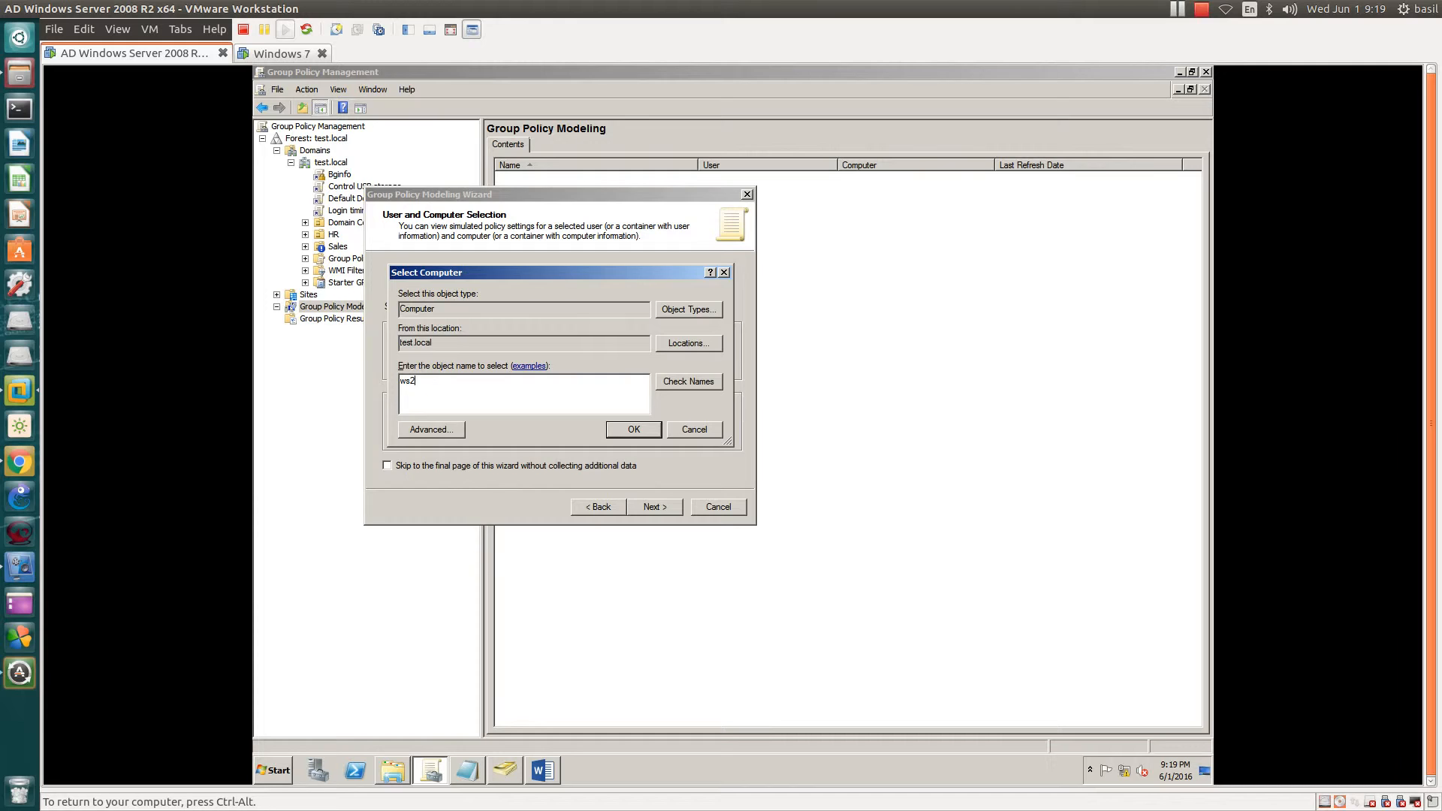
pyautogui.write('2')
pyautogui.press('Return')
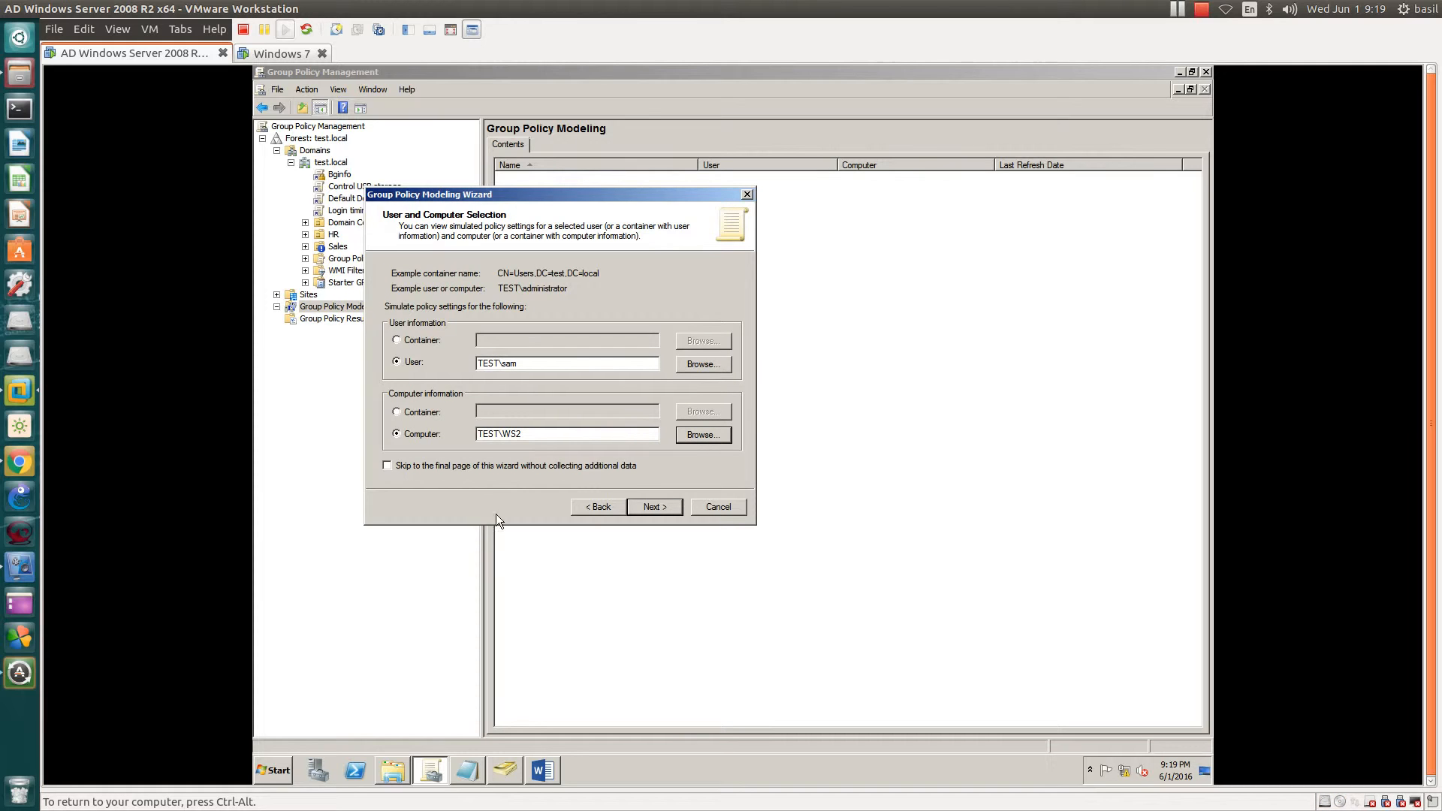
pyautogui.click(388, 467)
pyautogui.click(655, 506)
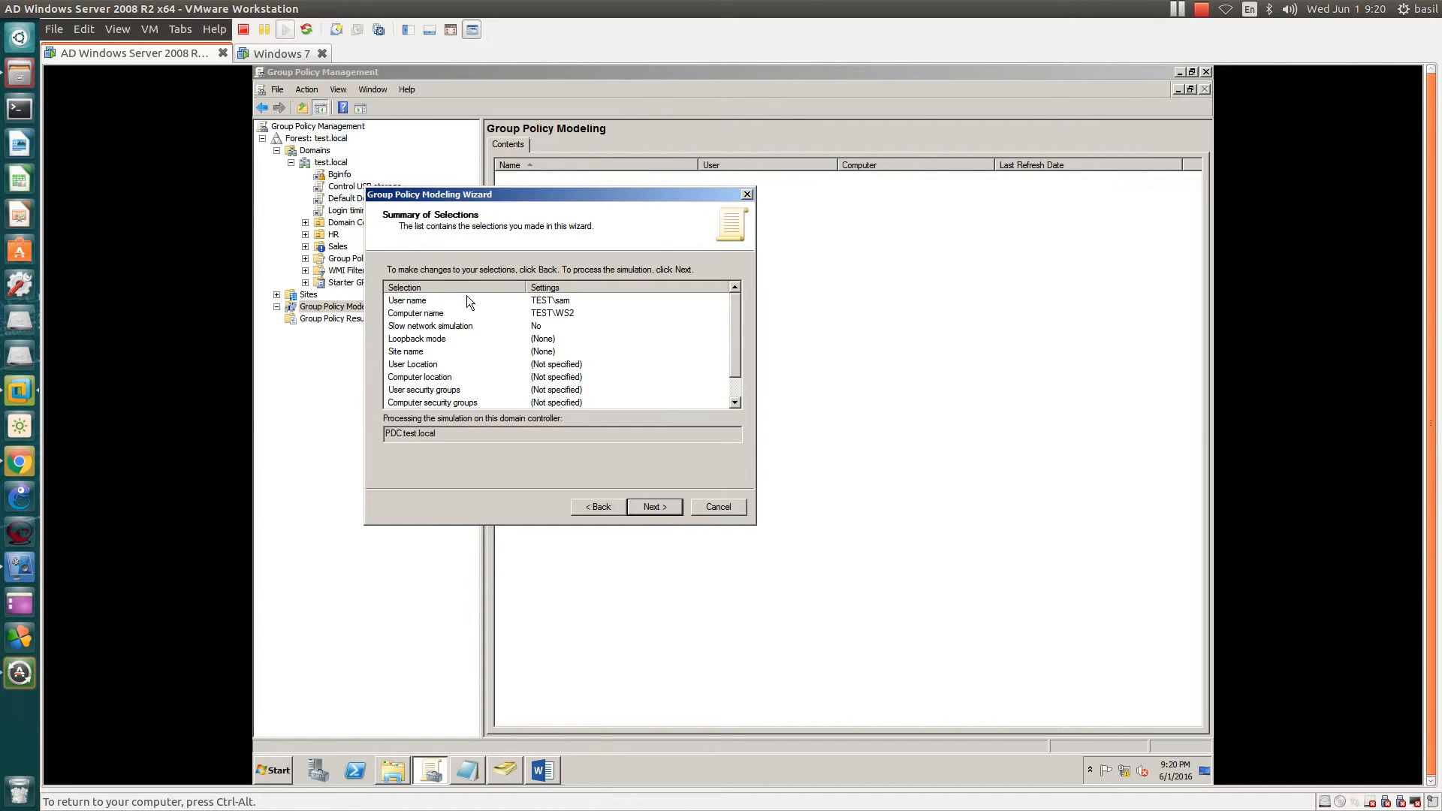
# - Review the slow link, loopback, site, user/computer location and security group selections, then run the simulation
pyautogui.click(435, 327)
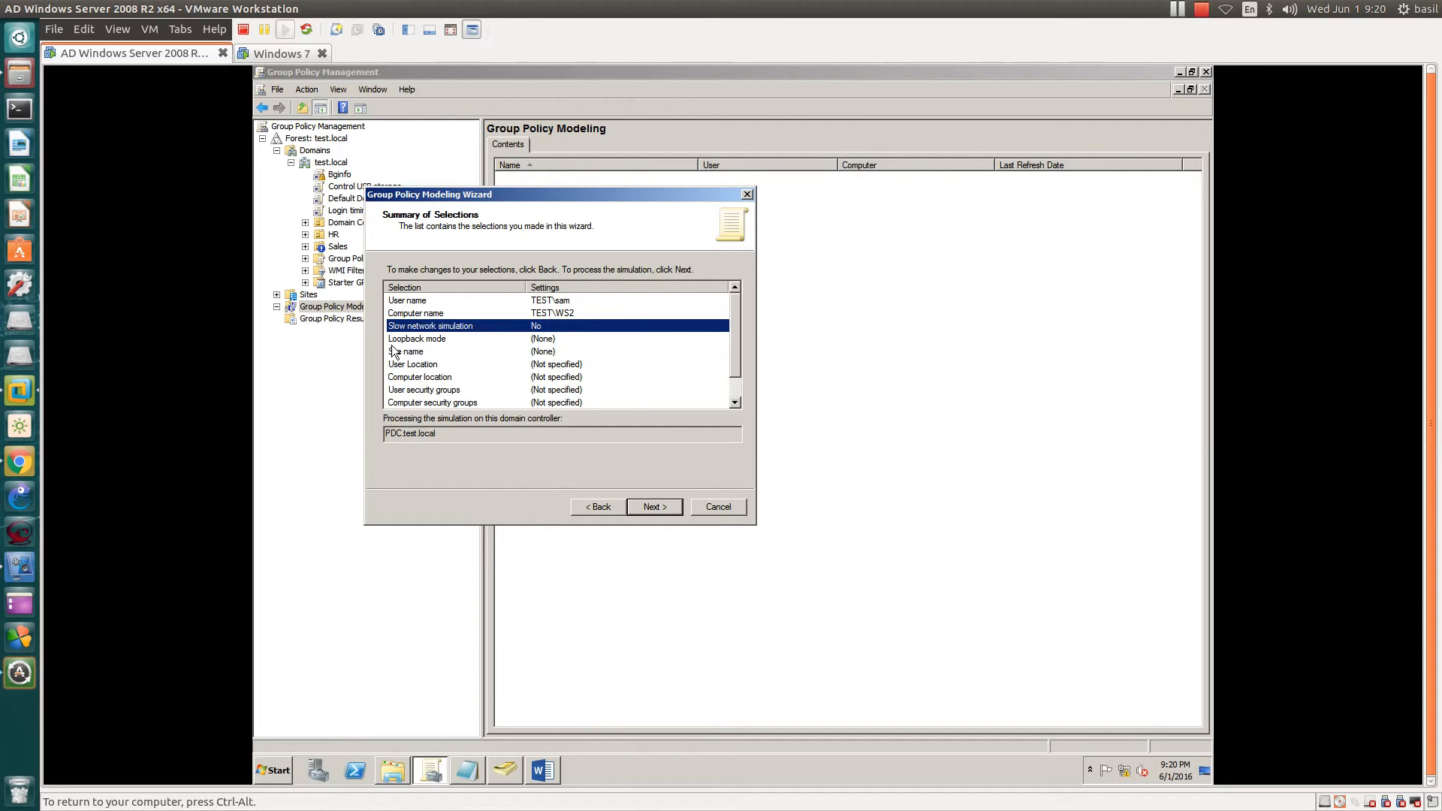
pyautogui.click(481, 343)
pyautogui.click(412, 354)
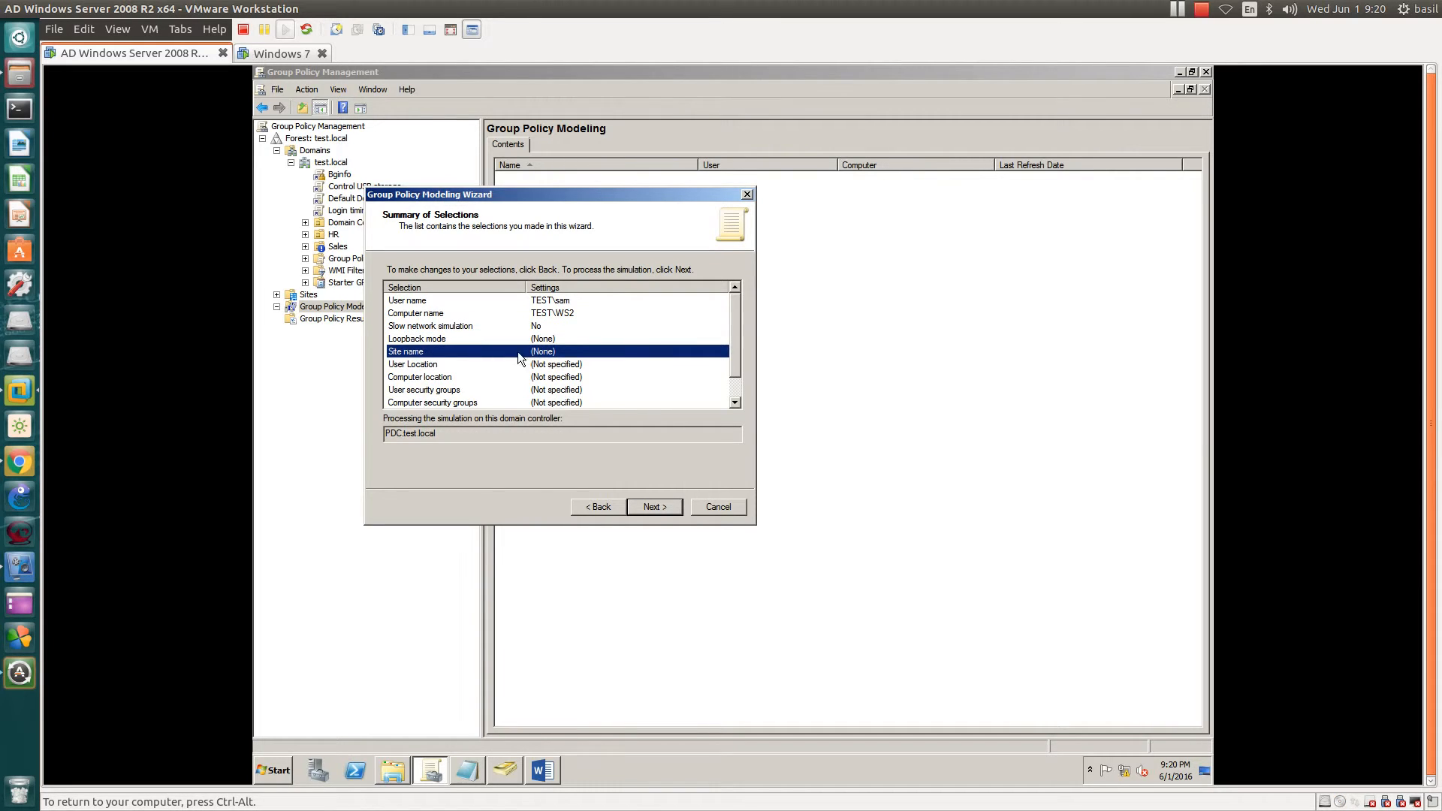
pyautogui.click(467, 366)
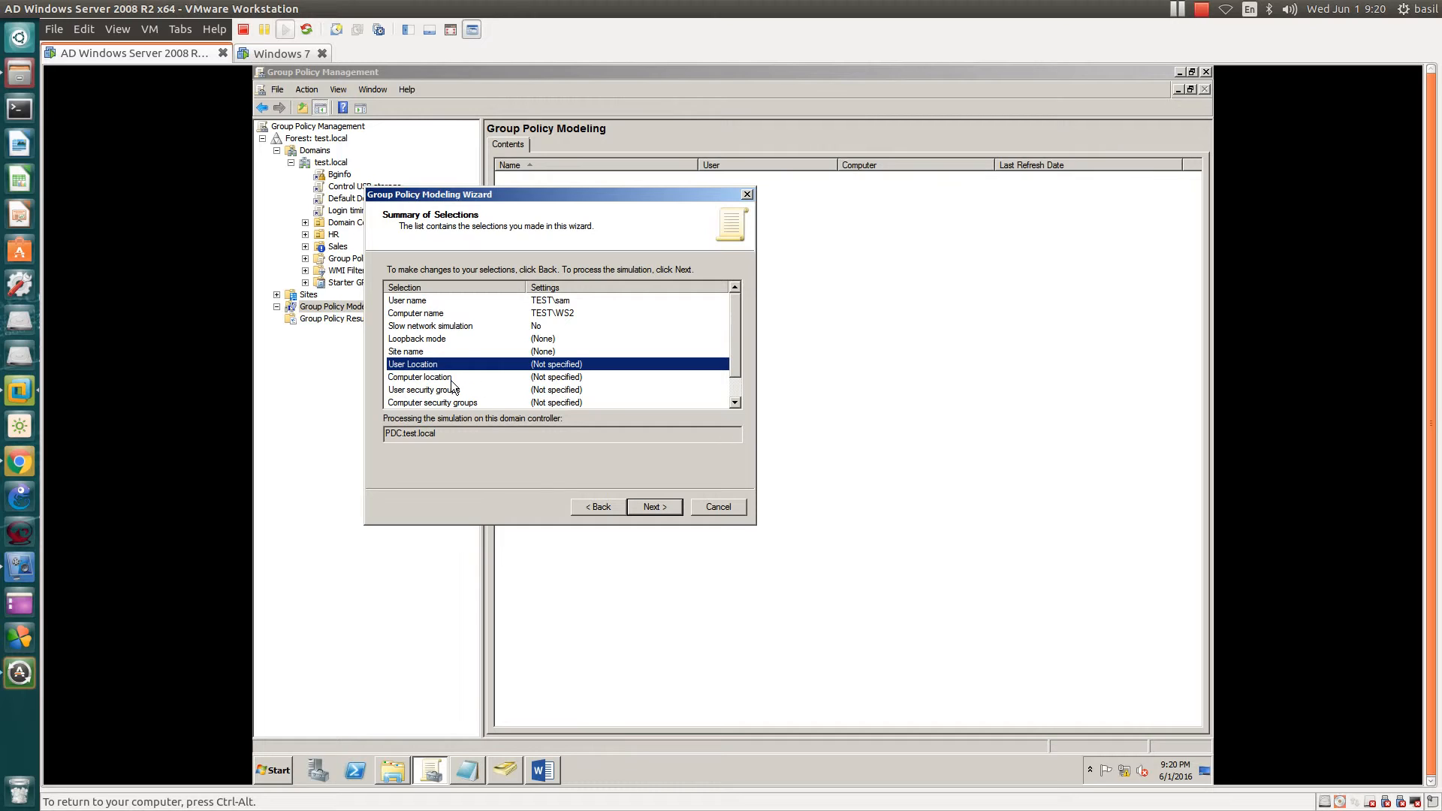
pyautogui.click(450, 379)
pyautogui.click(431, 392)
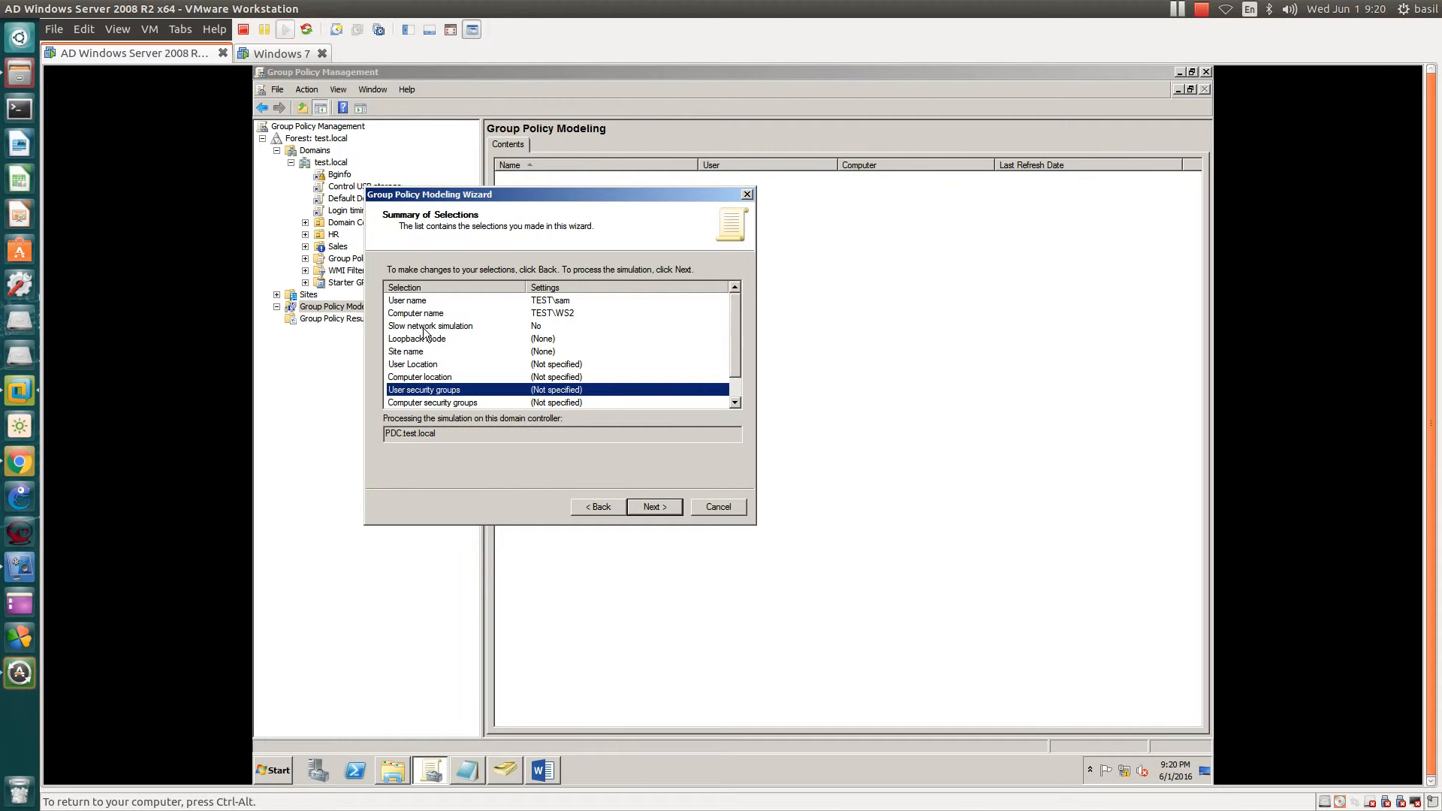
pyautogui.click(650, 505)
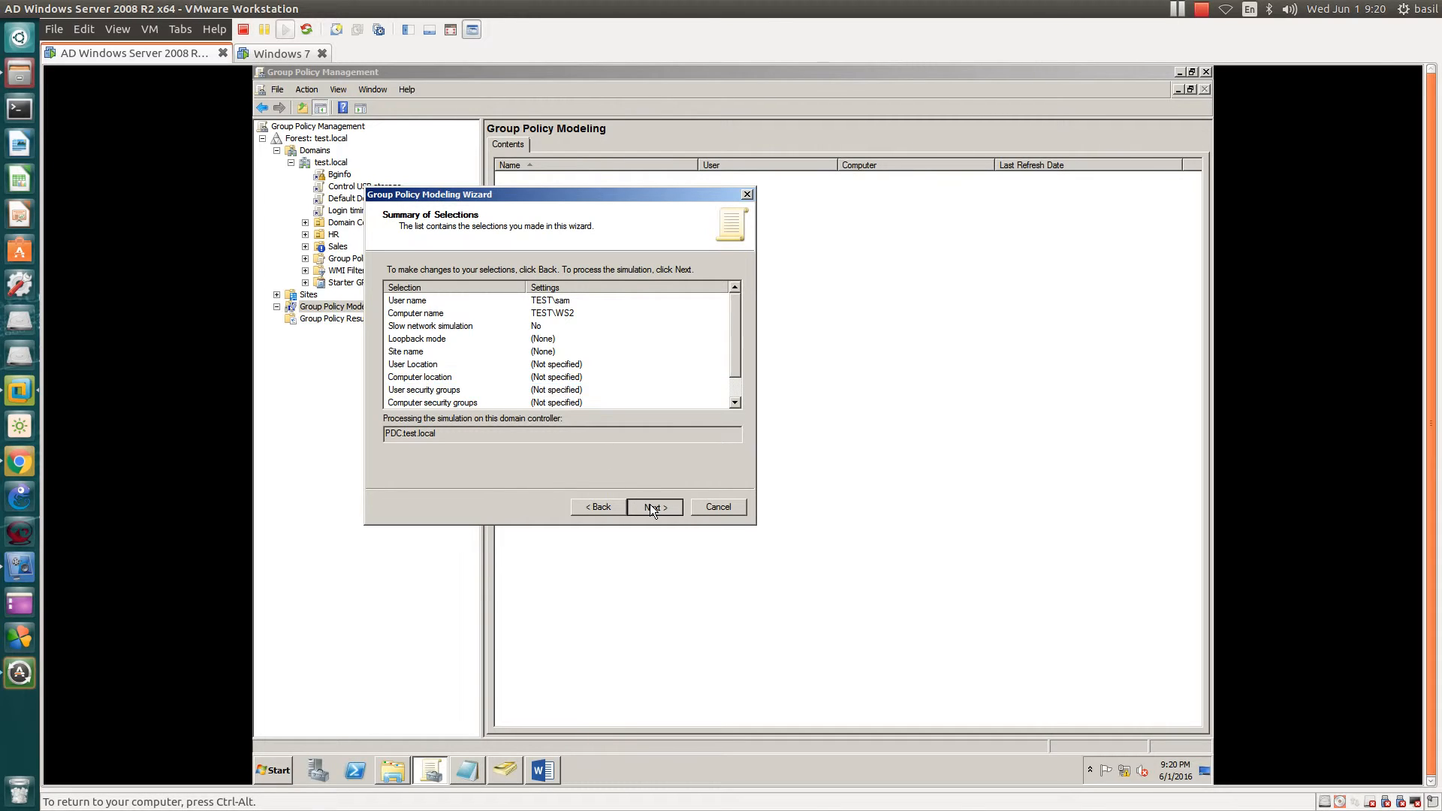
# - Finish the wizard, select the new WS2 modeling result and expand its full report
pyautogui.click(652, 507)
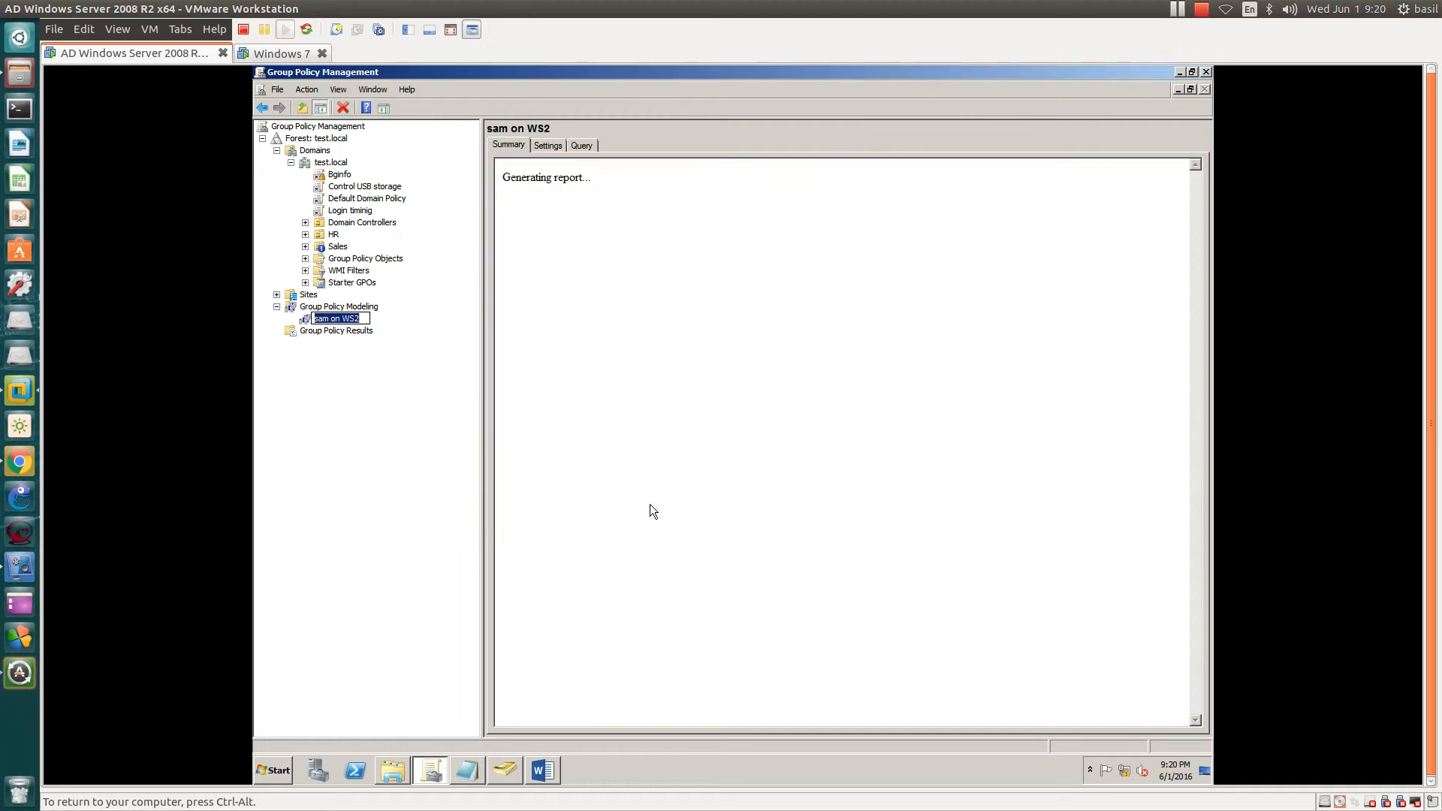
pyautogui.click(328, 321)
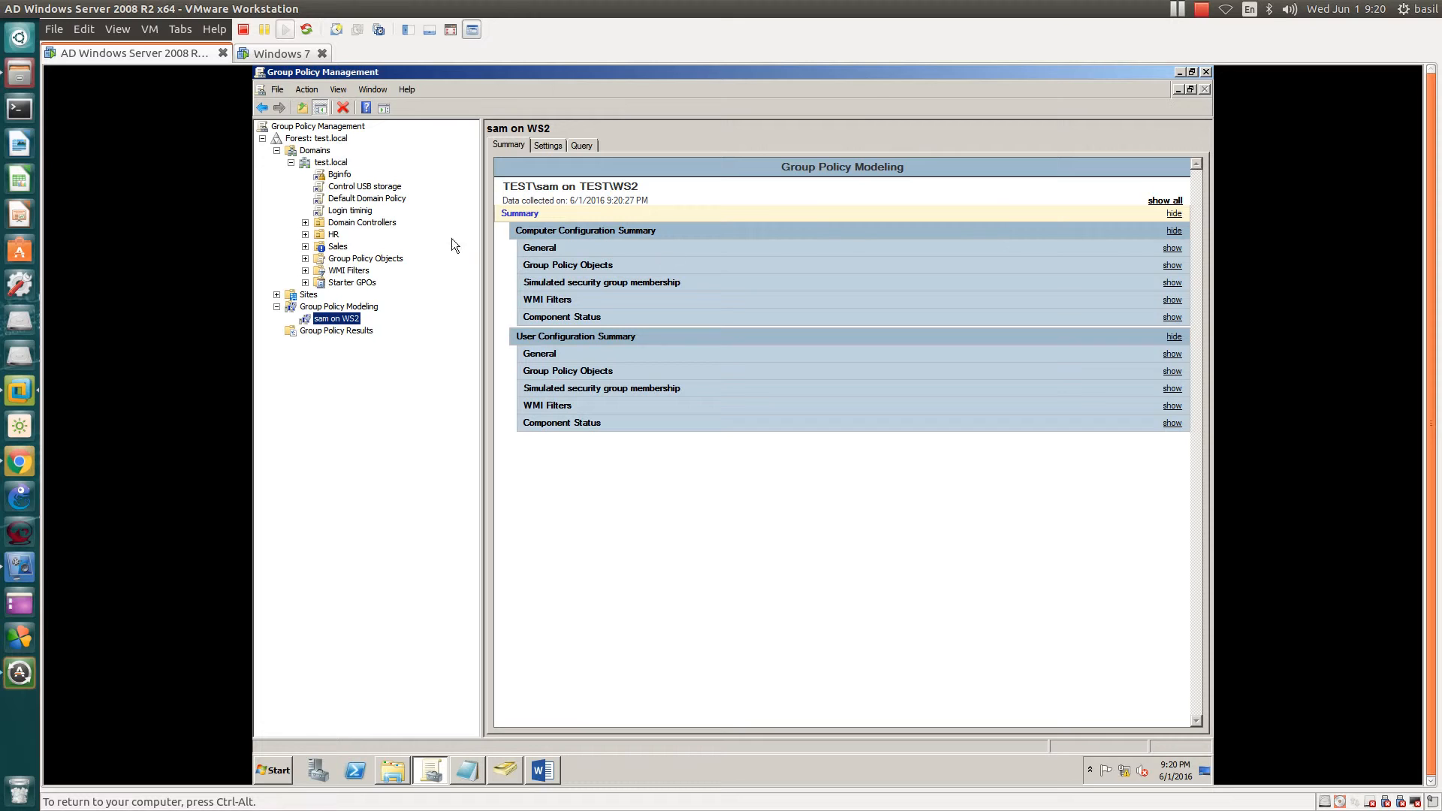
pyautogui.click(1163, 202)
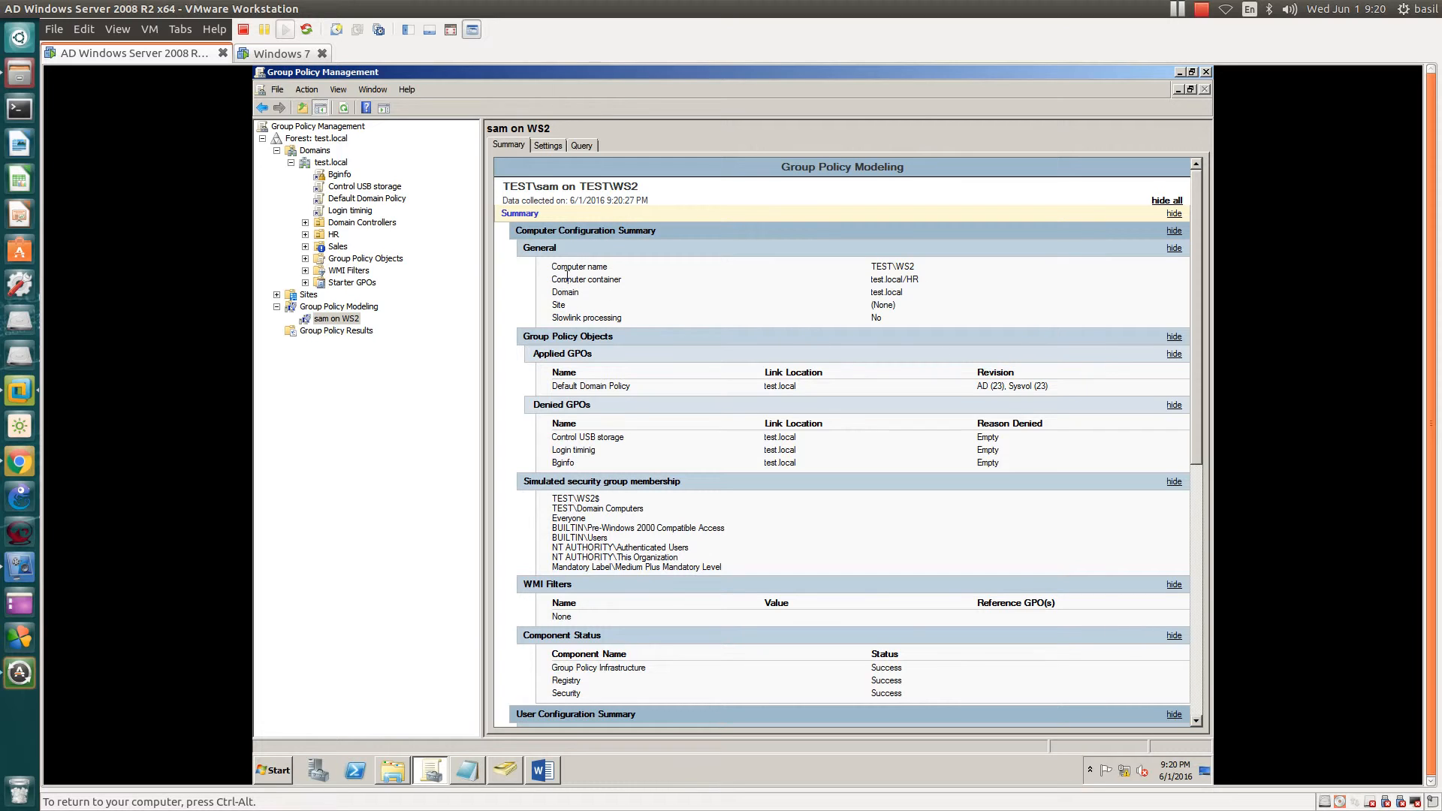
# - Highlight the computer details and Default Domain Policy as the applied GPO, then scroll to User Configuration
pyautogui.moveTo(552, 264); pyautogui.dragTo(565, 294)
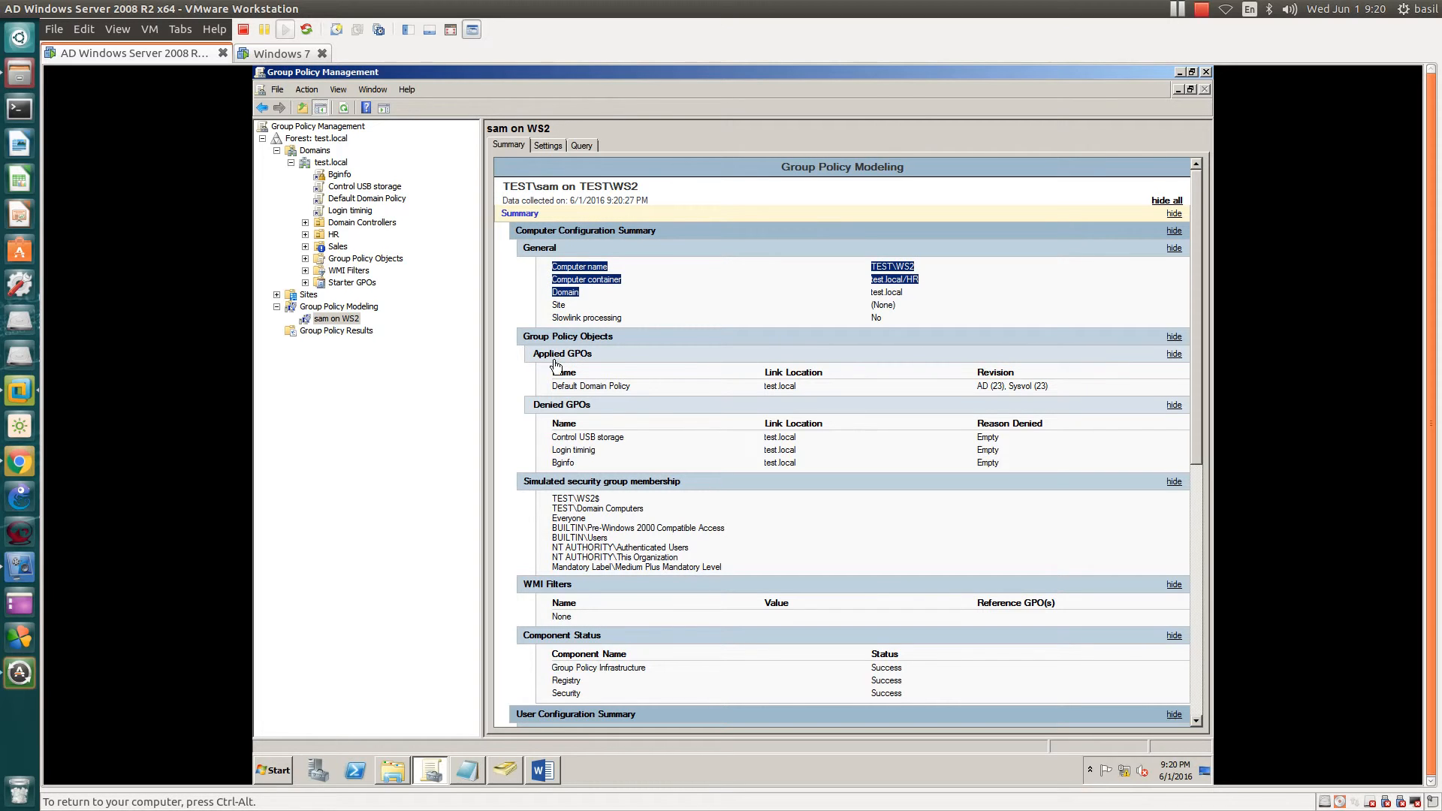
pyautogui.click(553, 385)
pyautogui.moveTo(554, 385); pyautogui.dragTo(645, 387)
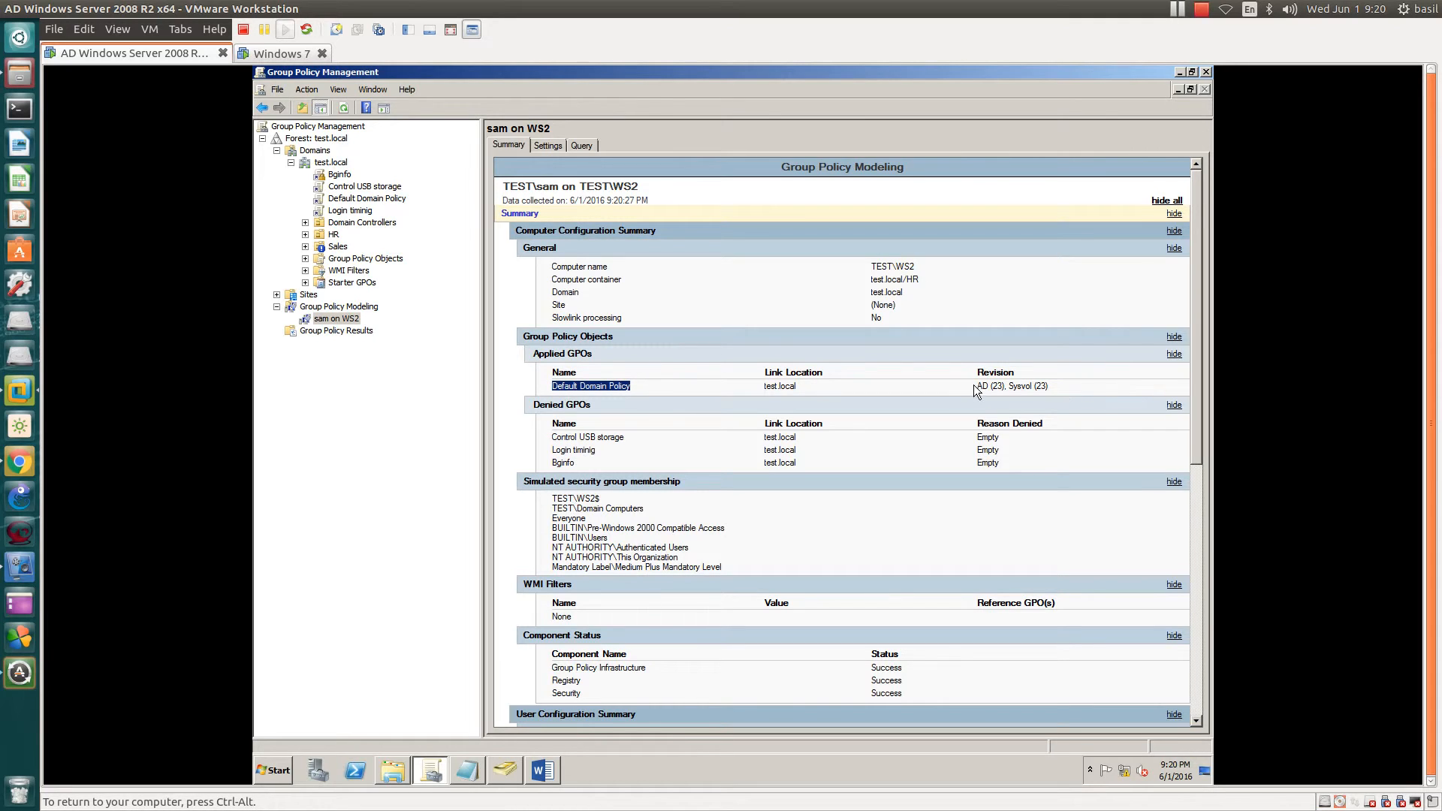
pyautogui.moveTo(977, 385); pyautogui.dragTo(1056, 383)
pyautogui.click(1056, 383)
pyautogui.click(1056, 383)
pyautogui.scroll(-2, 1056, 383)
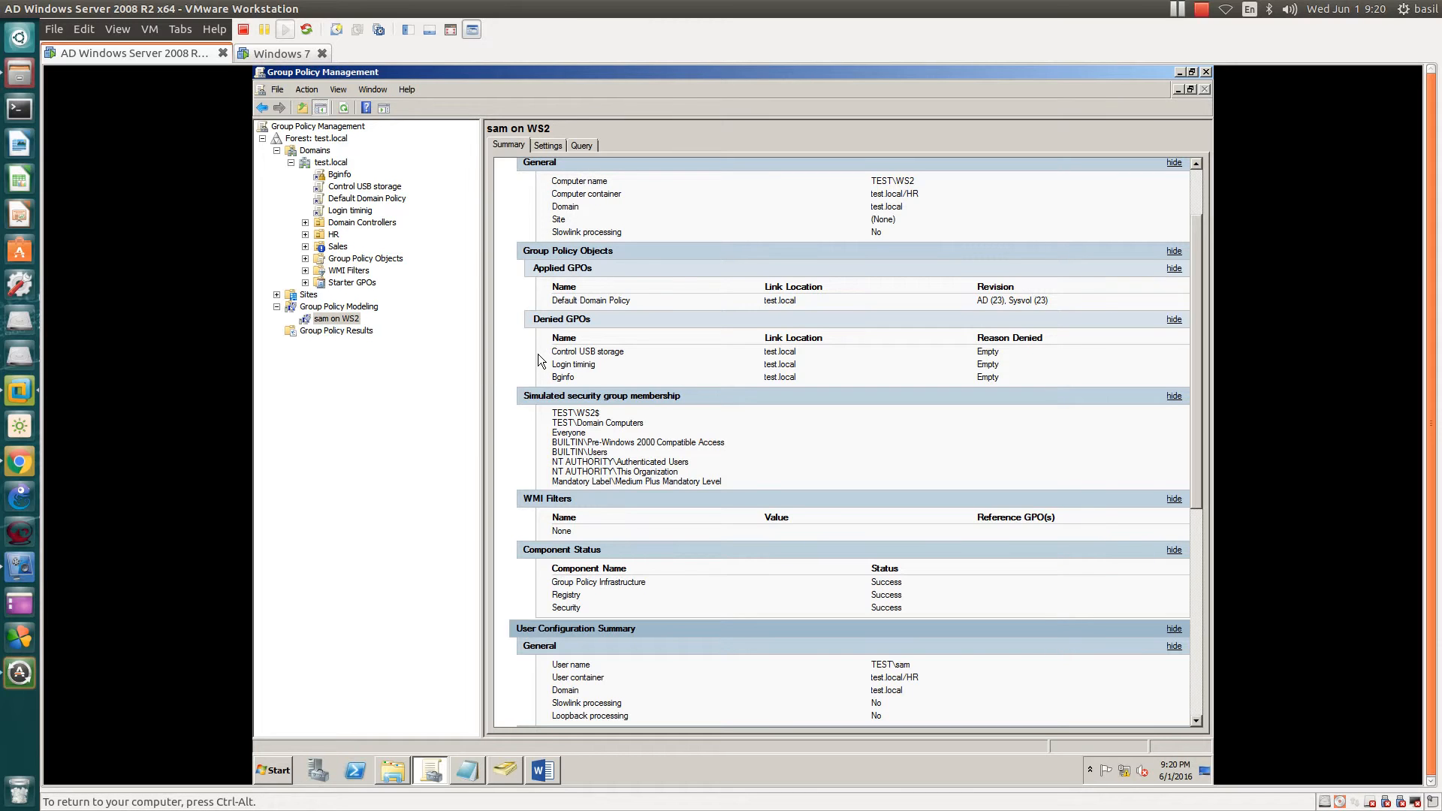
pyautogui.scroll(-4, 563, 401)
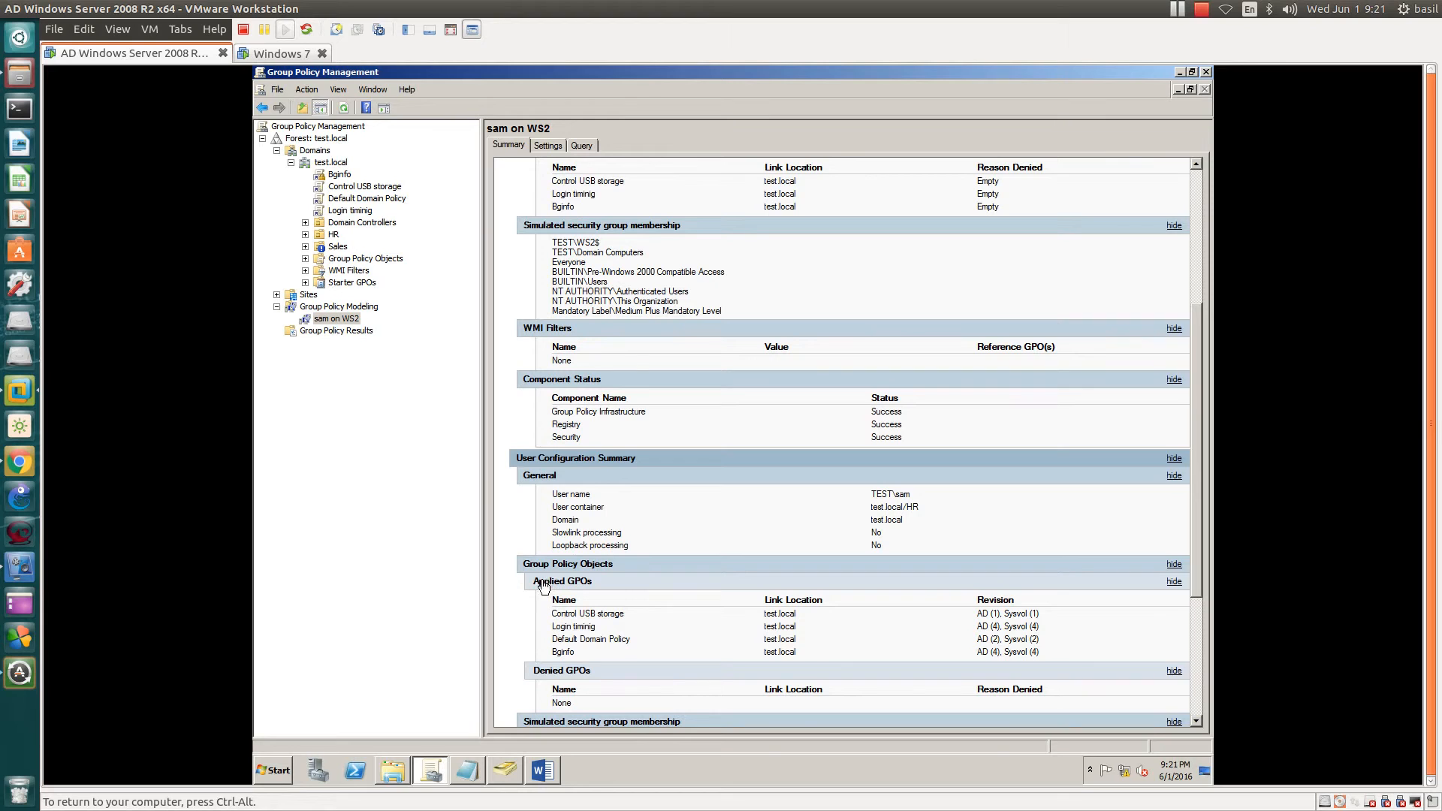
pyautogui.tripleClick(567, 584)
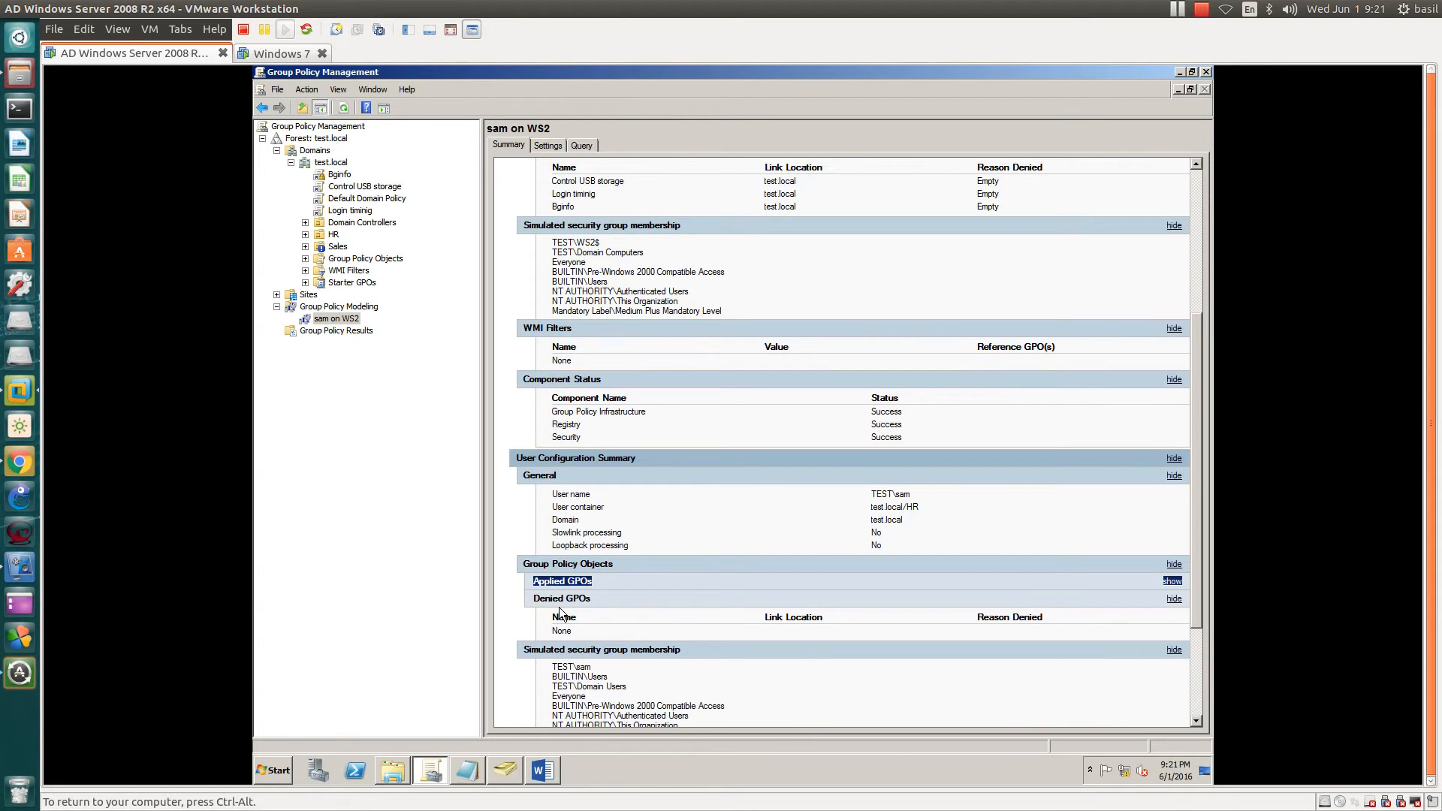
pyautogui.click(568, 585)
pyautogui.moveTo(554, 615); pyautogui.dragTo(635, 636)
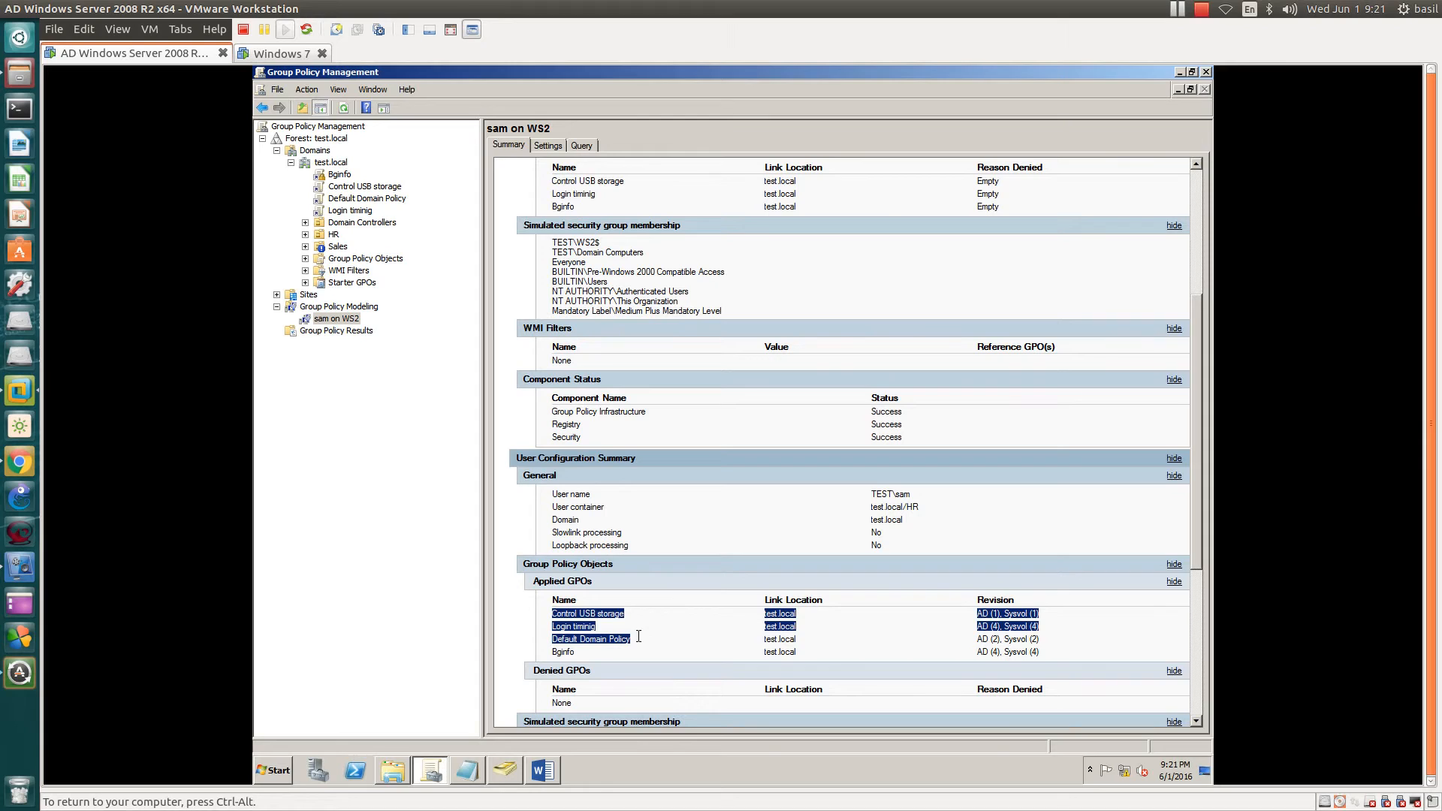
pyautogui.moveTo(639, 637); pyautogui.dragTo(634, 654)
pyautogui.moveTo(763, 615); pyautogui.dragTo(795, 616)
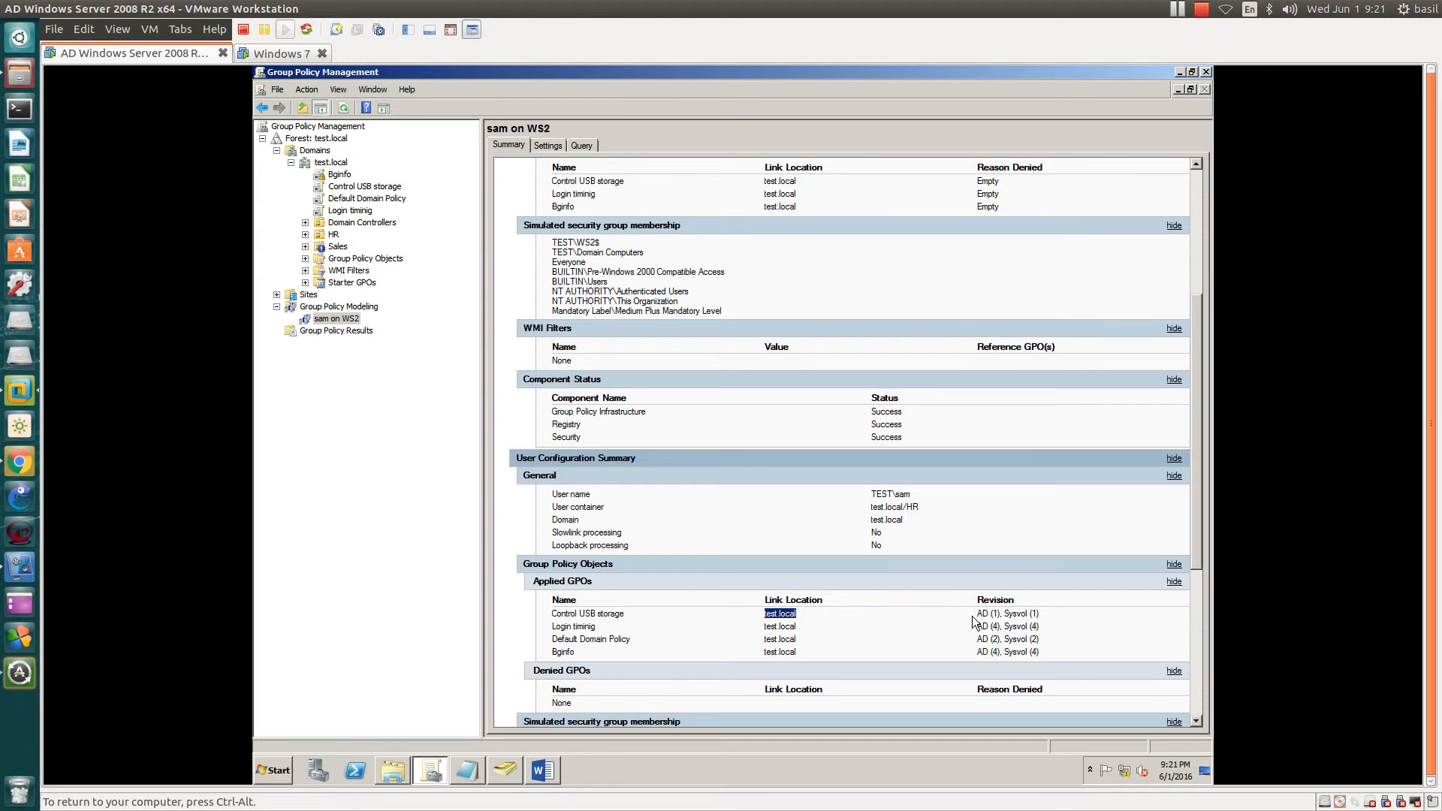
pyautogui.moveTo(974, 615); pyautogui.dragTo(1012, 624)
pyautogui.click(1008, 620)
pyautogui.scroll(-8, 998, 620)
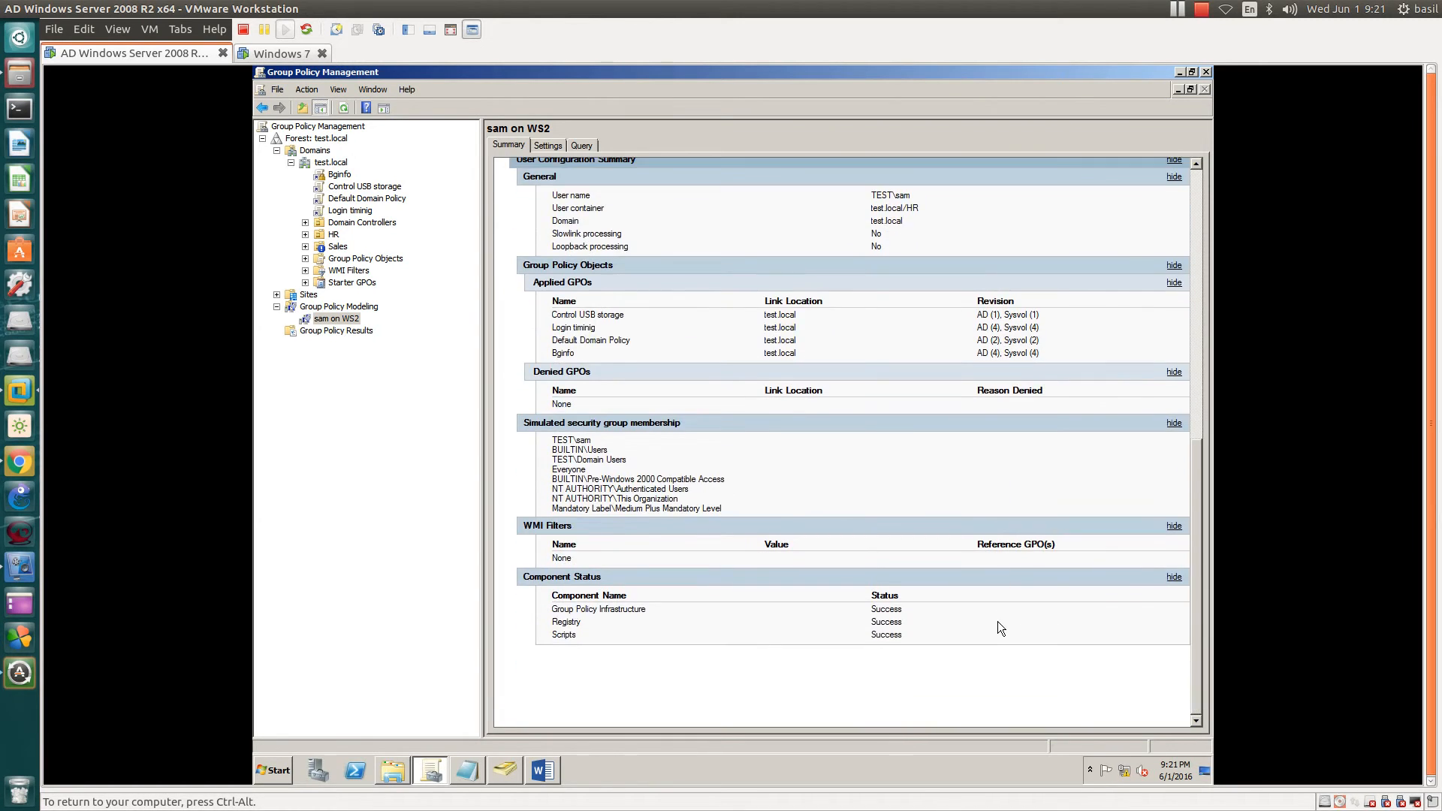
pyautogui.scroll(9, 997, 621)
pyautogui.click(319, 320)
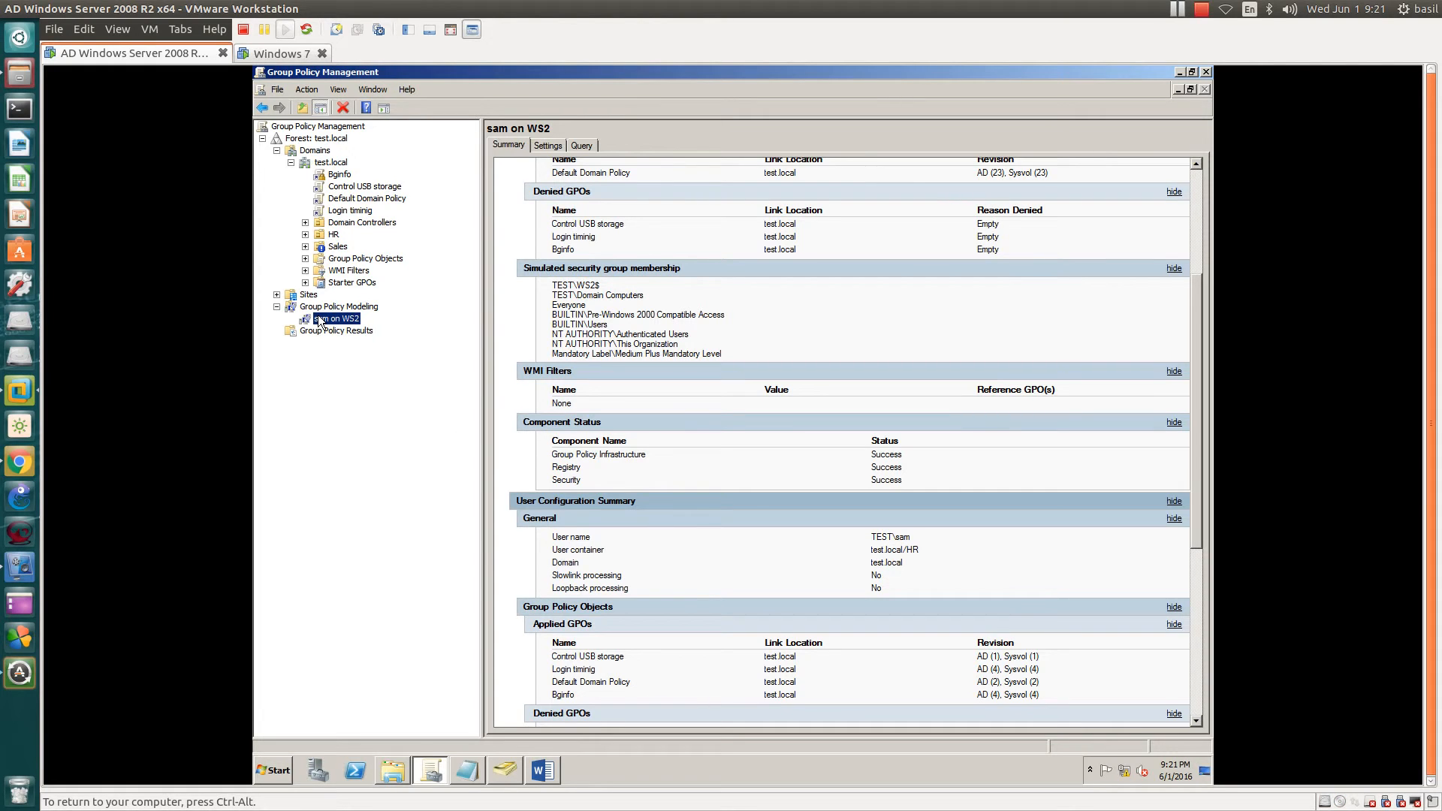
# - Show the Sales OU holds one user account and computer ws3, then return to Group Policy Modeling
pyautogui.click(337, 248)
pyautogui.click(515, 772)
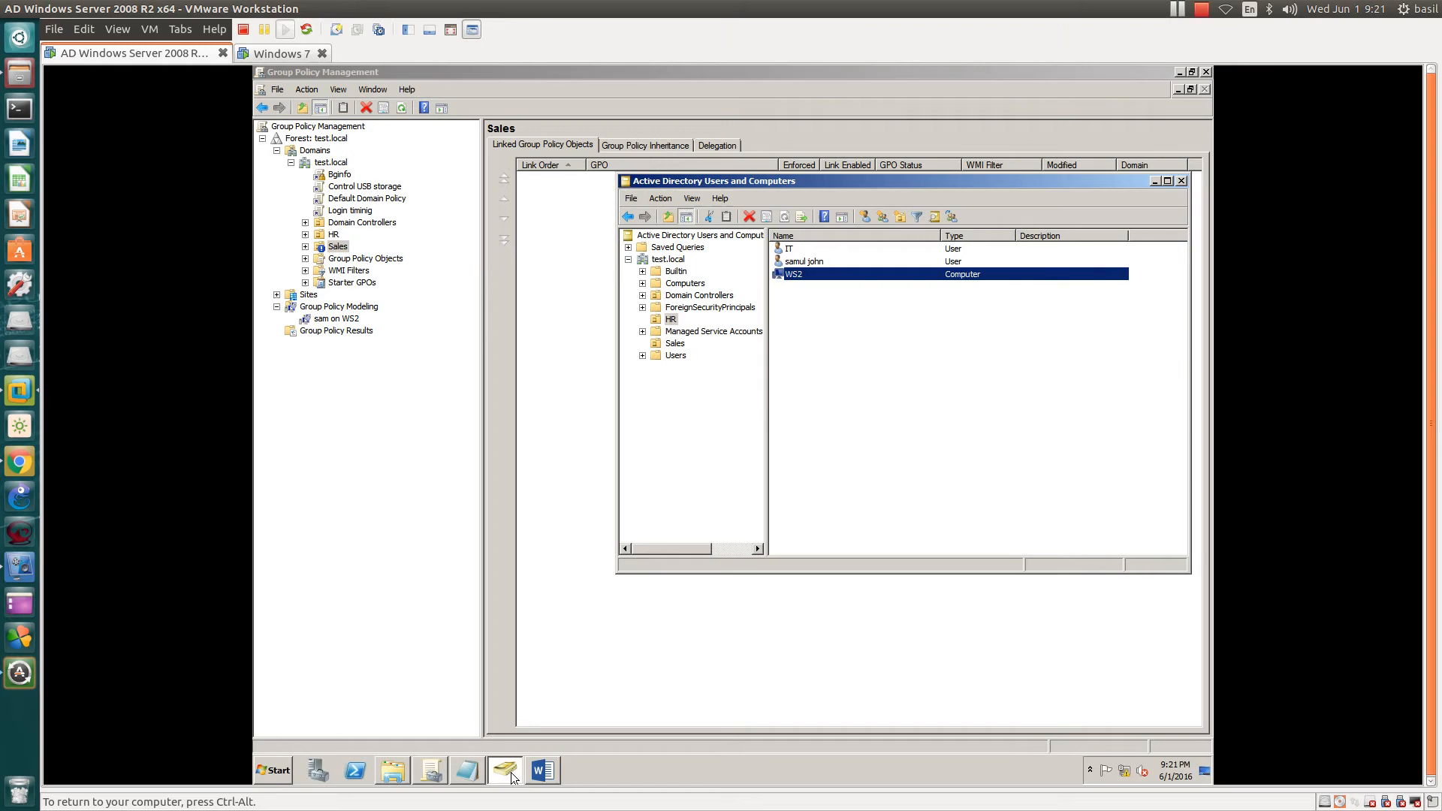
pyautogui.click(680, 344)
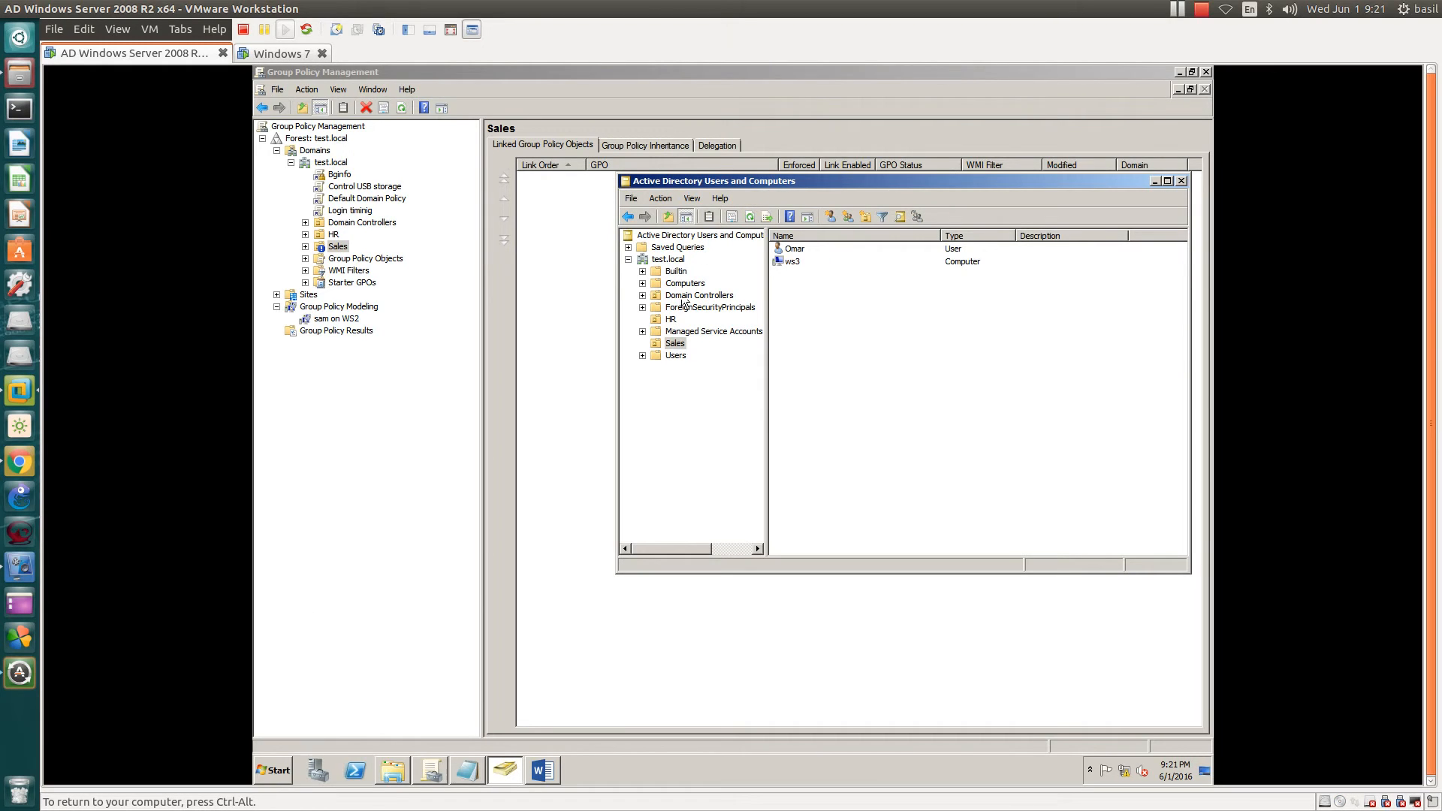
pyautogui.click(796, 249)
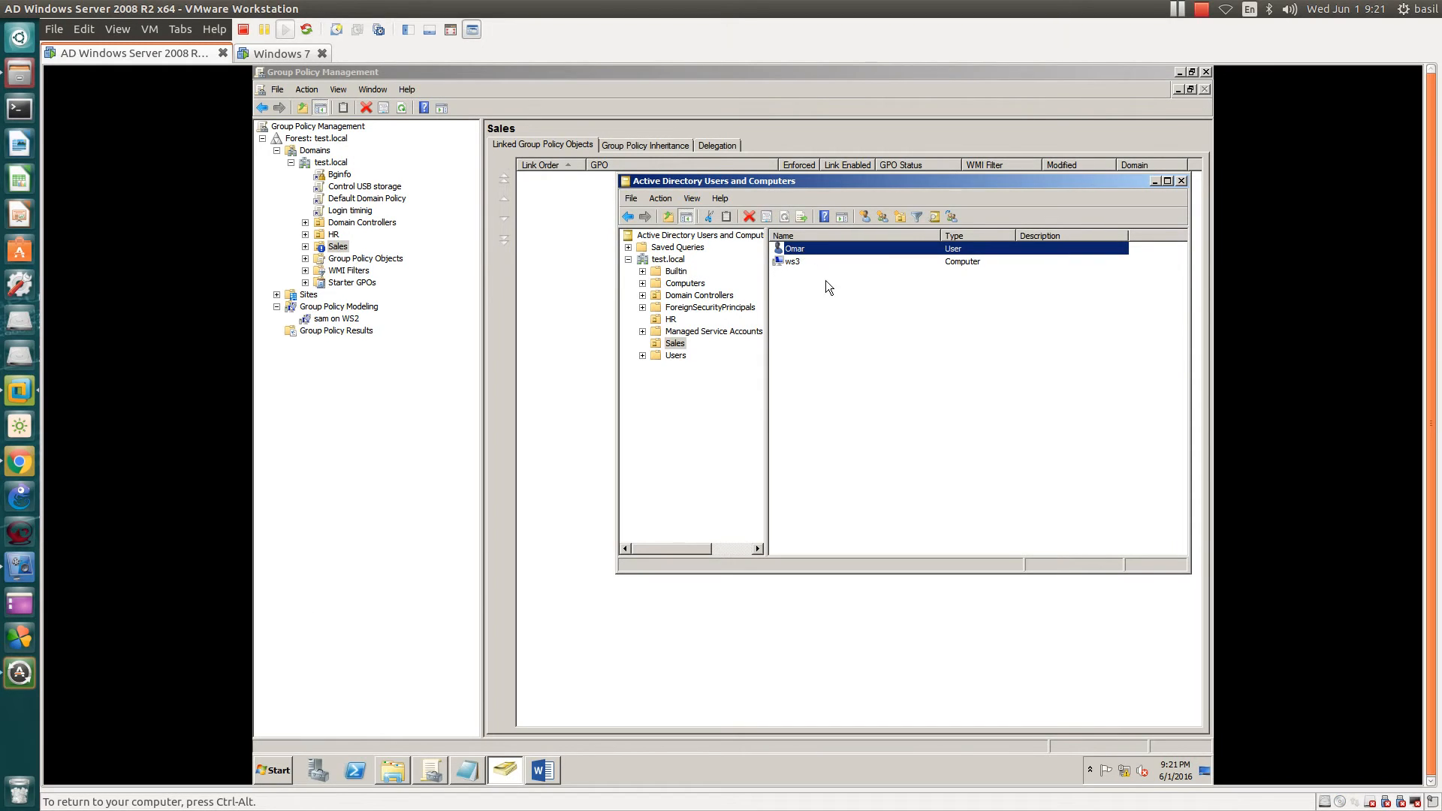
pyautogui.click(789, 263)
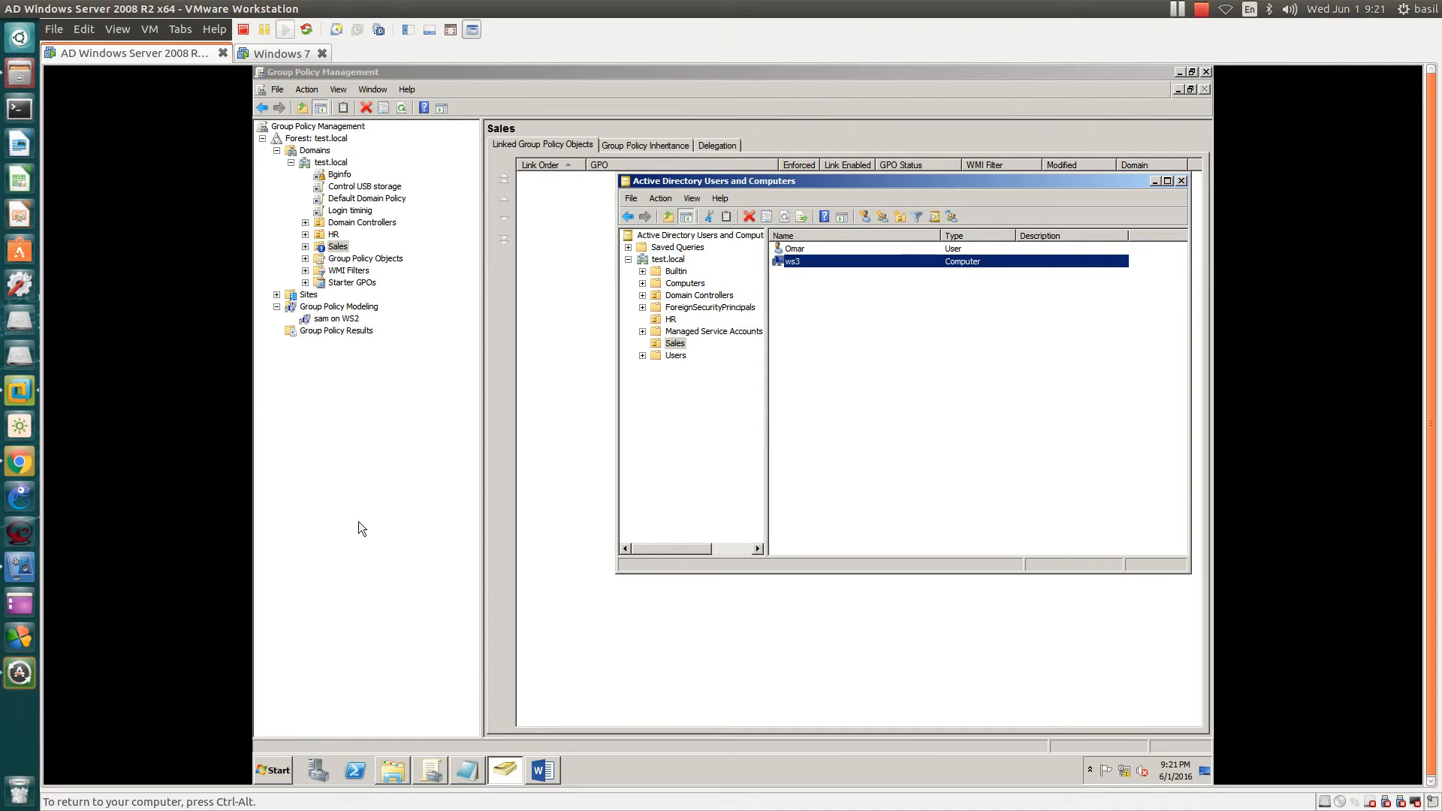
pyautogui.click(329, 308)
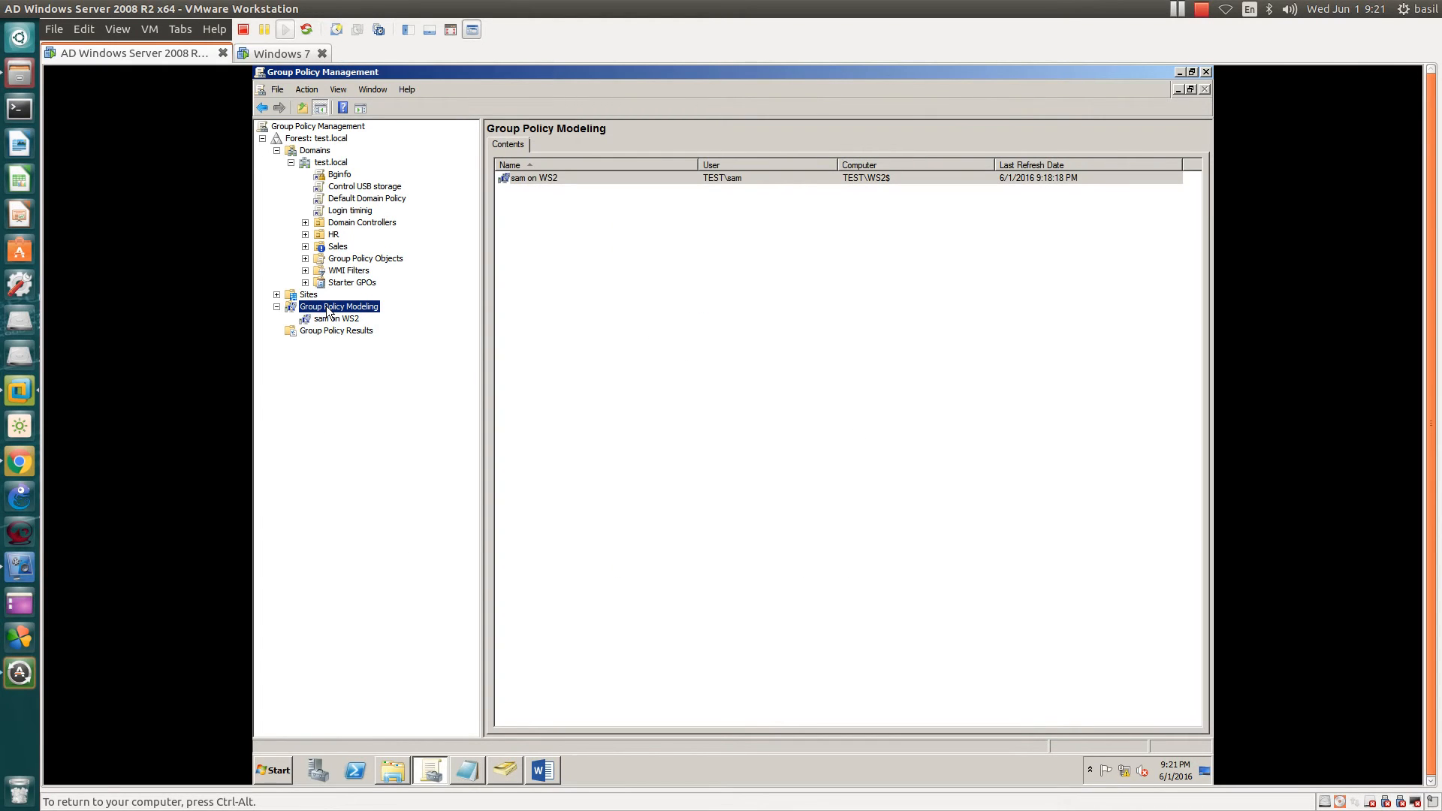
# - Start a new Group Policy Modeling Wizard processed on domain controller PDC.test.local
pyautogui.rightClick(329, 308)
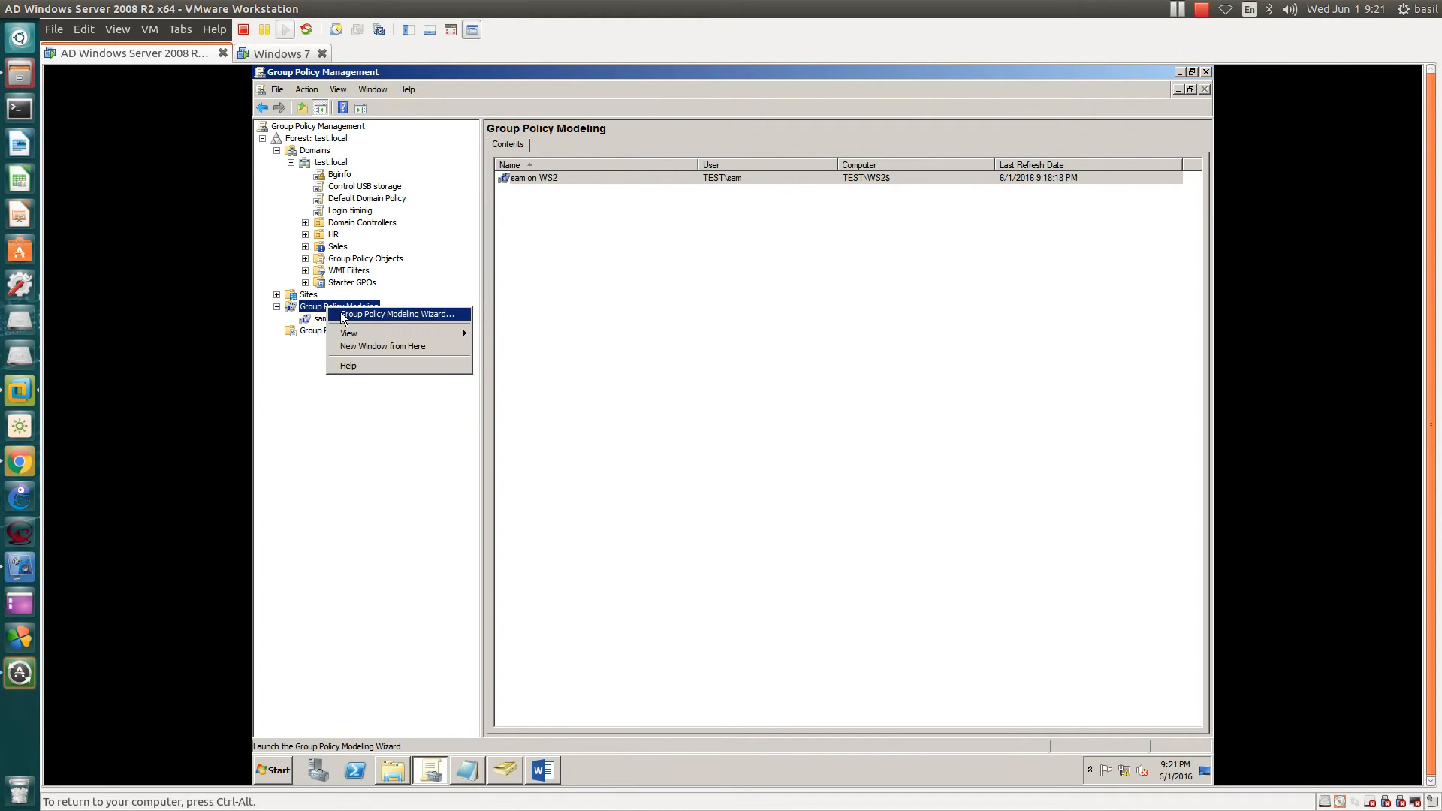
pyautogui.click(346, 314)
pyautogui.click(553, 396)
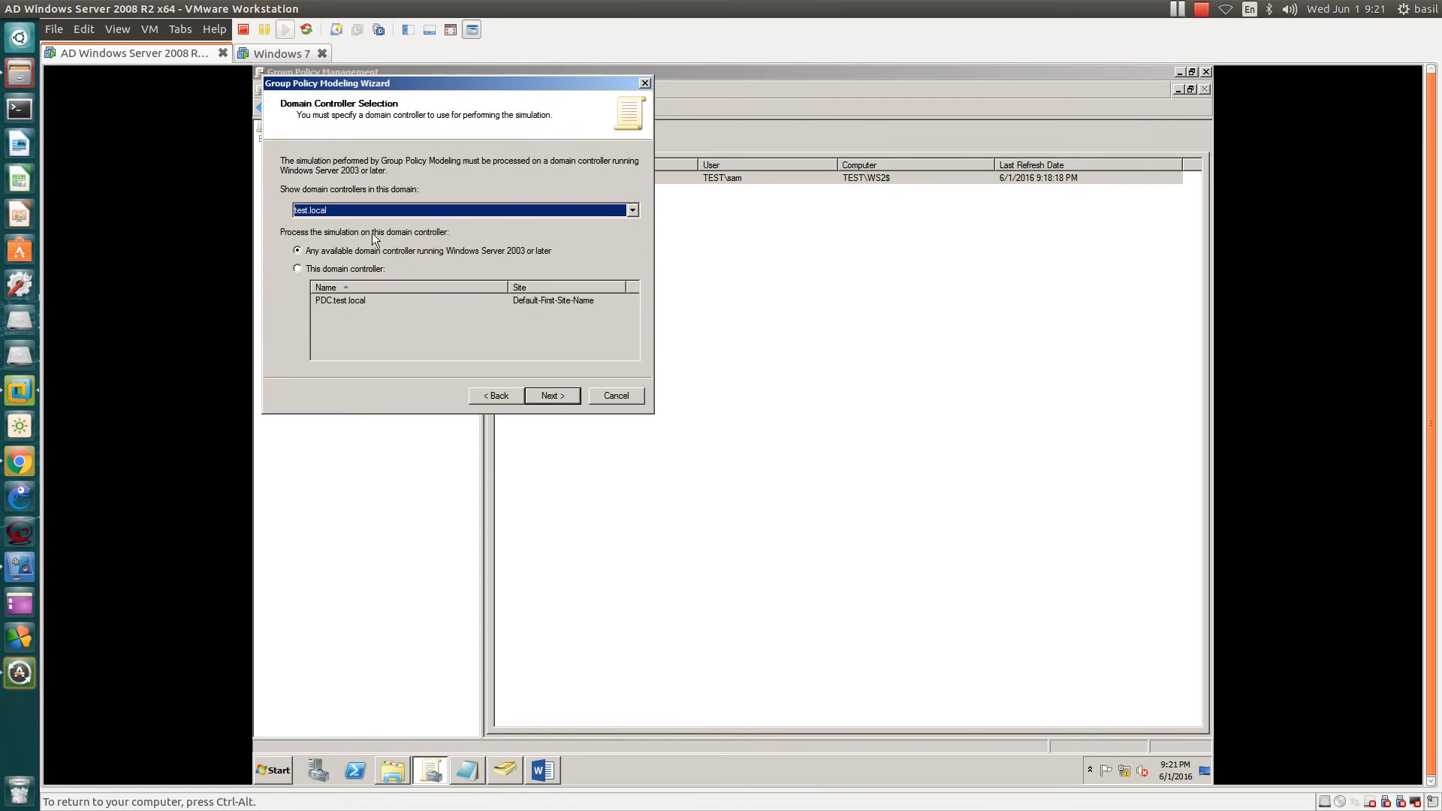
pyautogui.click(309, 269)
pyautogui.click(336, 299)
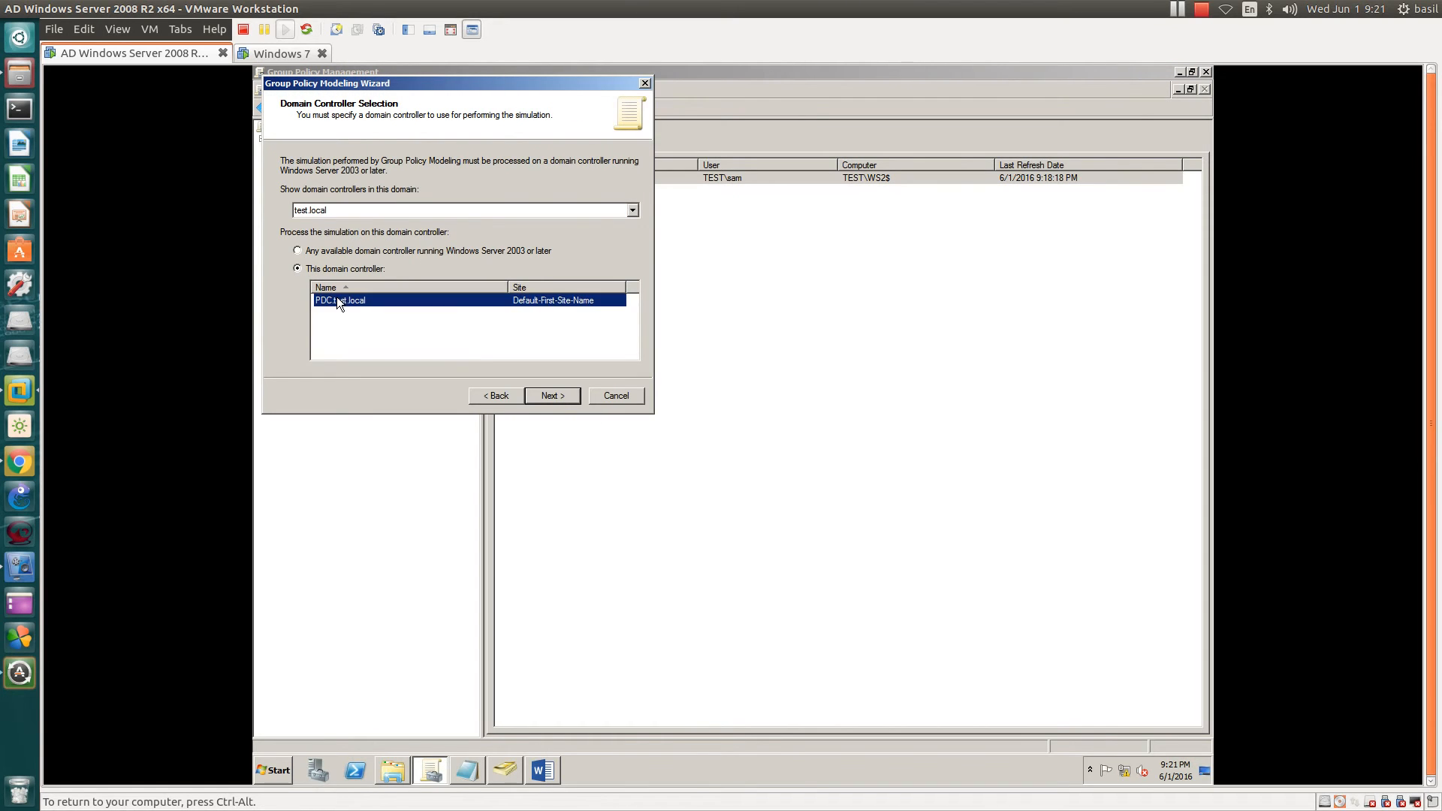
pyautogui.click(552, 396)
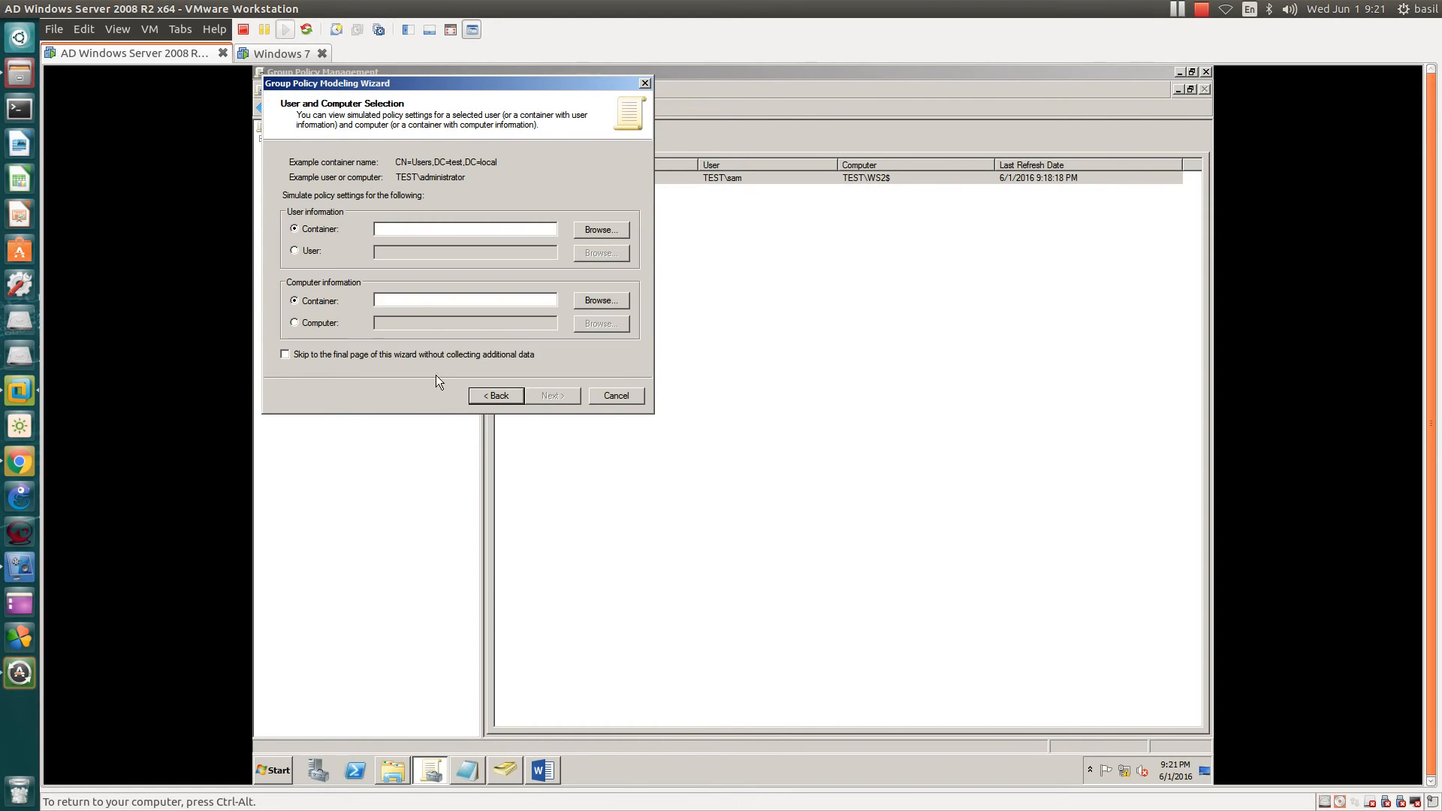
# - Select the Sales user account and computer WS3 for the simulation, correcting a misspelled name
pyautogui.click(308, 252)
pyautogui.click(610, 252)
pyautogui.write('omr')
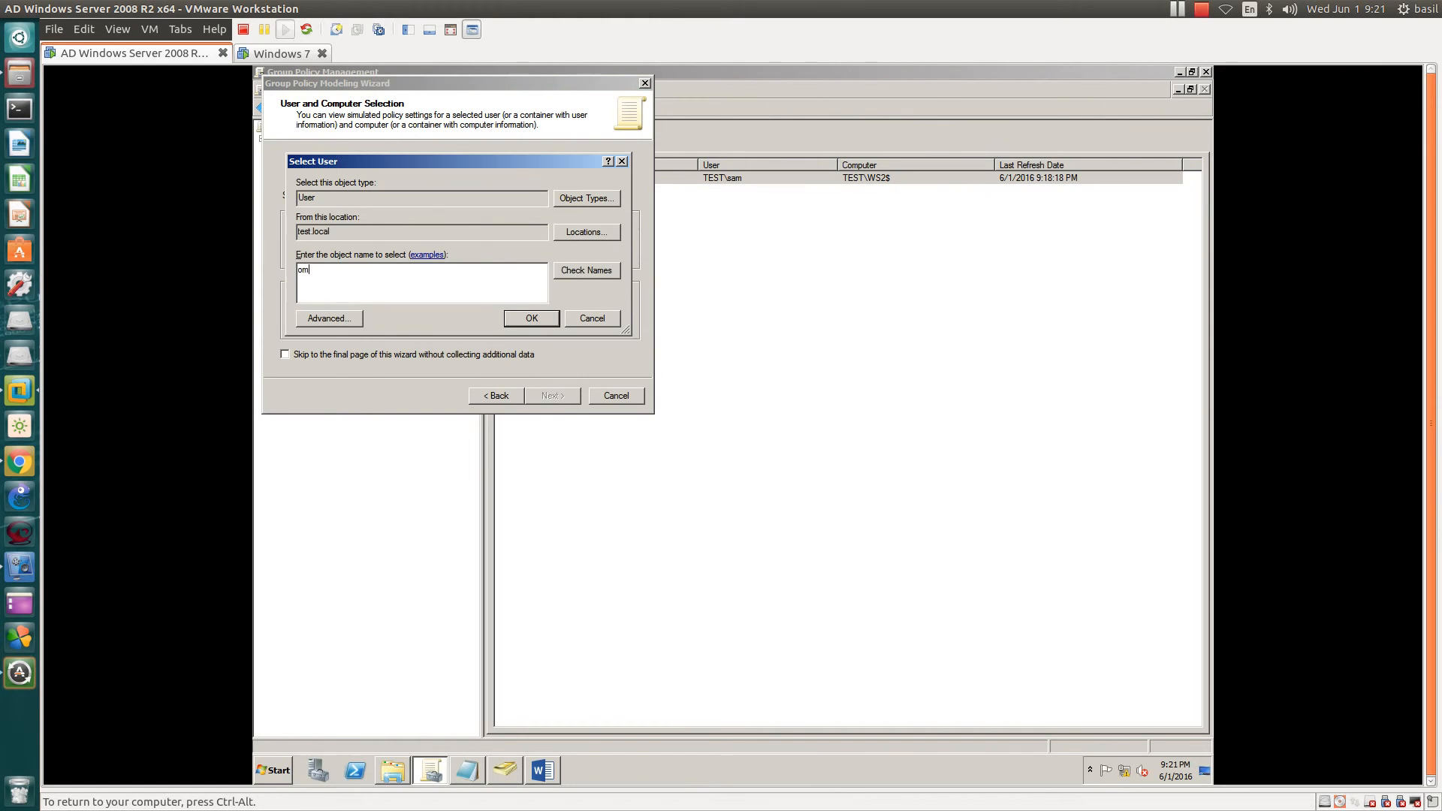
pyautogui.press('Return')
pyautogui.press('Return')
pyautogui.press('BackSpace')
pyautogui.press('BackSpace')
pyautogui.write('mar')
pyautogui.press('Return')
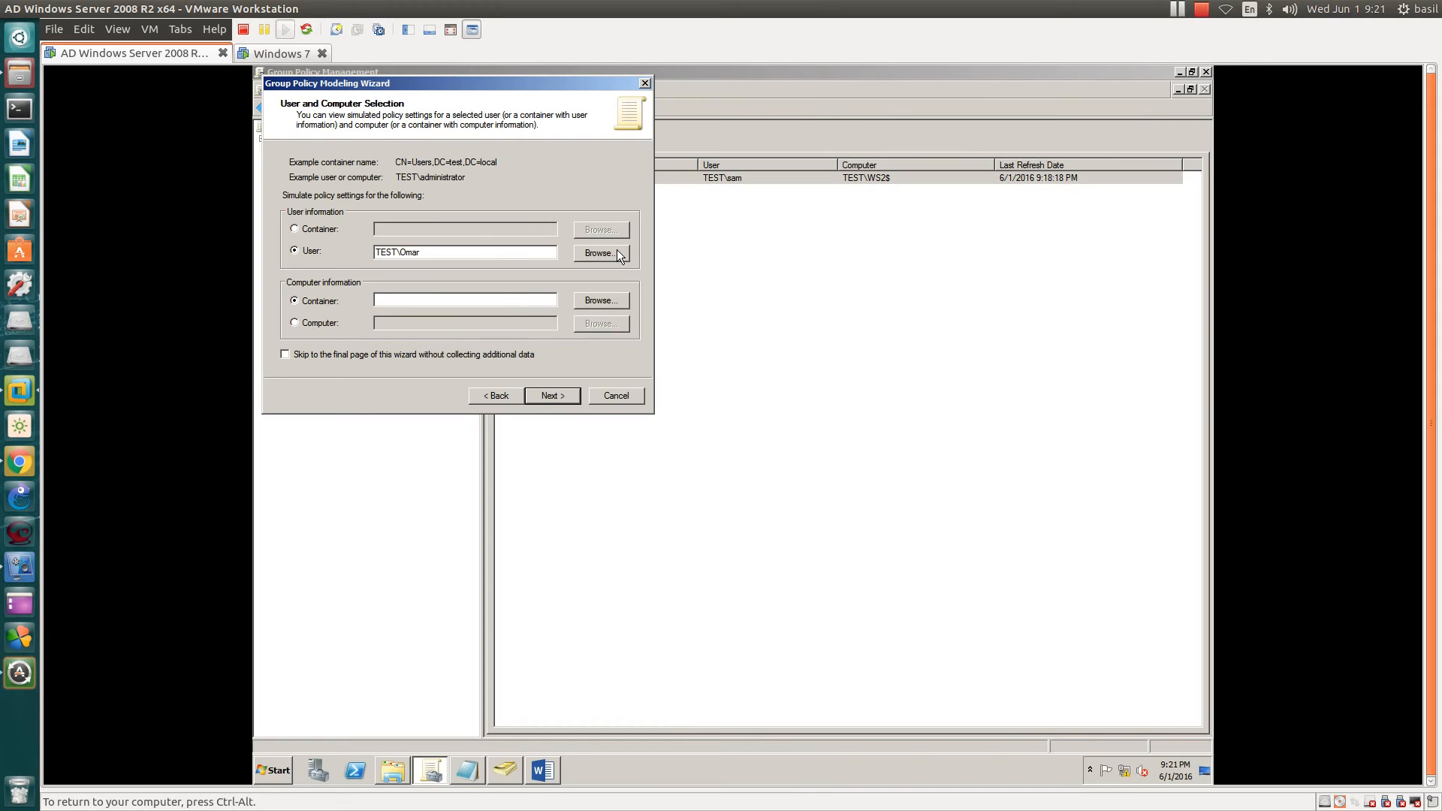
pyautogui.click(304, 323)
pyautogui.click(617, 327)
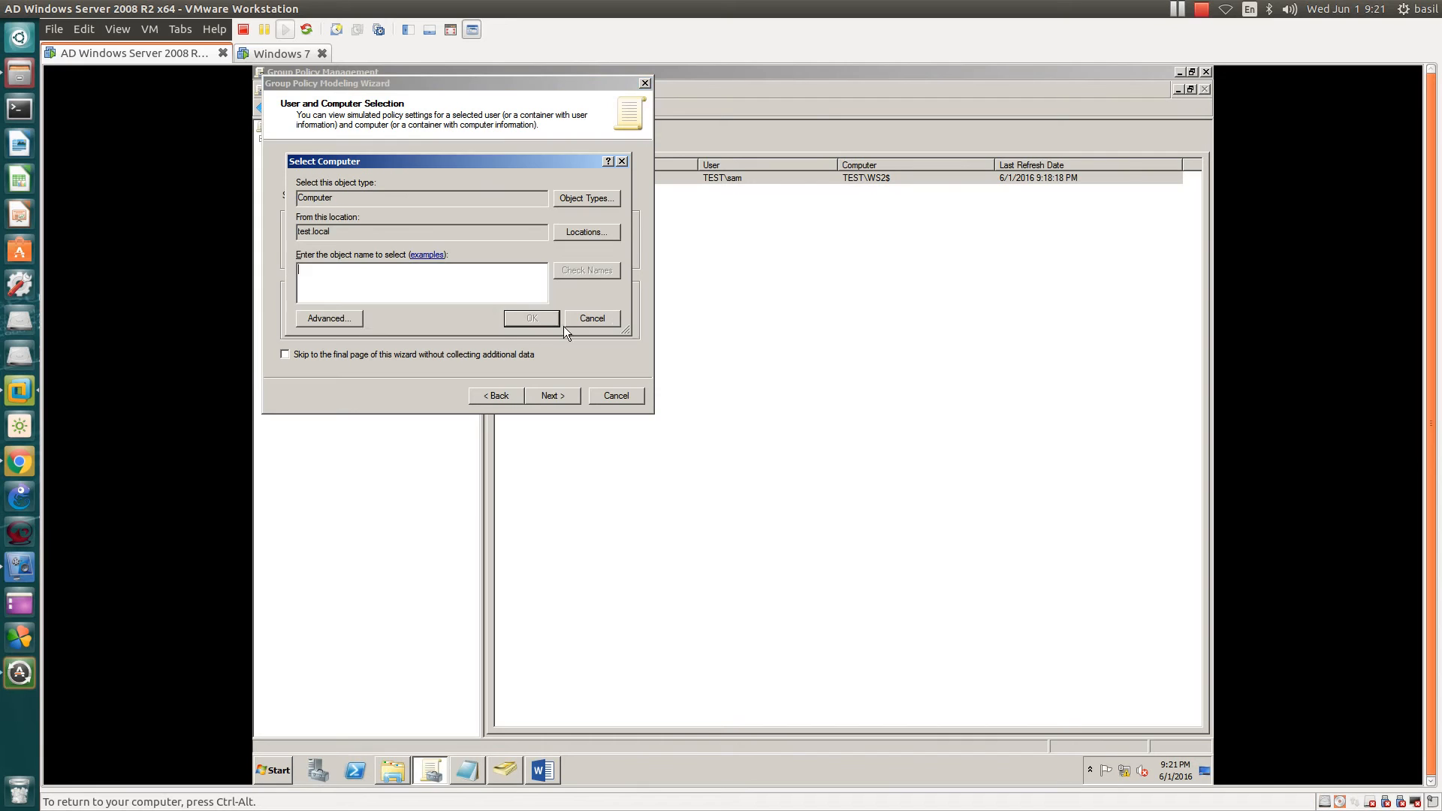
pyautogui.write('ws3')
pyautogui.press('Return')
# - Skip to the final page, run the simulation and finish the wizard
pyautogui.click(284, 354)
pyautogui.click(554, 396)
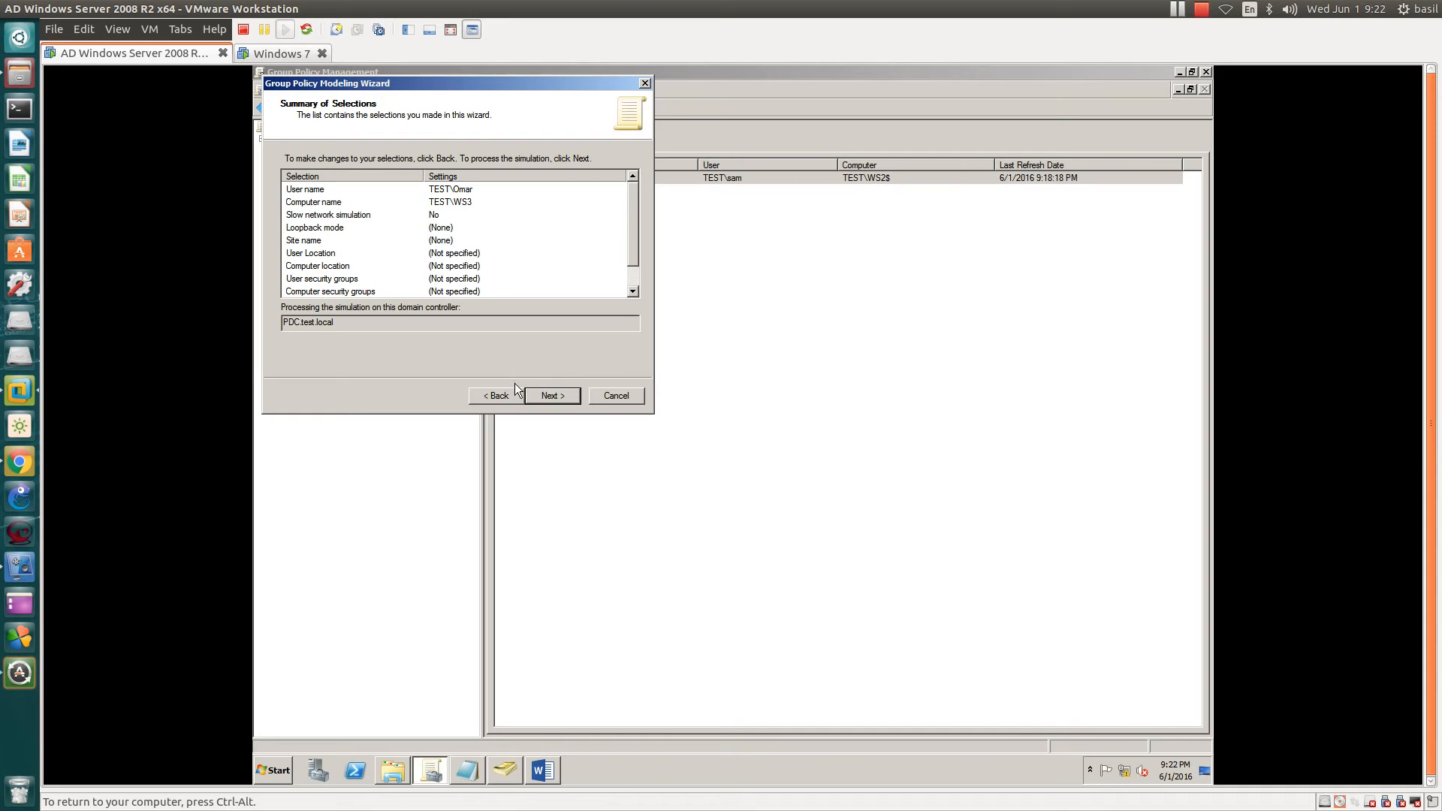
pyautogui.click(548, 398)
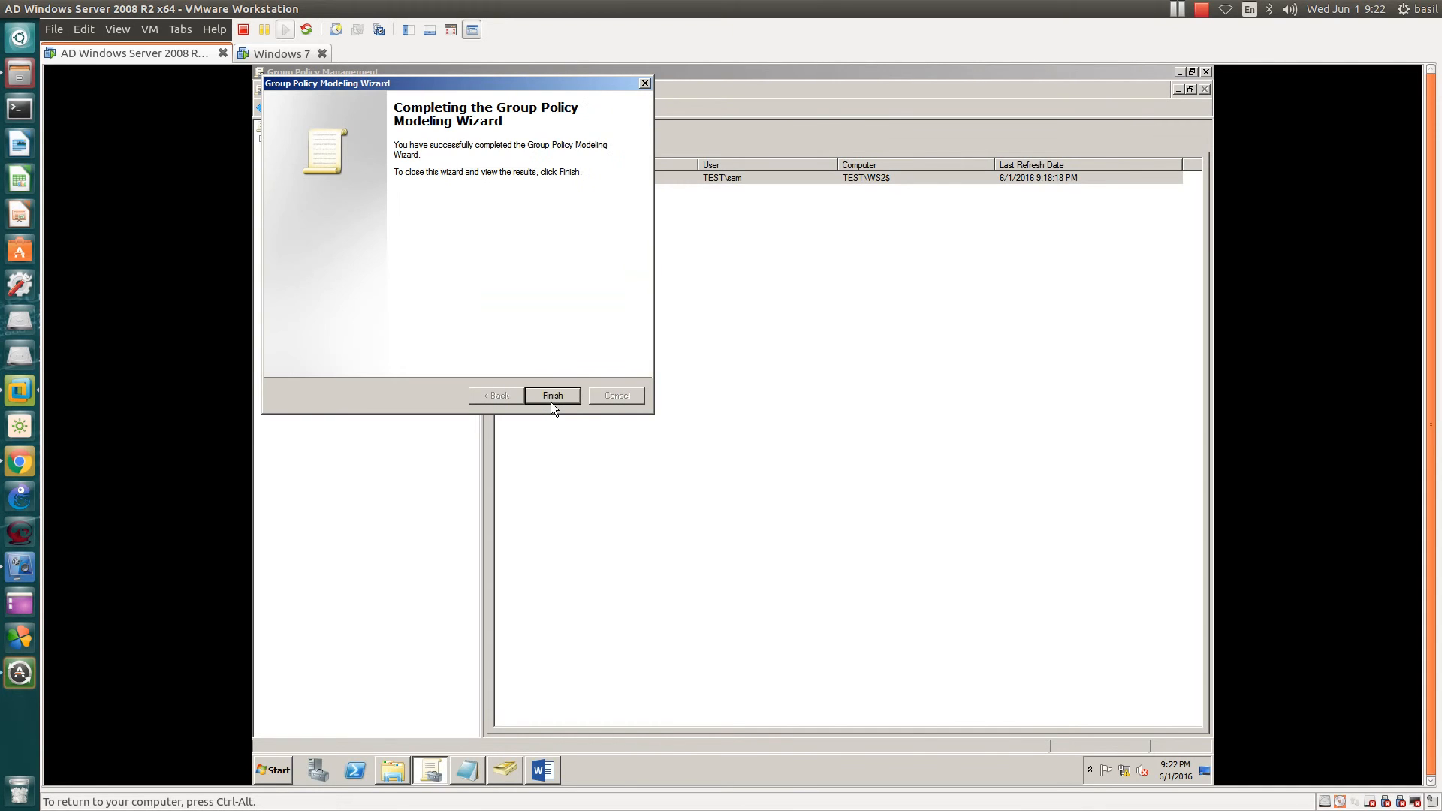
pyautogui.click(557, 395)
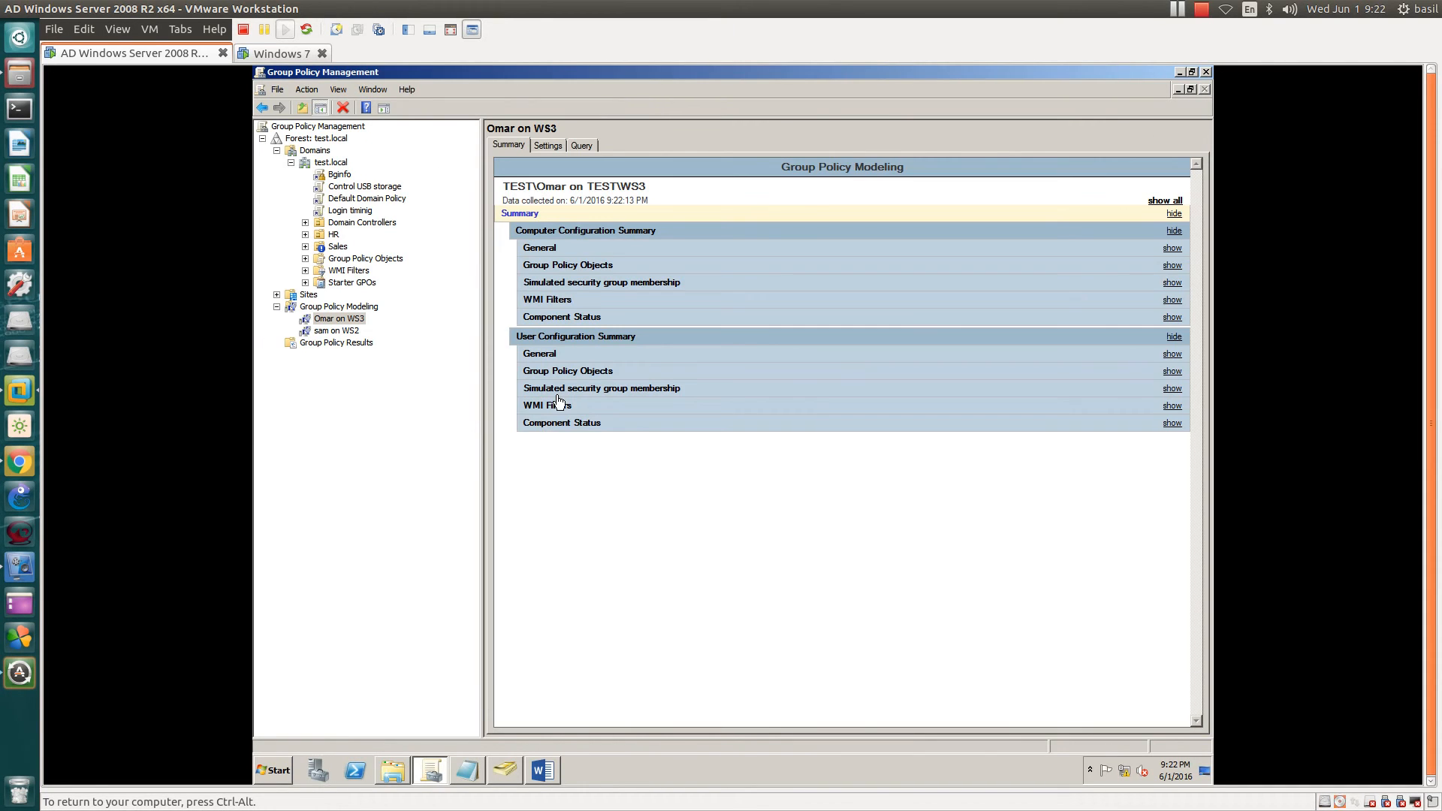
# - Open the WS3 modeling report, check the Sales OU's linked policies, and expand all report sections
pyautogui.click(330, 322)
pyautogui.click(335, 248)
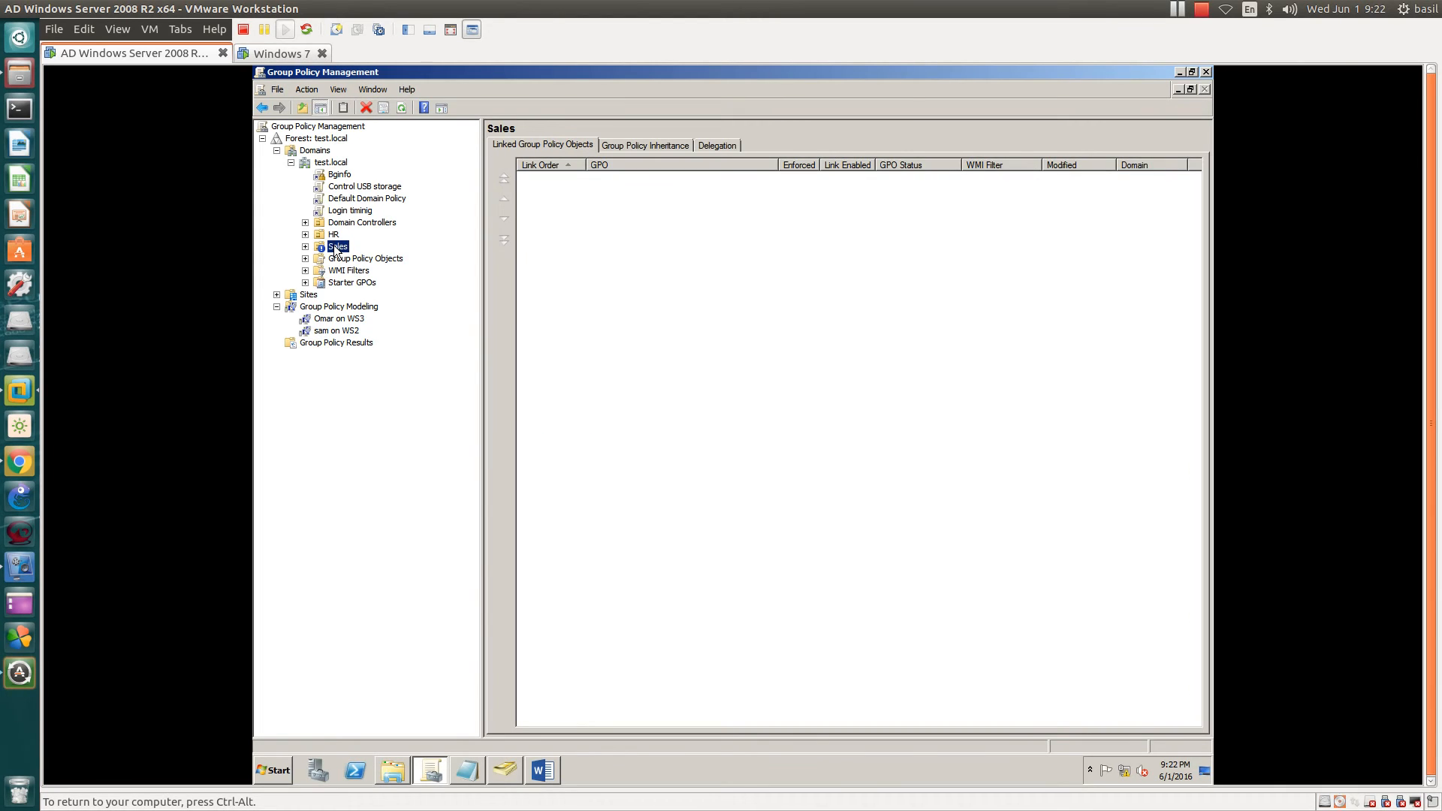
pyautogui.click(337, 320)
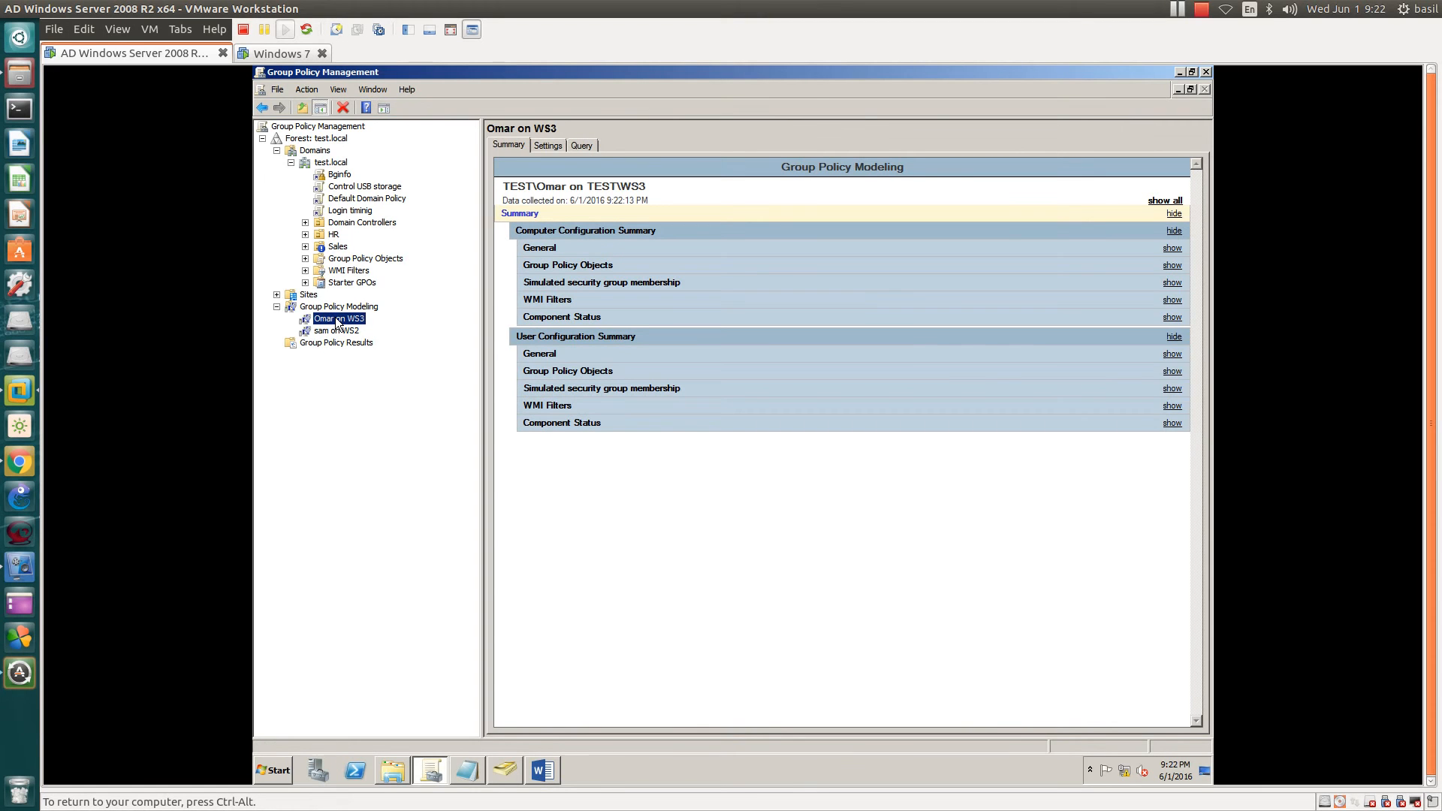
pyautogui.click(1167, 201)
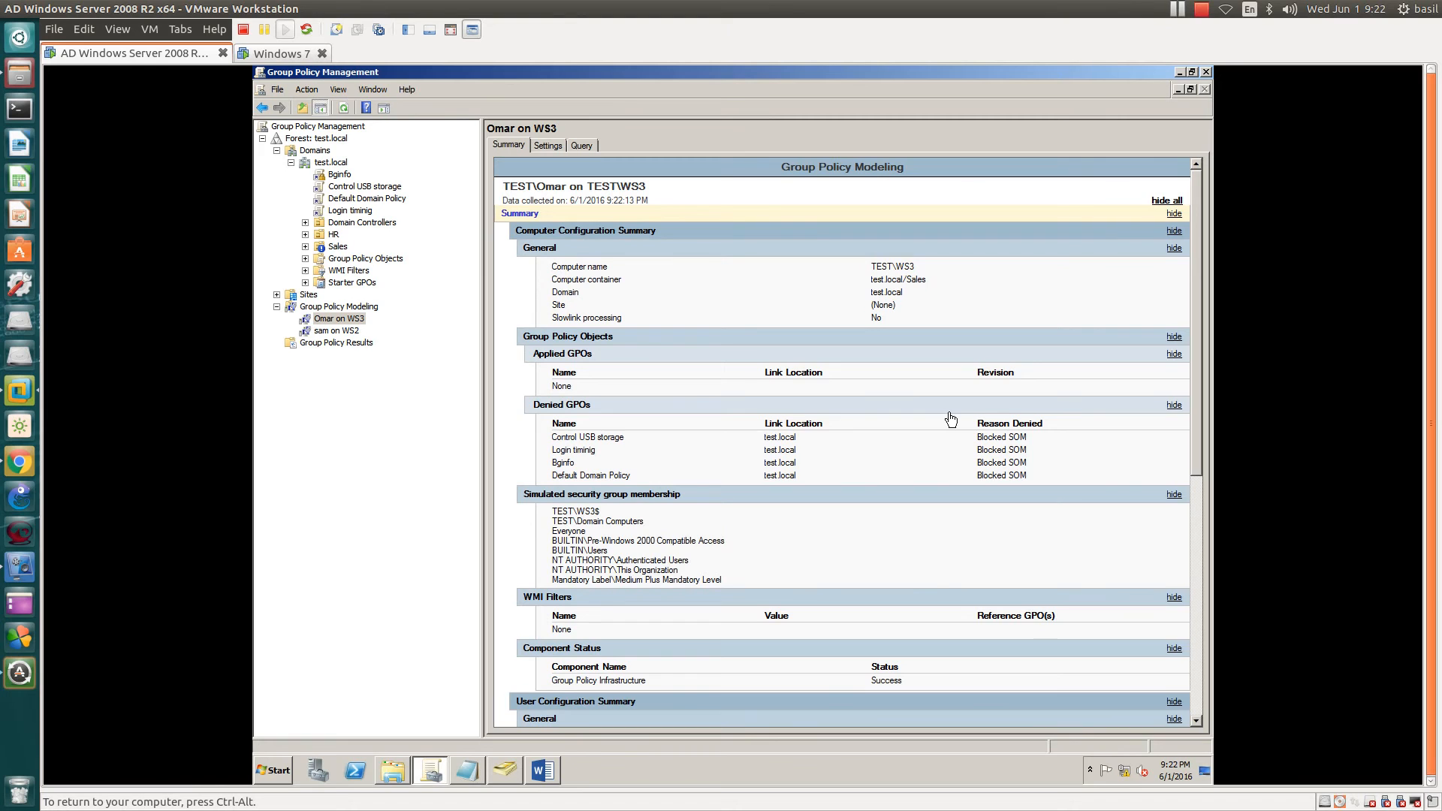
pyautogui.scroll(-5, 951, 419)
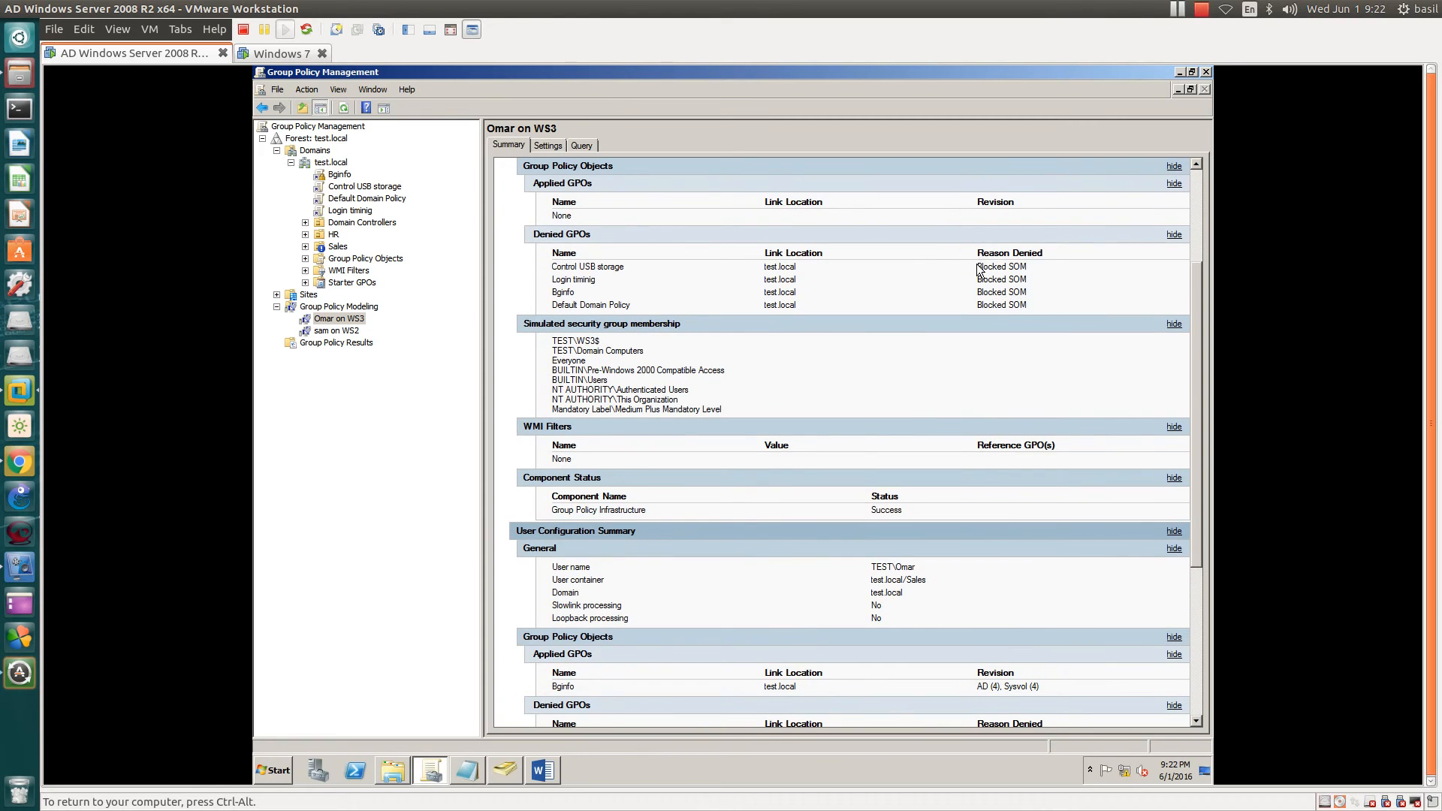
# - Highlight the Blocked SOM reasons, the Control USB storage entry and the three denied user GPOs
pyautogui.moveTo(979, 269); pyautogui.dragTo(1047, 308)
pyautogui.scroll(-7, 1047, 302)
pyautogui.scroll(2, 1044, 301)
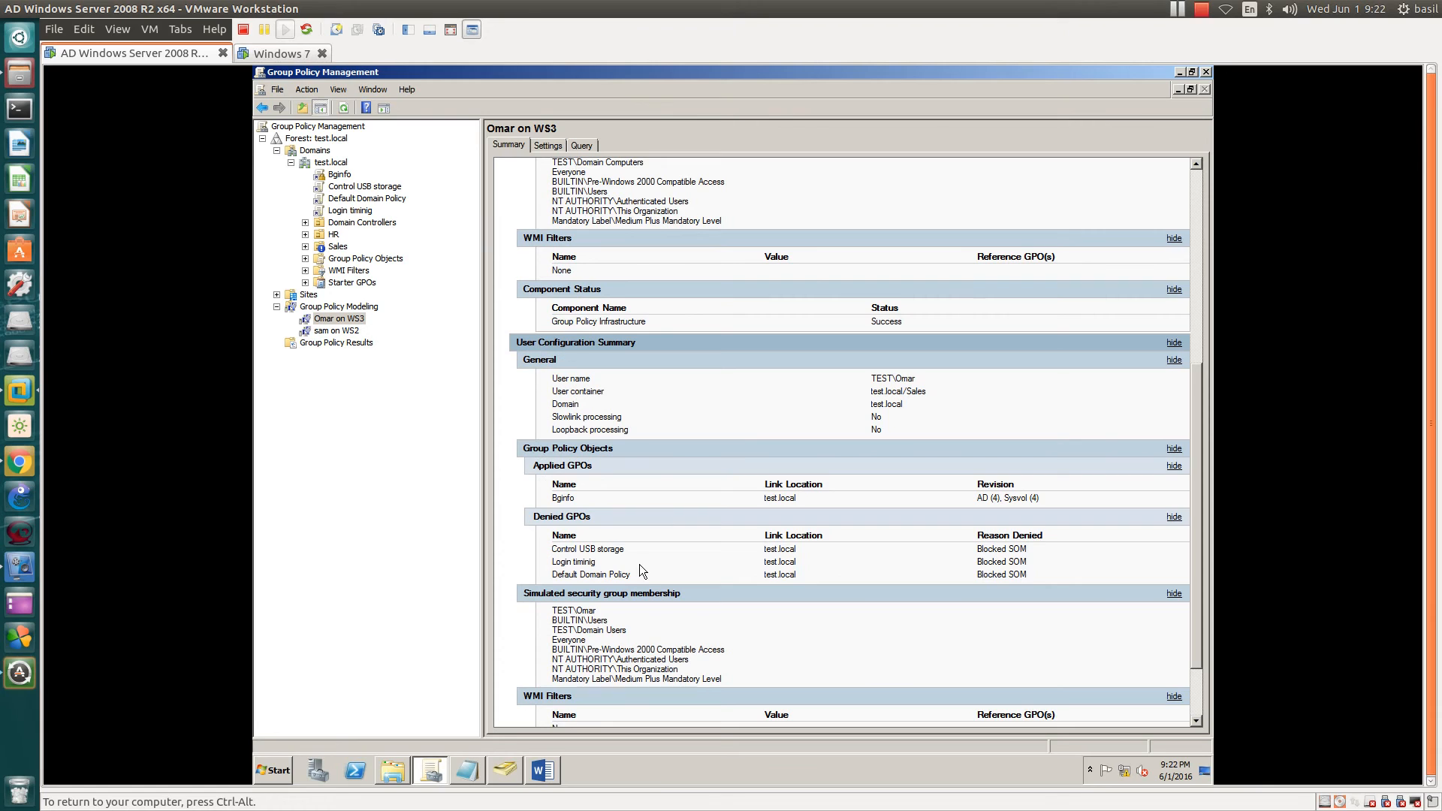
pyautogui.scroll(-3, 634, 570)
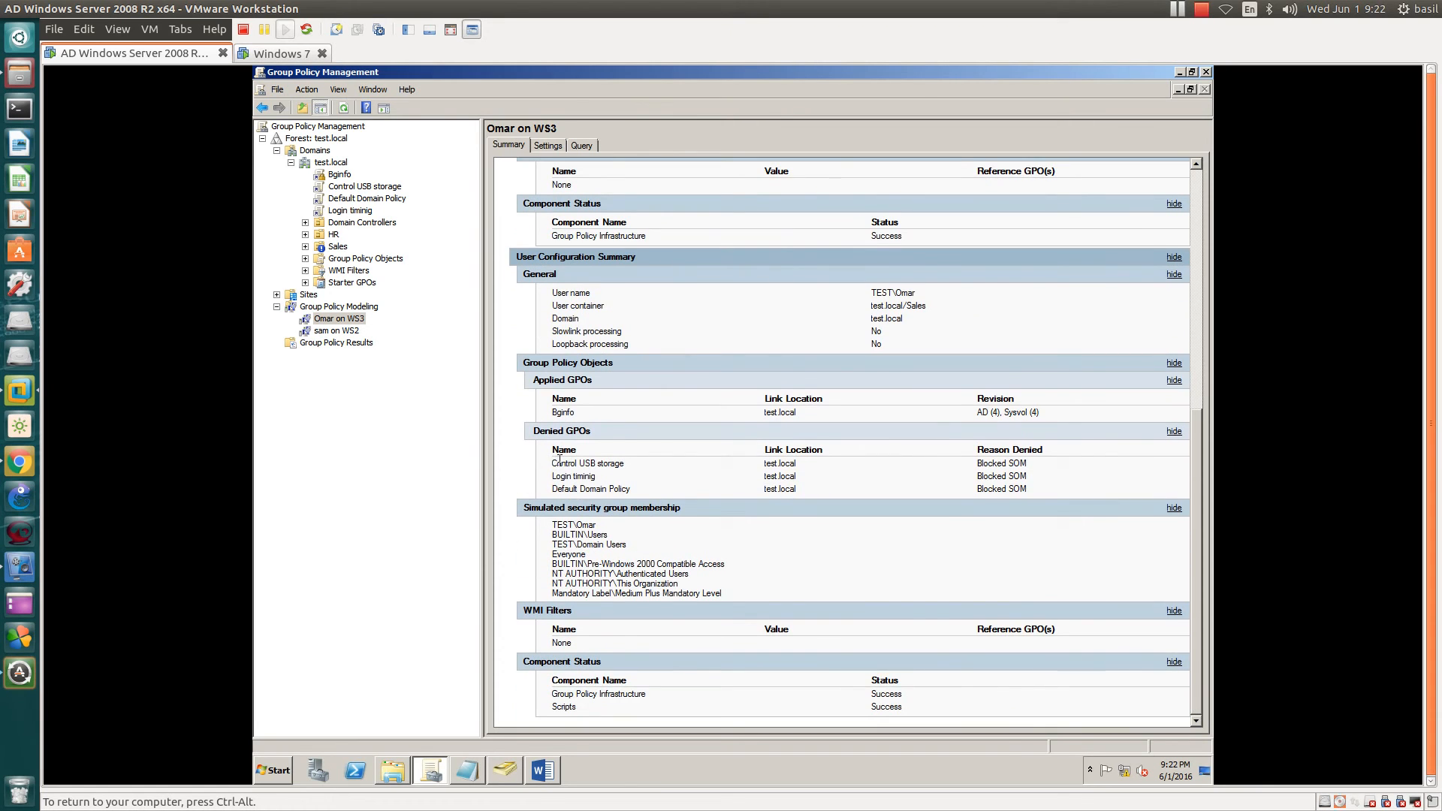
pyautogui.moveTo(552, 463); pyautogui.dragTo(598, 463)
pyautogui.click(562, 472)
pyautogui.moveTo(555, 466); pyautogui.dragTo(980, 487)
pyautogui.click(1017, 487)
pyautogui.scroll(2, 1031, 490)
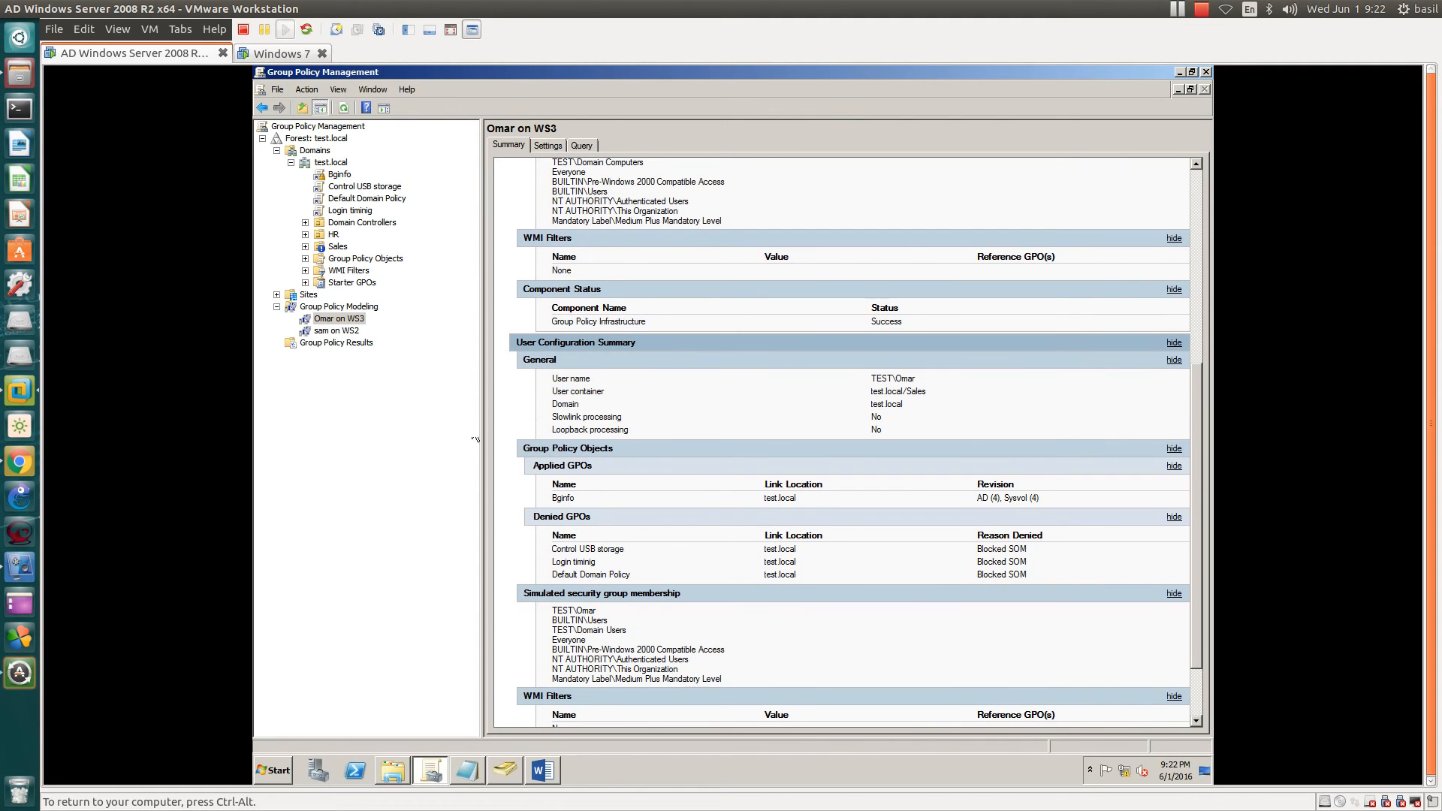
# - Open the WS2 modeling report, expand all sections and highlight its four applied user GPOs
pyautogui.click(337, 332)
pyautogui.click(1098, 270)
pyautogui.scroll(-3, 1043, 475)
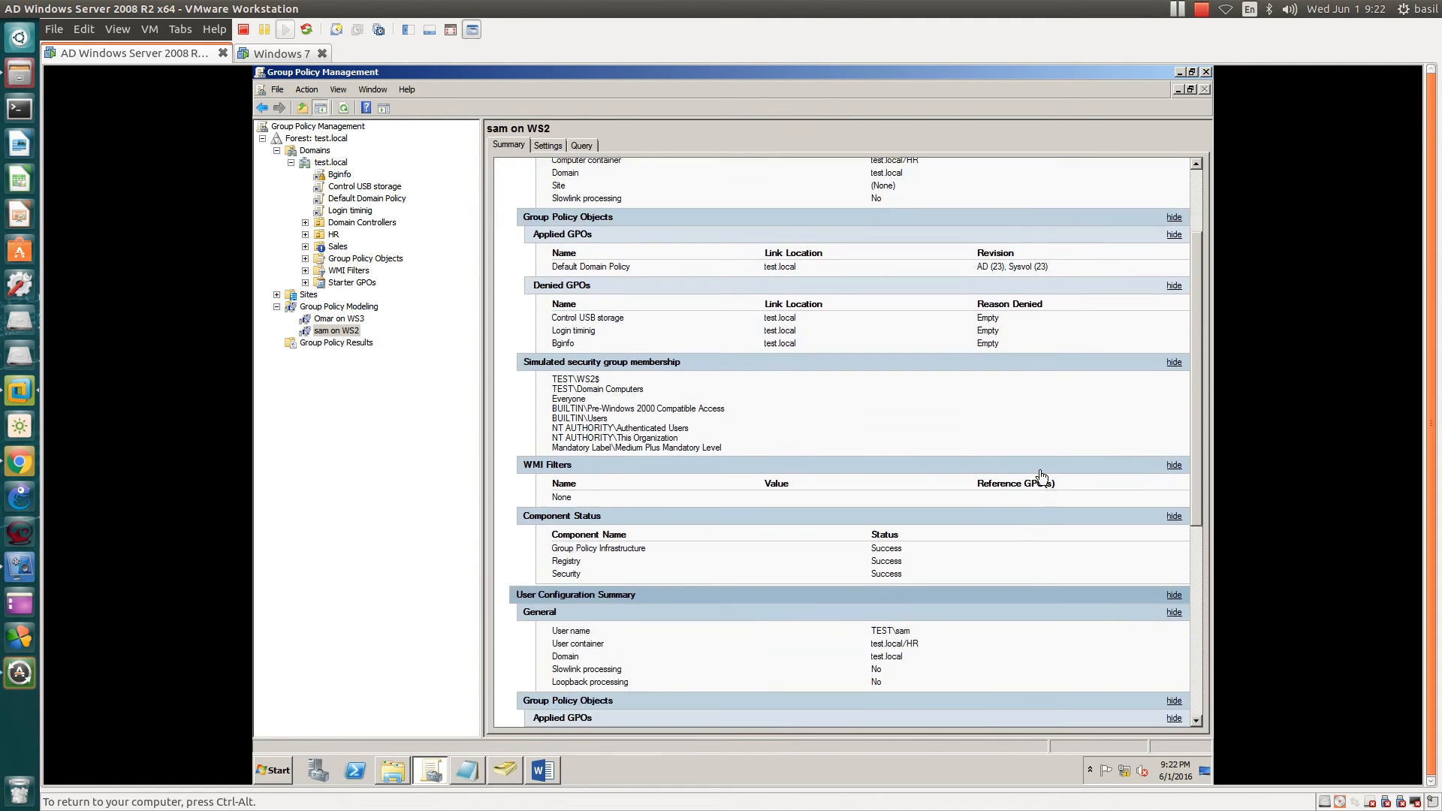
pyautogui.scroll(-5, 1041, 476)
pyautogui.moveTo(977, 444); pyautogui.dragTo(1055, 485)
pyautogui.click(1026, 453)
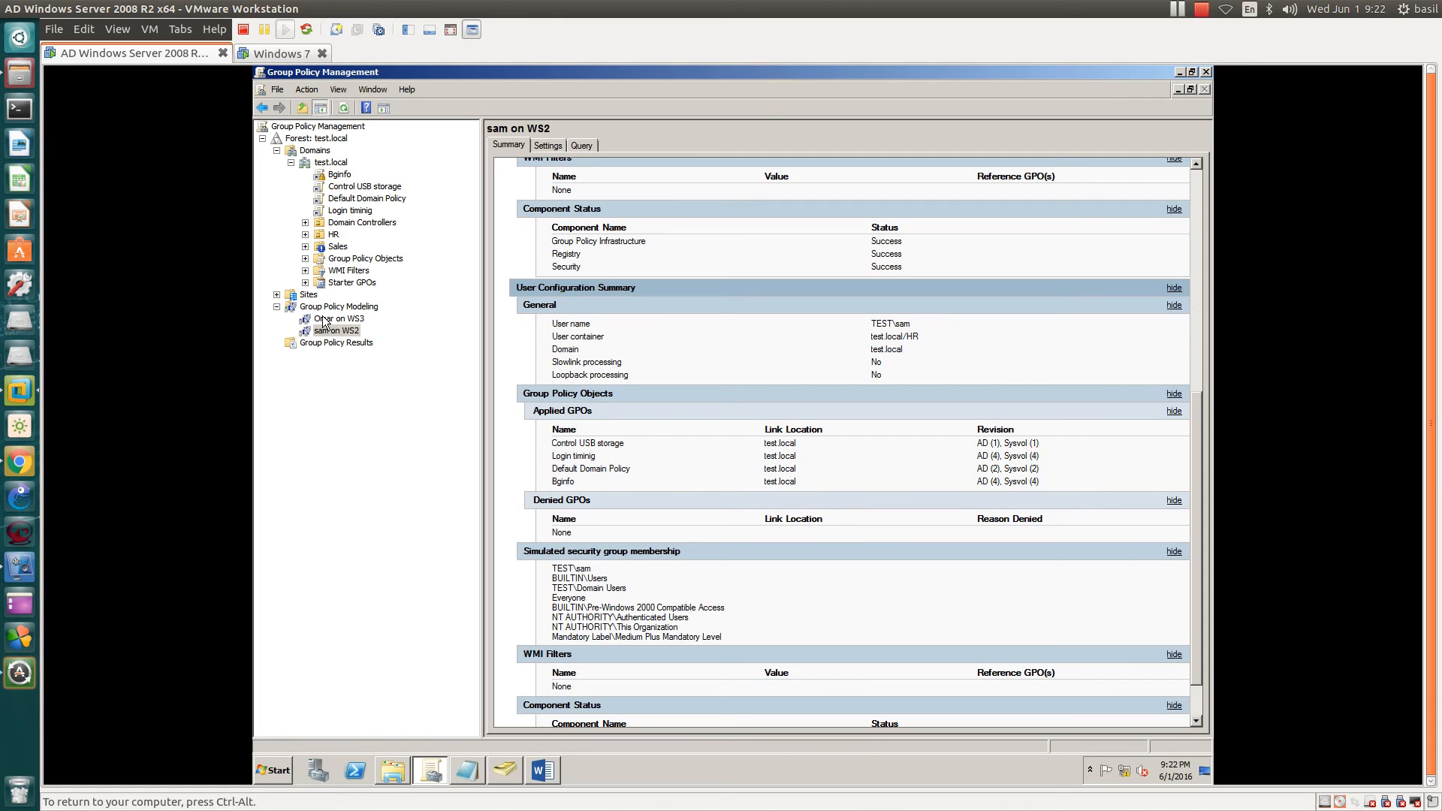
# - Refresh the test.local domain and bring up the difference.txt notes
pyautogui.rightClick(335, 164)
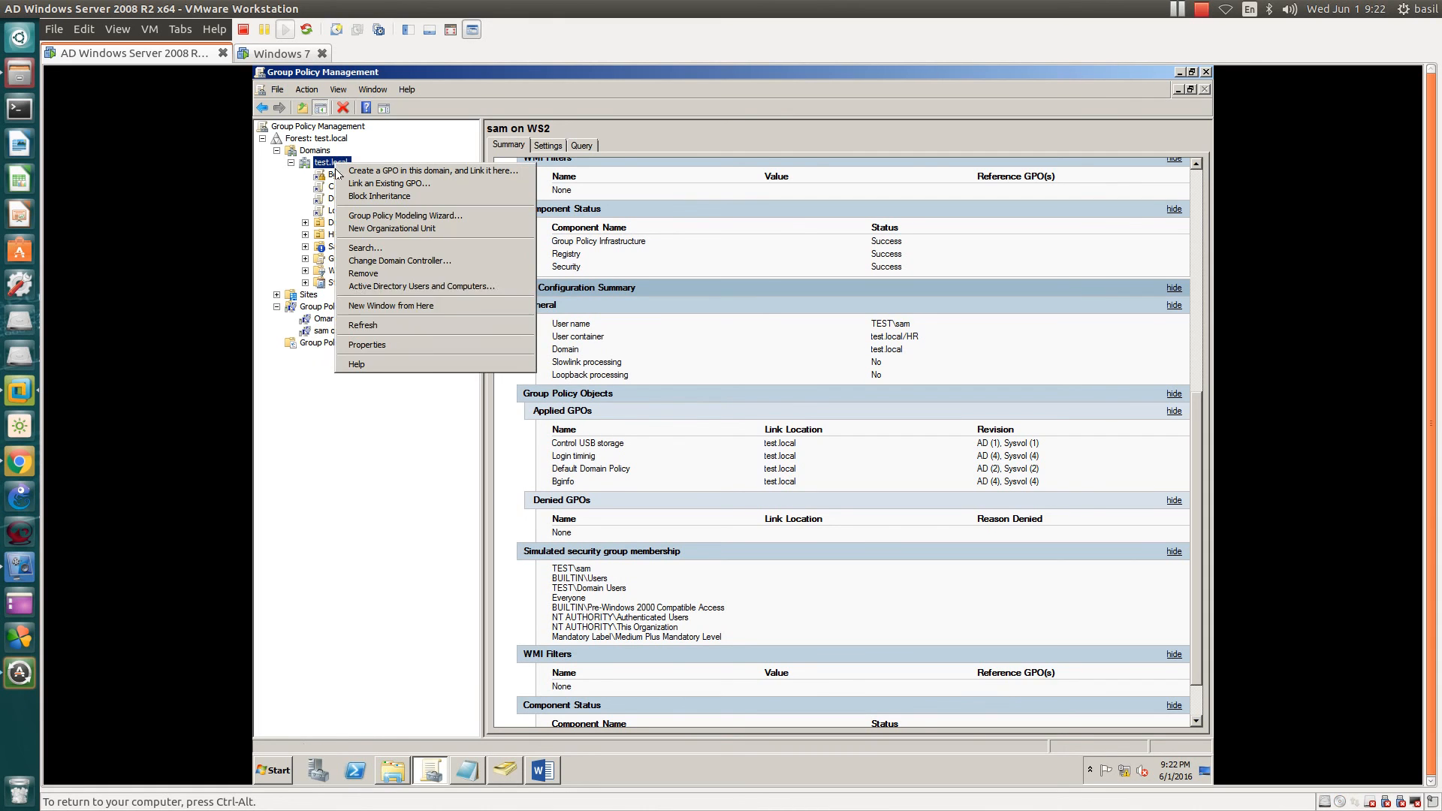
pyautogui.click(352, 326)
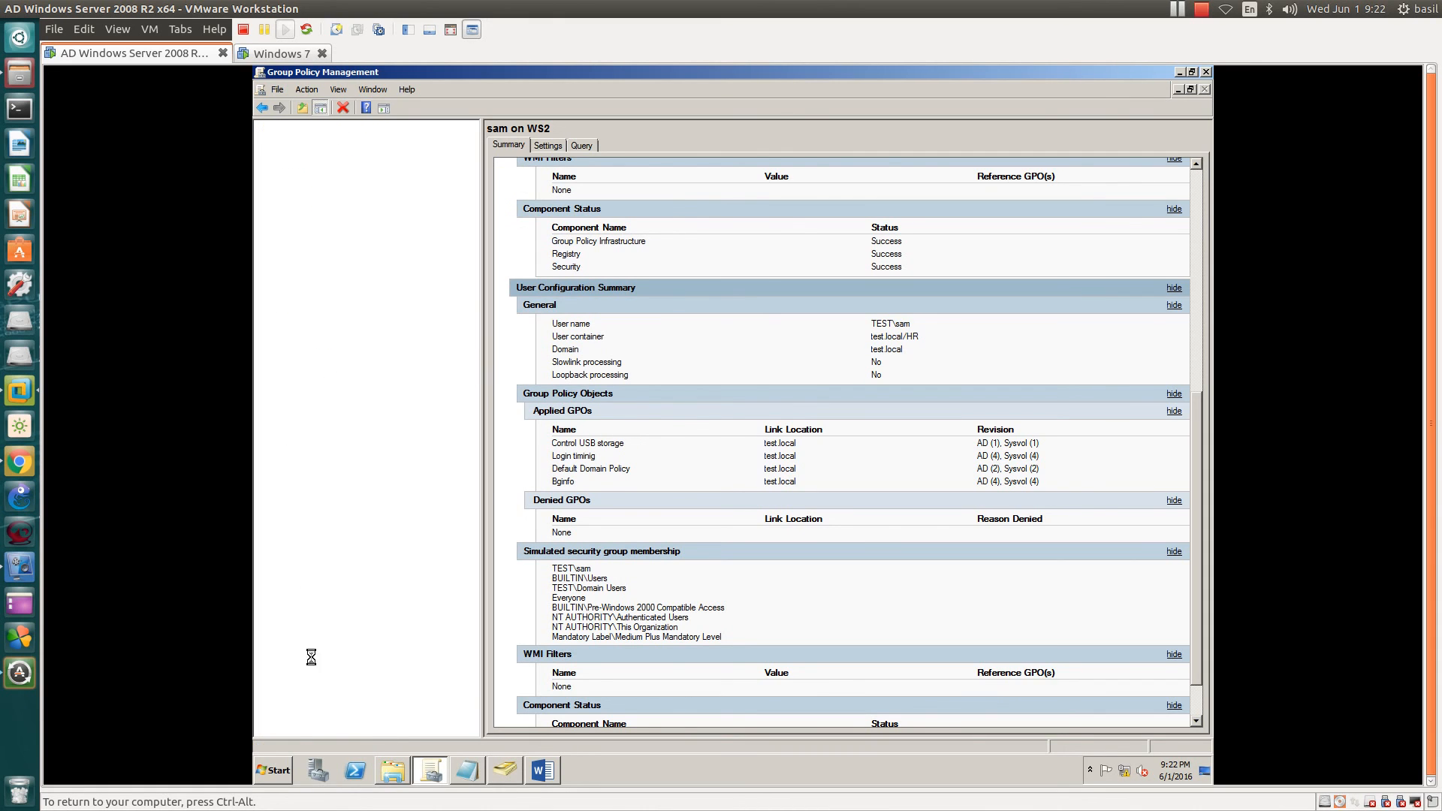
pyautogui.click(468, 771)
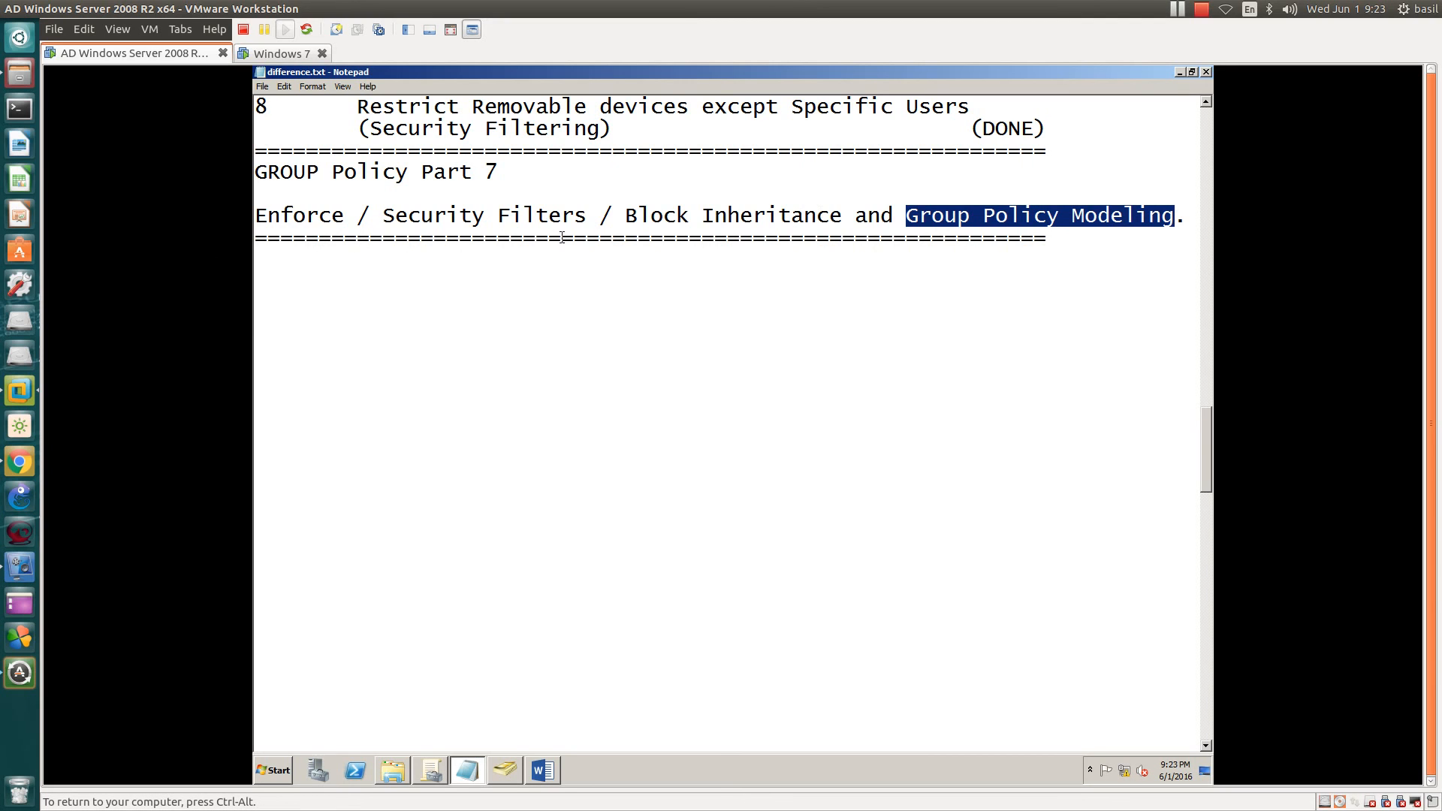
# - Bring the Like and SUBSCRIBE Word document forward and release the VM's keyboard and mouse
pyautogui.click(543, 771)
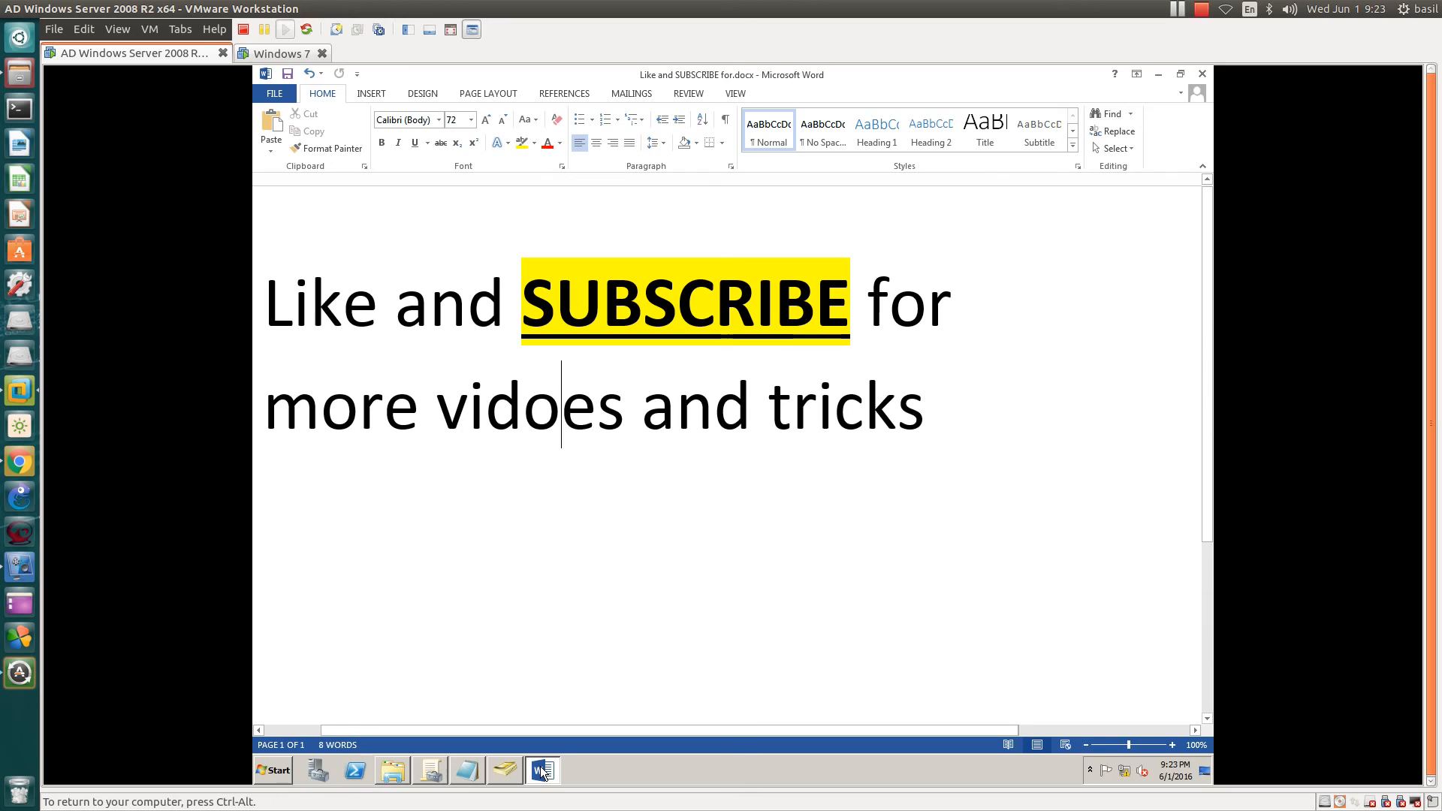
pyautogui.hotkey('ctrl', 'alt')
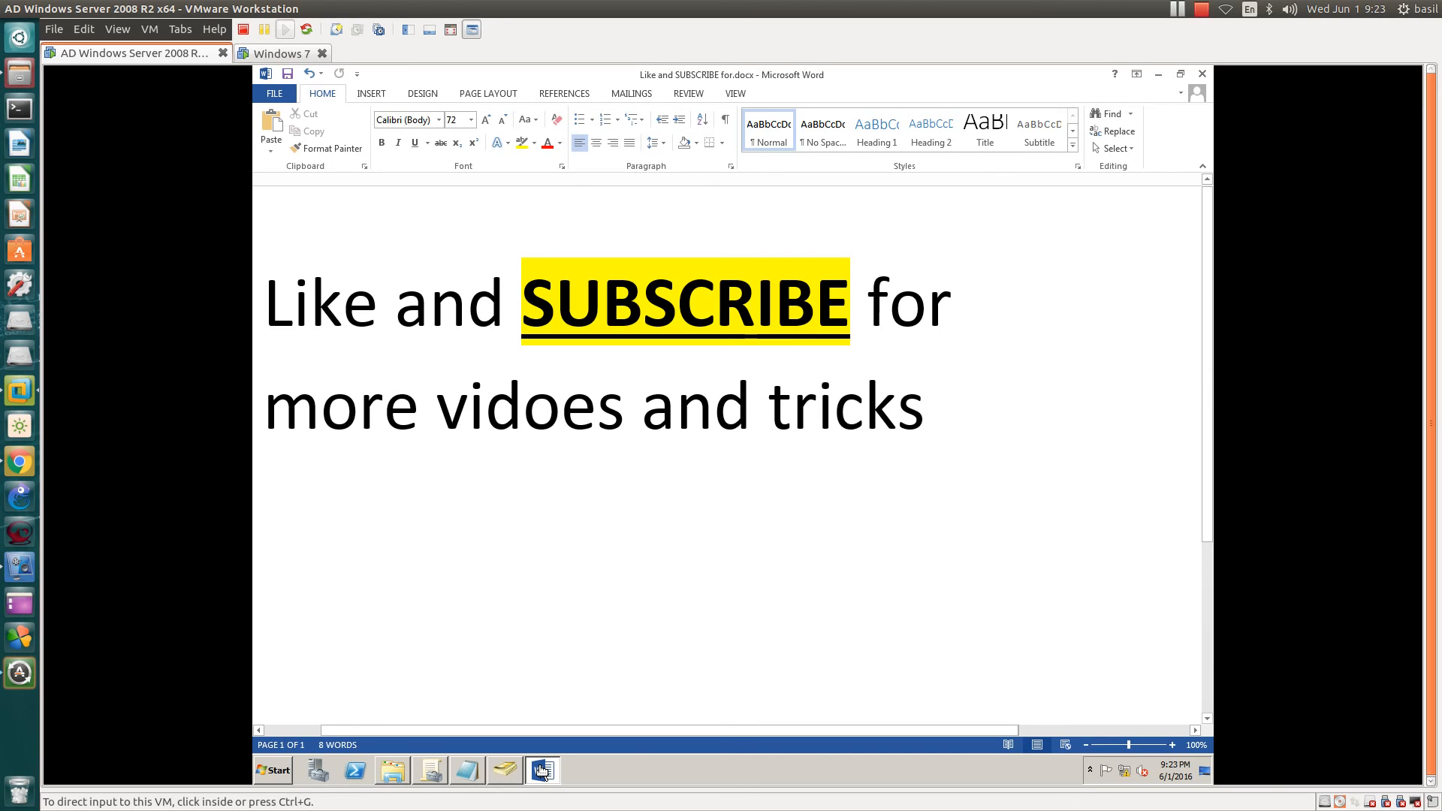